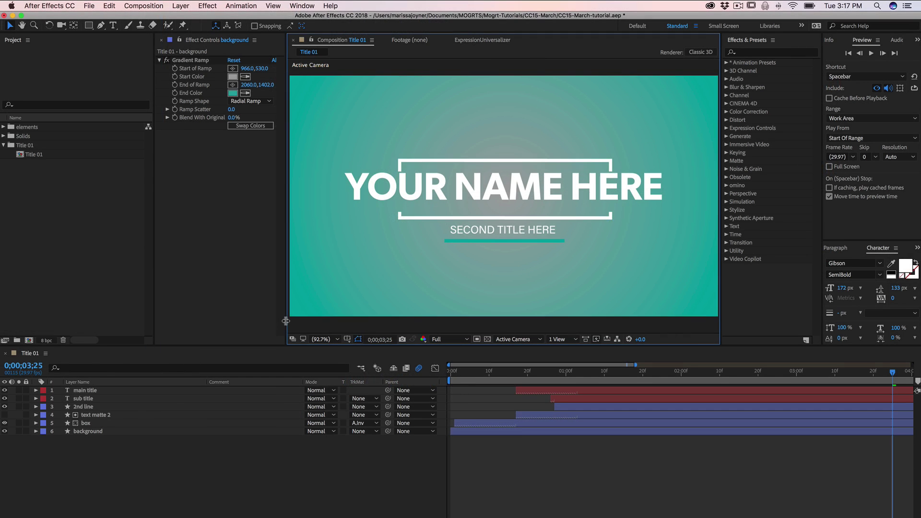
Step: Open Essential Graphics and choose the Title 01 composition as the template's master
{"action": "left_click", "coordinate": [300, 7]}
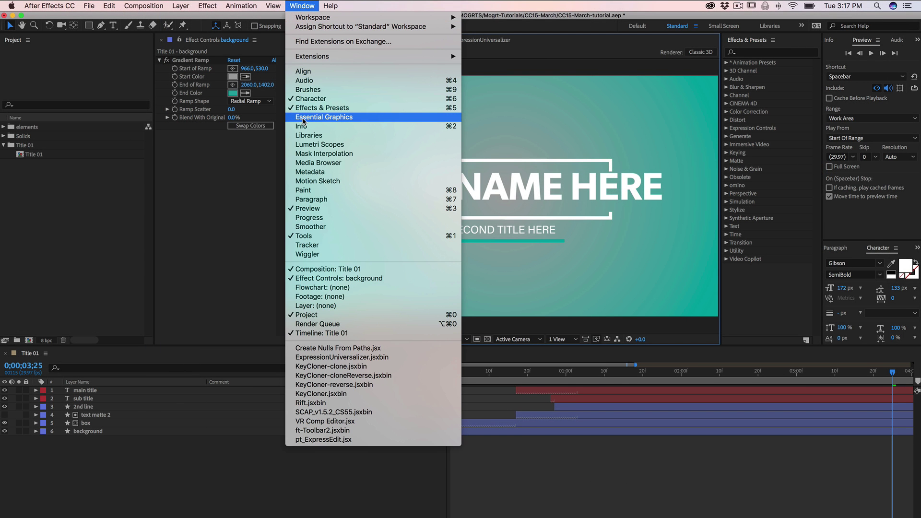
{"action": "left_click", "coordinate": [303, 119]}
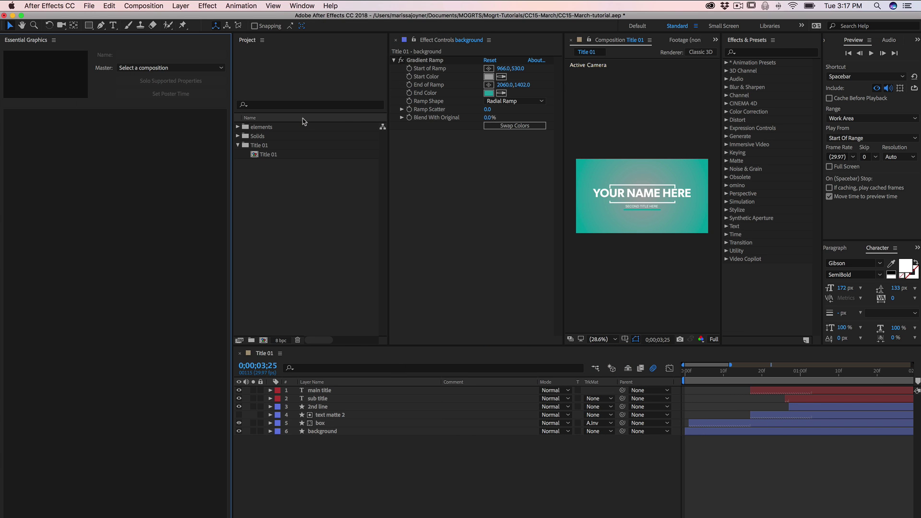
{"action": "left_click", "coordinate": [165, 71]}
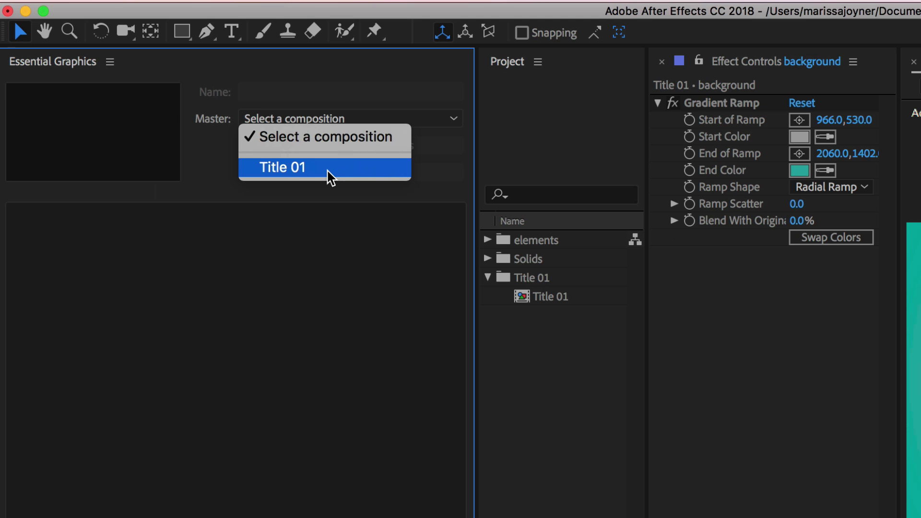
{"action": "left_click", "coordinate": [328, 171]}
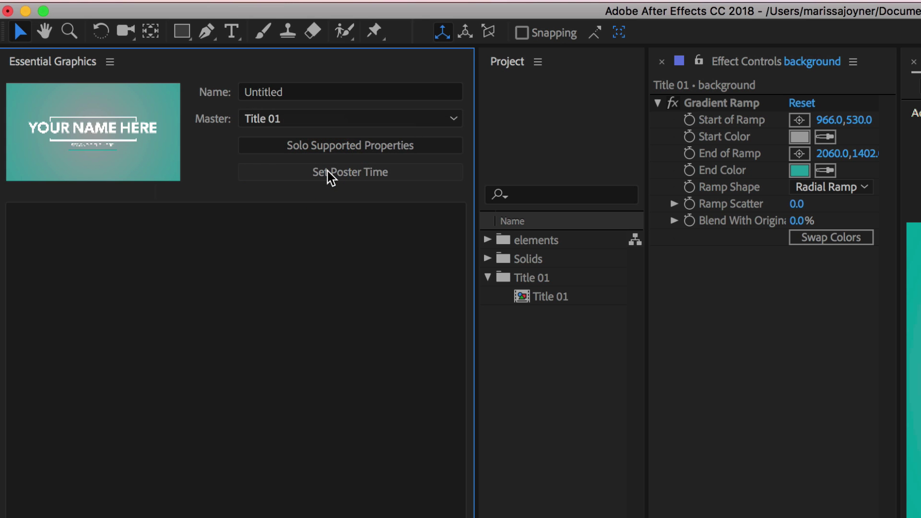
Step: Name the motion graphics template "Main Title 01"
{"action": "left_click", "coordinate": [294, 92]}
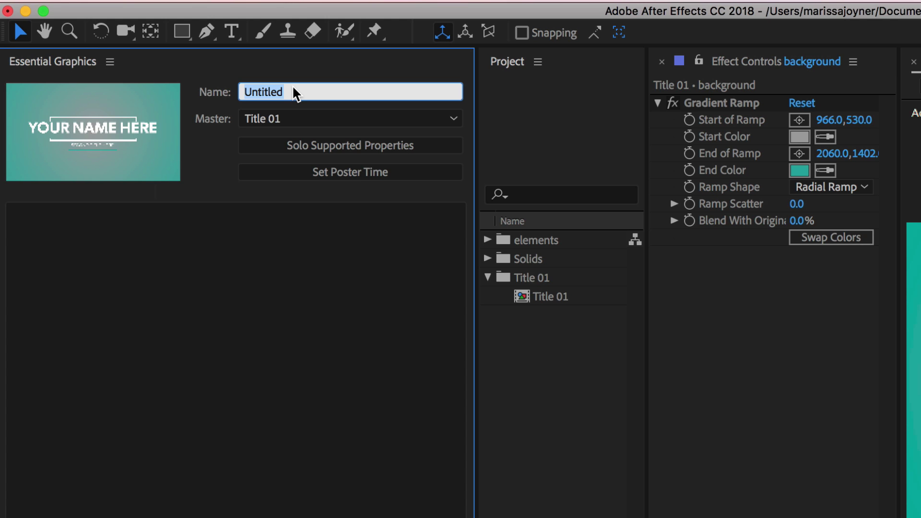
{"action": "key", "text": "BackSpace"}
{"action": "type", "text": "Main Ti"}
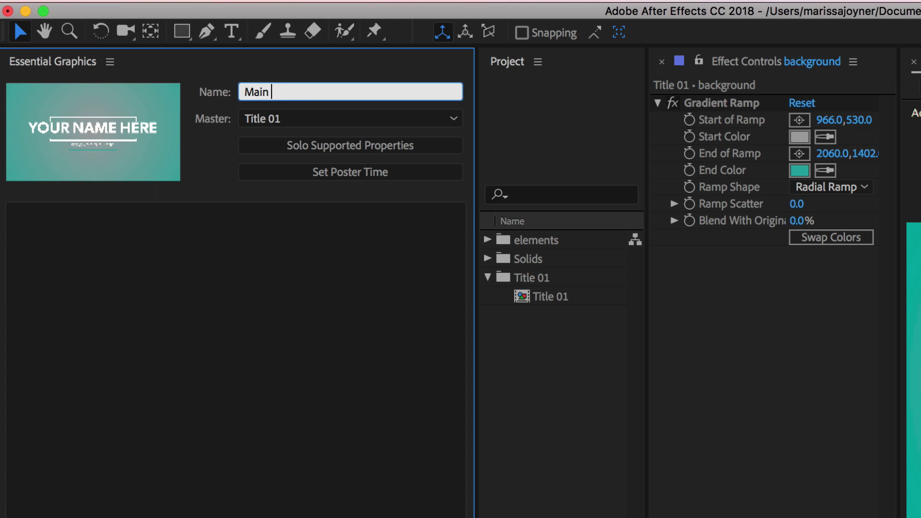
{"action": "type", "text": "tle 01"}
{"action": "left_click", "coordinate": [285, 247]}
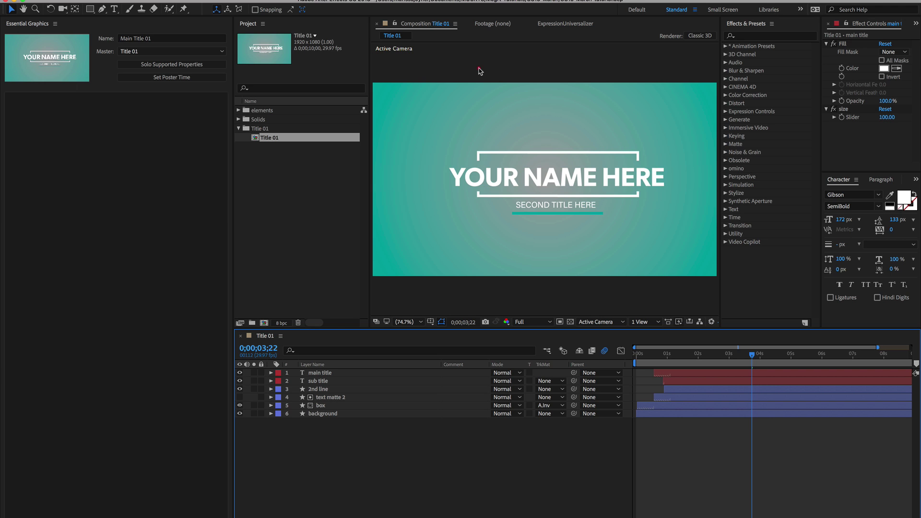
Step: Add a new null object to the Title 01 composition
{"action": "right_click", "coordinate": [480, 71]}
{"action": "mouse_move", "coordinate": [486, 76]}
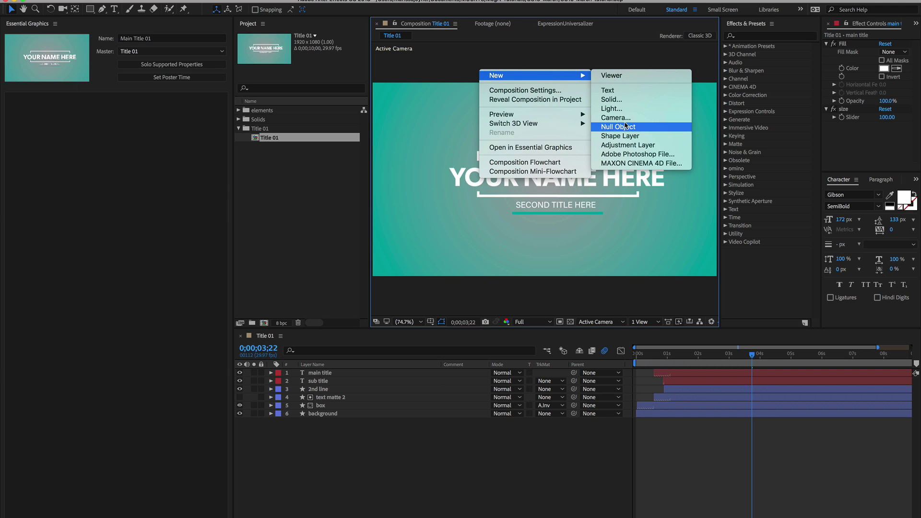
{"action": "left_click", "coordinate": [624, 128]}
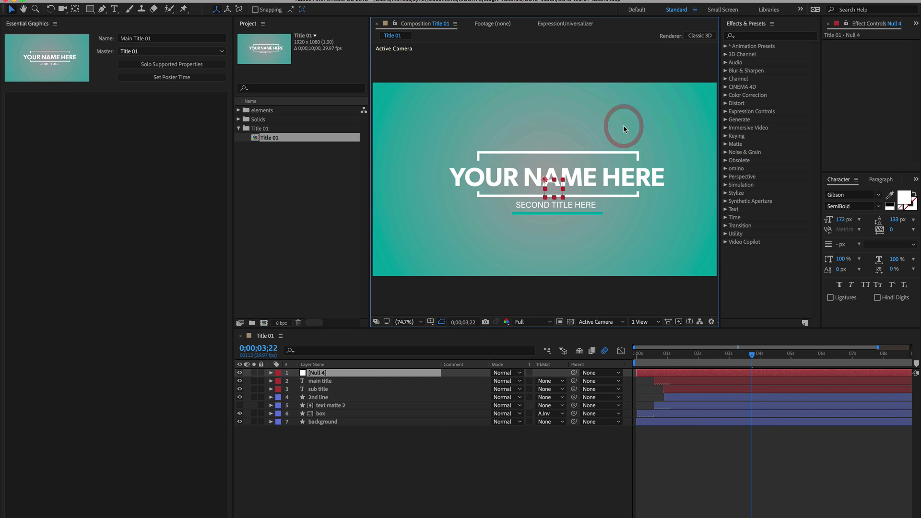
Step: Parent the main title, sub title, 2nd line, text matte 2 and box layers to the null
{"action": "left_click", "coordinate": [336, 381]}
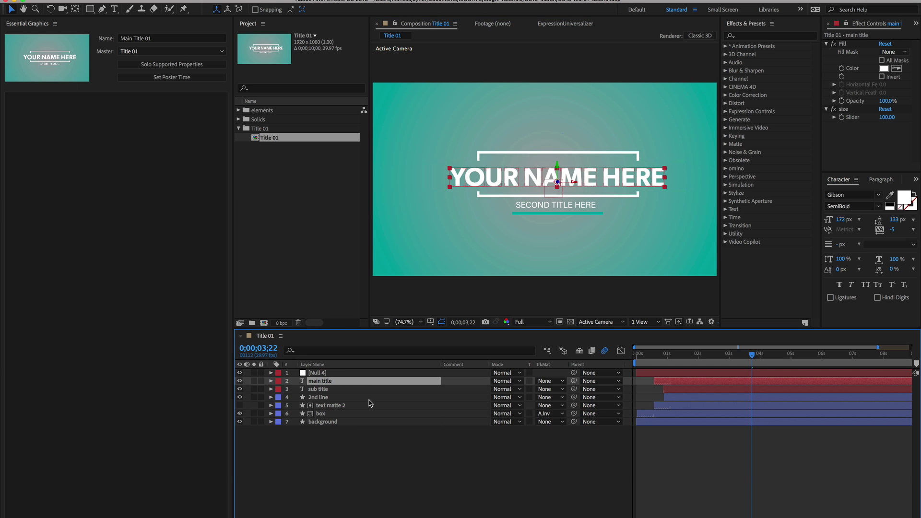
{"action": "left_click", "coordinate": [323, 414], "text": "shift"}
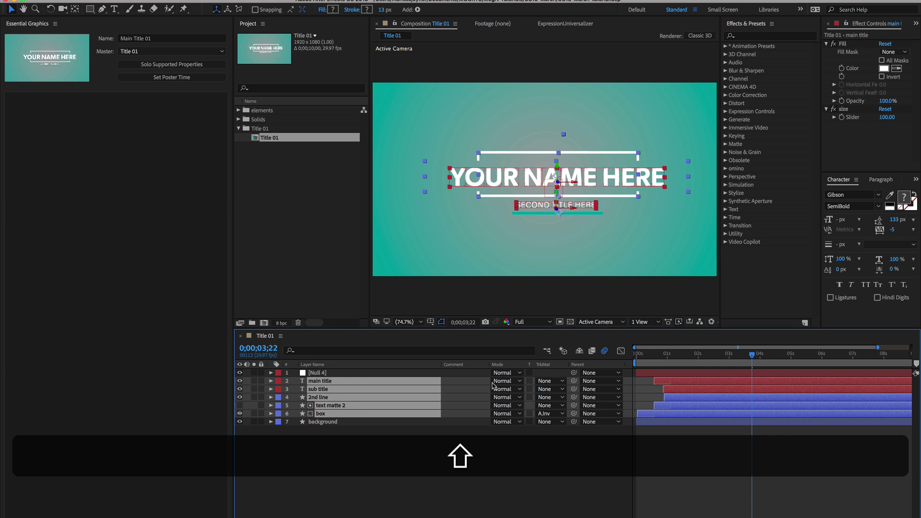
{"action": "left_click_drag", "start_coordinate": [574, 381], "coordinate": [323, 375]}
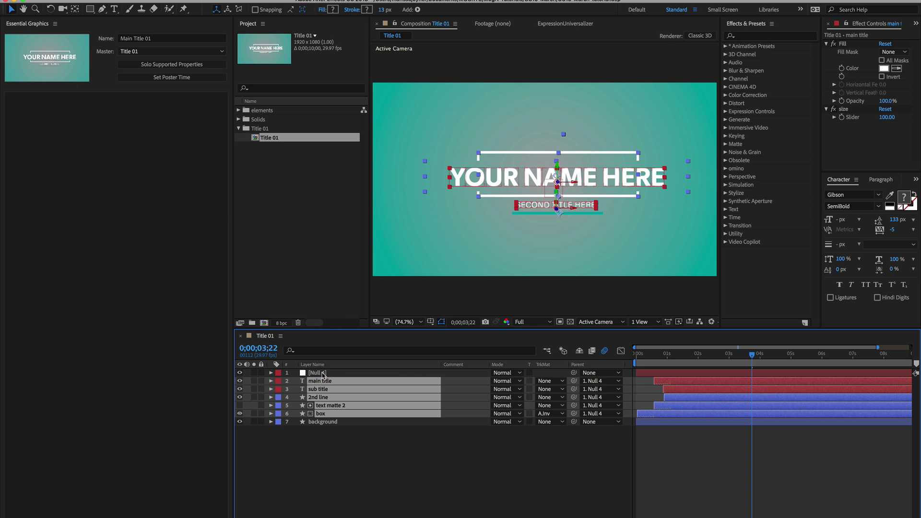
Step: Try to add the null's Position property to the Essential Graphics template
{"action": "left_click", "coordinate": [324, 375]}
{"action": "key", "text": "p"}
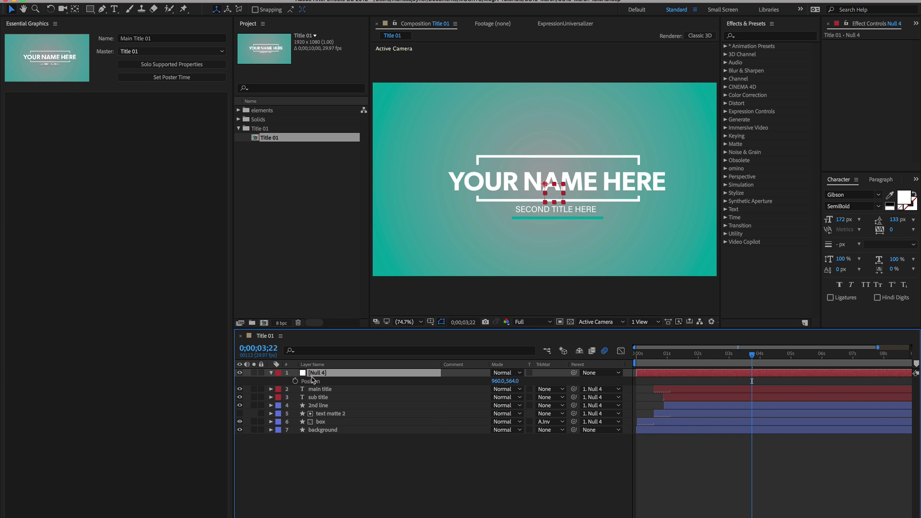
{"action": "left_click_drag", "start_coordinate": [303, 382], "coordinate": [107, 340]}
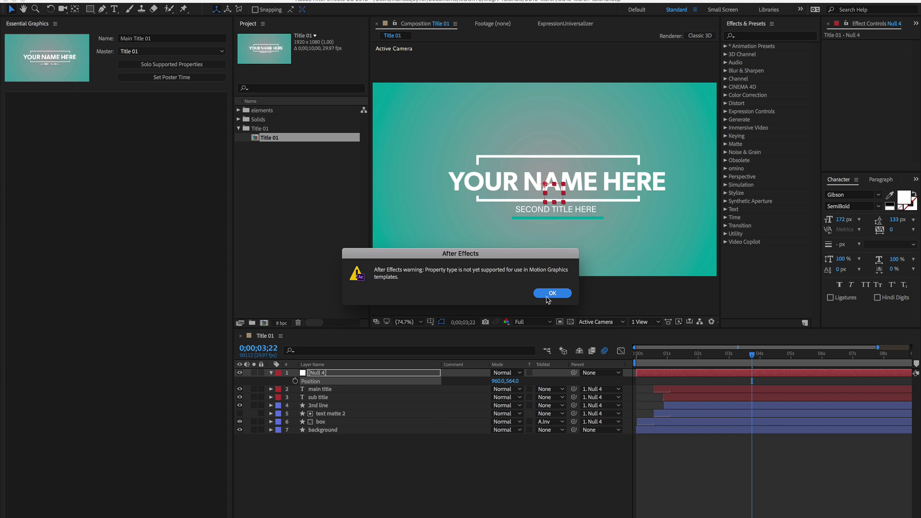
{"action": "left_click", "coordinate": [546, 296]}
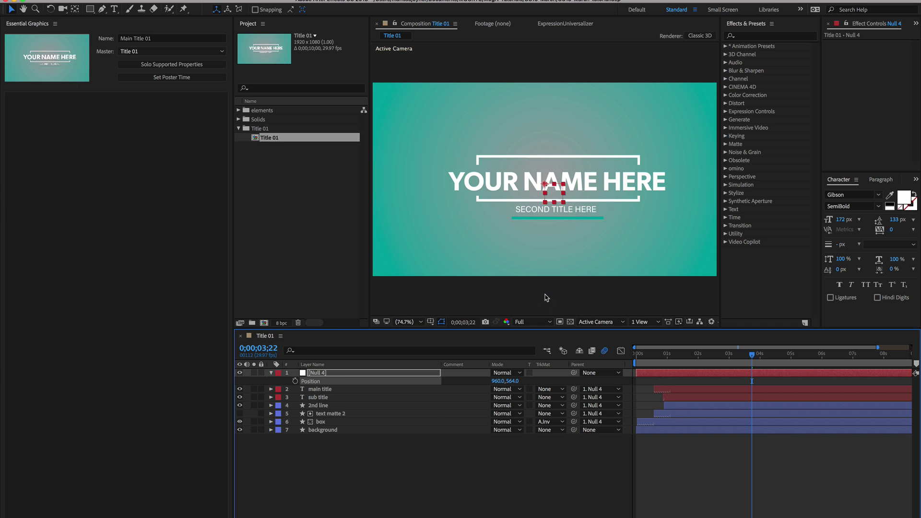
Step: Find the Separate XYZ Position preset and apply it to the null layer
{"action": "left_click", "coordinate": [325, 377]}
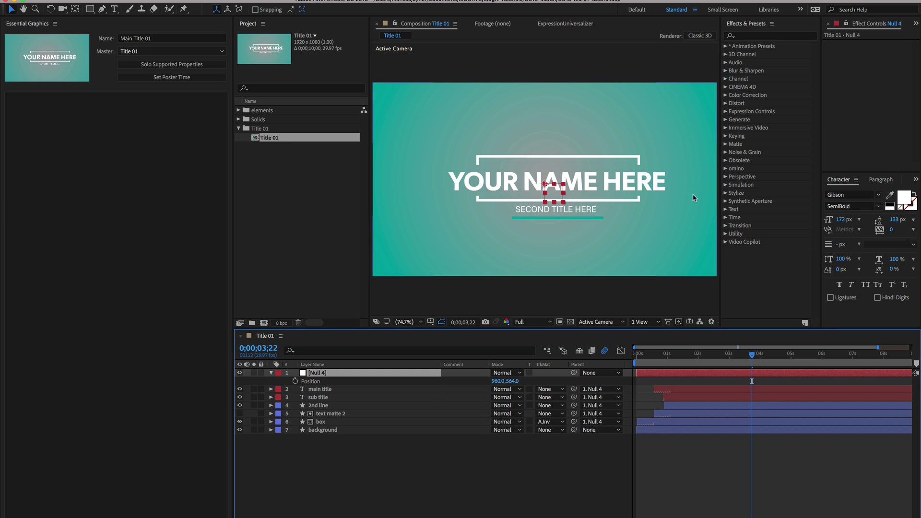
{"action": "left_click", "coordinate": [754, 36]}
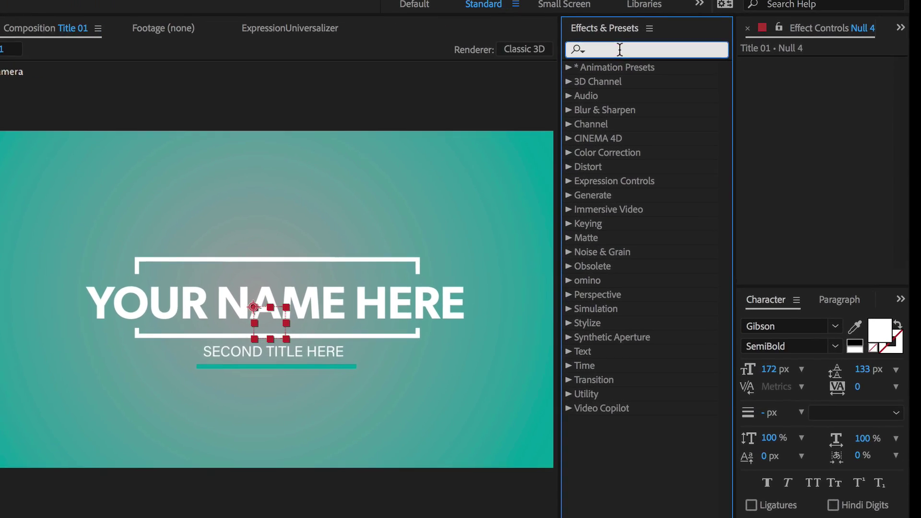
{"action": "type", "text": "sep"}
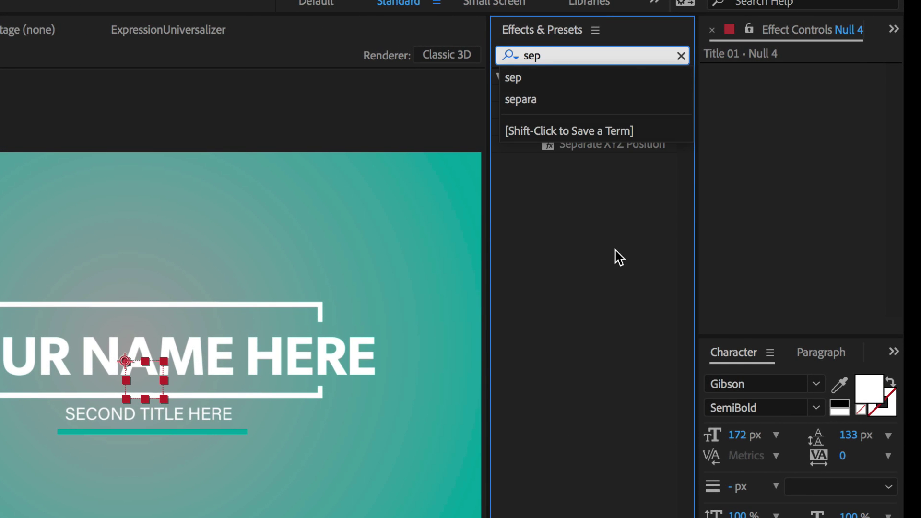
{"action": "left_click", "coordinate": [632, 144]}
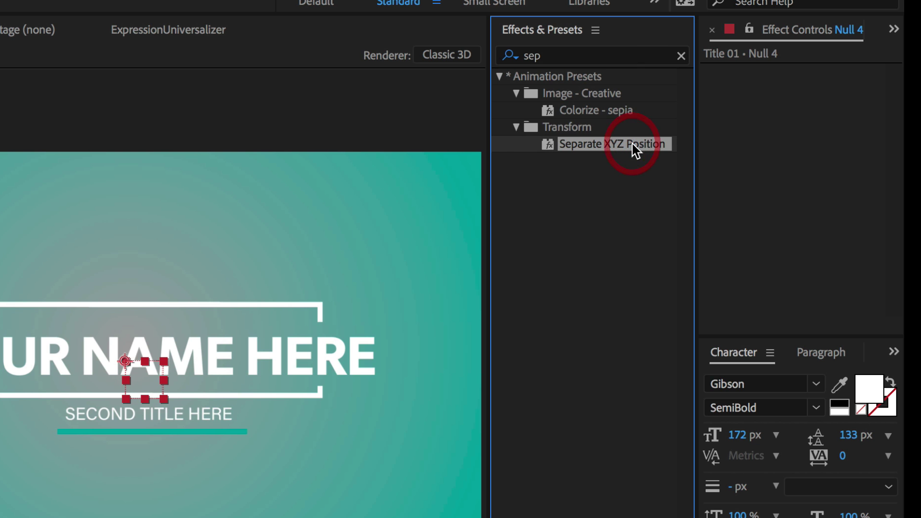
{"action": "double_click", "coordinate": [599, 149]}
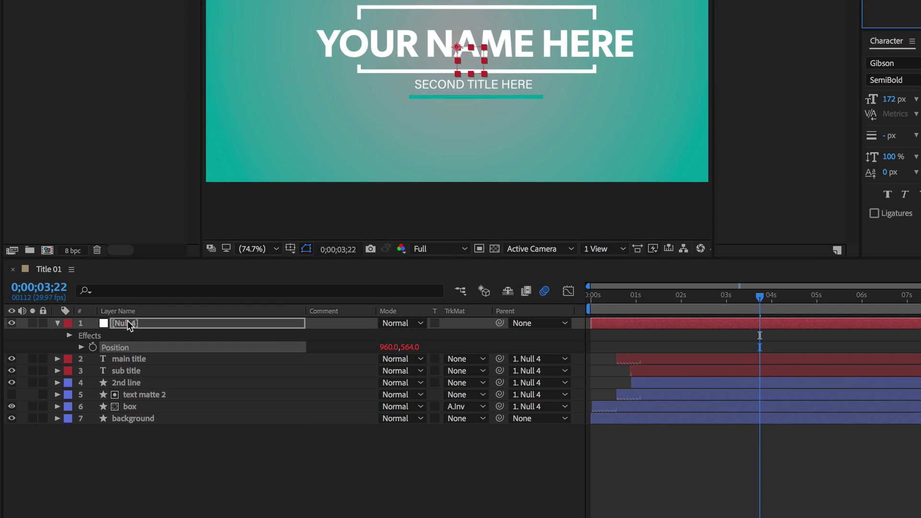
Step: Expand the null's Separate XYZ Position effect and add its X Position property to the Essential Graphics template
{"action": "left_click", "coordinate": [127, 322]}
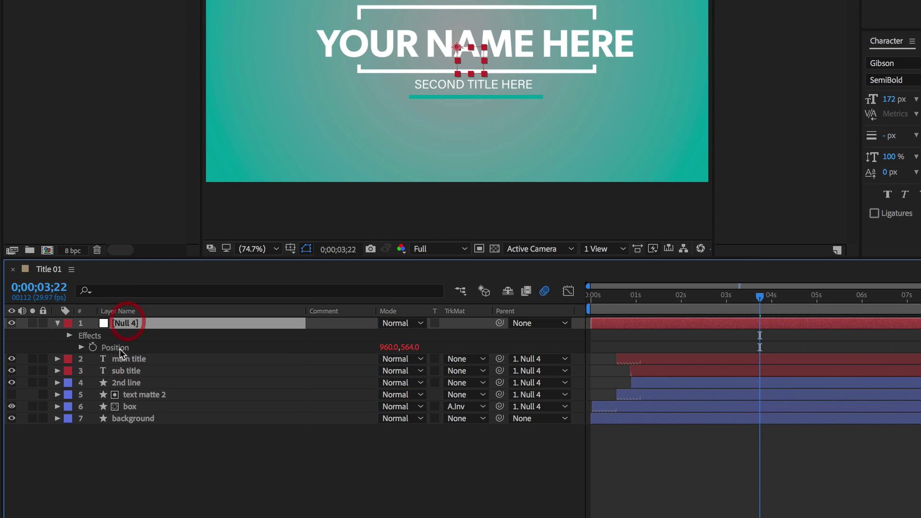
{"action": "left_click", "coordinate": [82, 347]}
{"action": "left_click", "coordinate": [82, 348]}
{"action": "left_click", "coordinate": [69, 336]}
{"action": "left_click", "coordinate": [82, 348]}
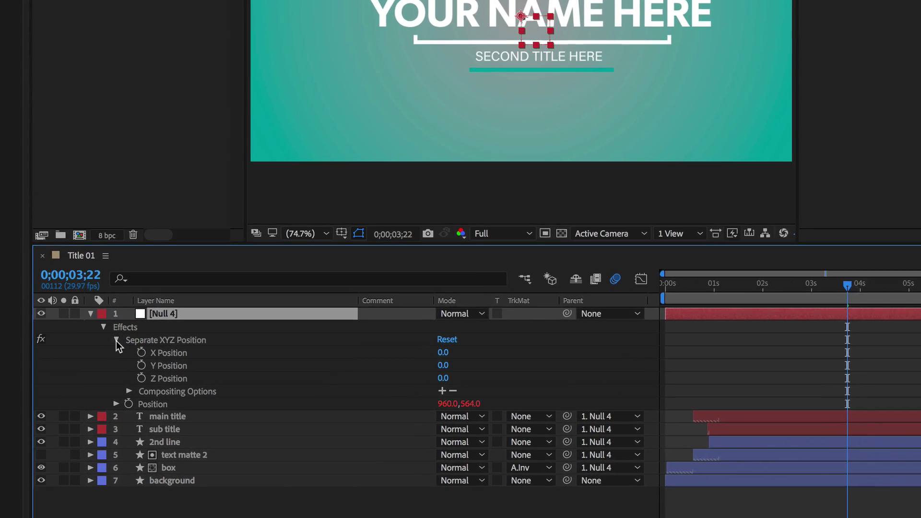
{"action": "left_click", "coordinate": [137, 350]}
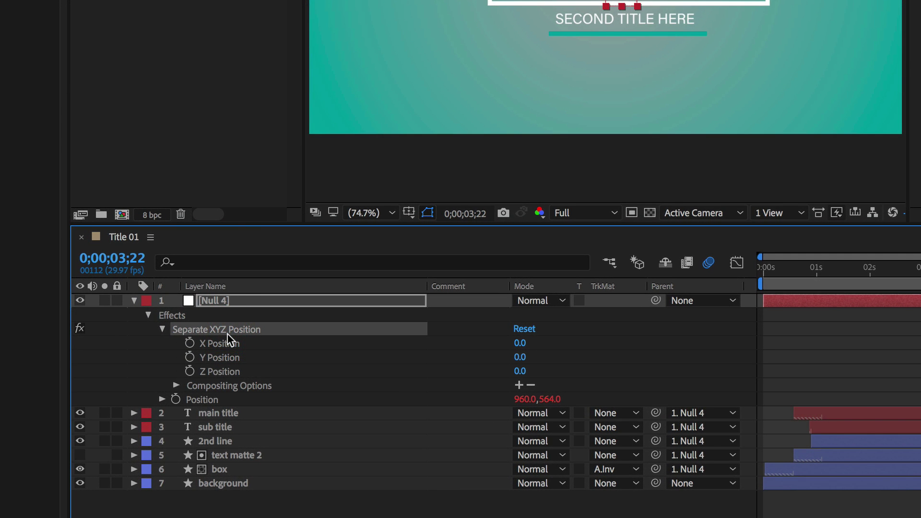
{"action": "left_click", "coordinate": [202, 344]}
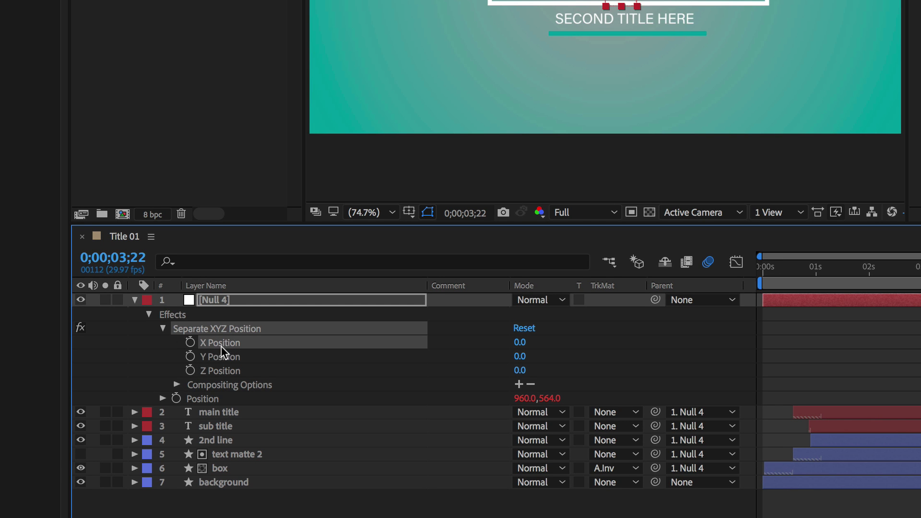
{"action": "left_click_drag", "start_coordinate": [220, 347], "coordinate": [154, 462]}
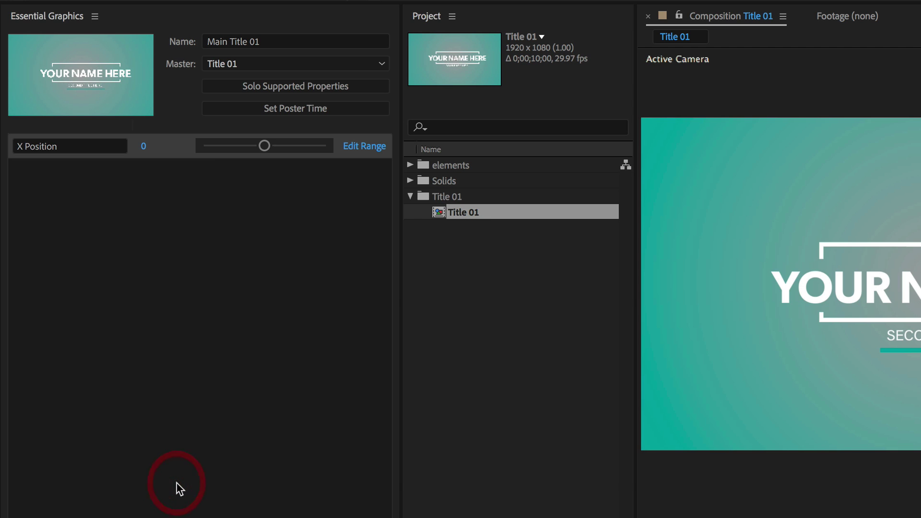
Step: Rename the template's X Position control to "Global X Position"
{"action": "left_click", "coordinate": [15, 150]}
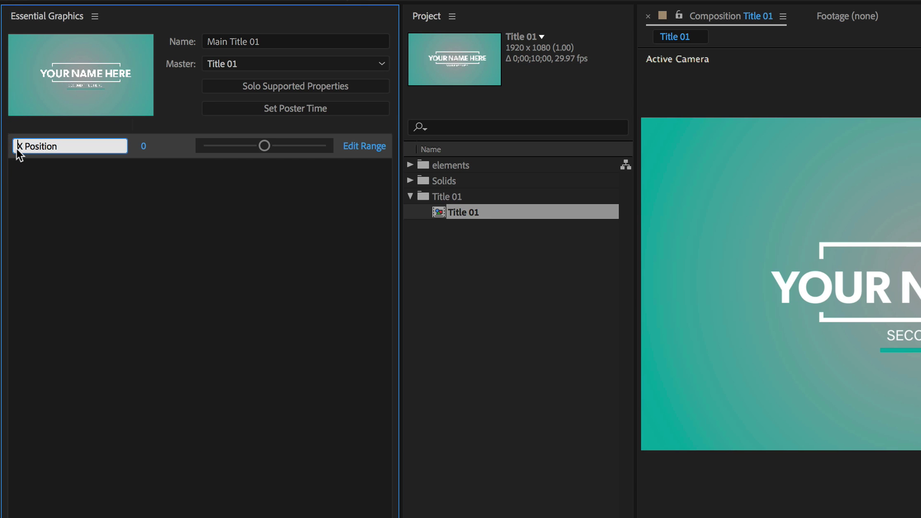
{"action": "type", "text": "Global"}
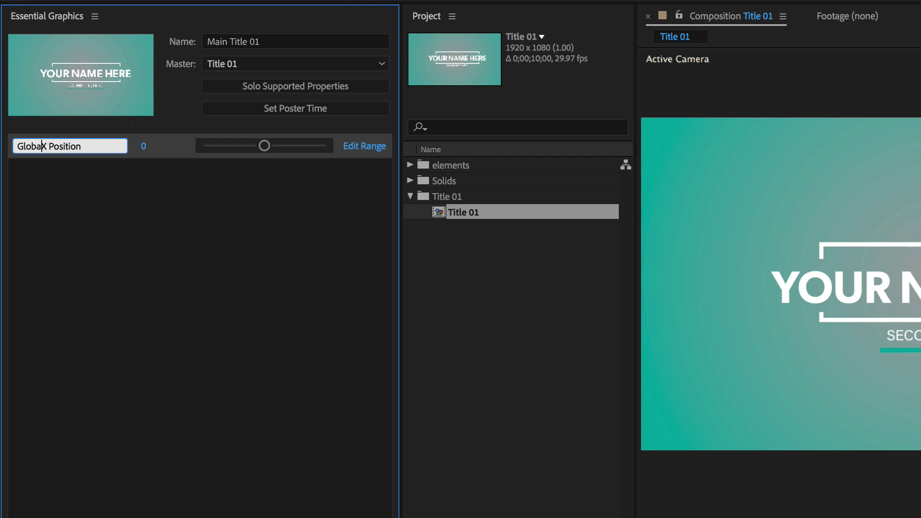
{"action": "left_click", "coordinate": [142, 174]}
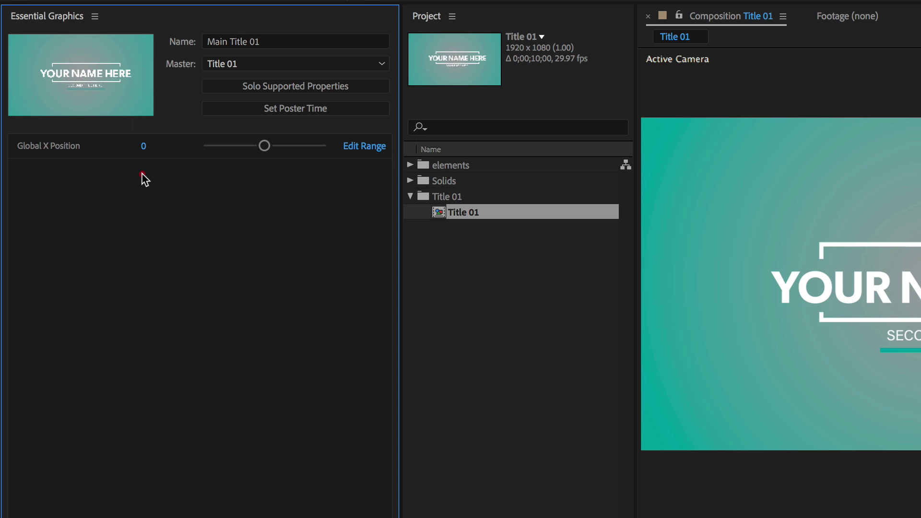
Step: Add the null's Y Position property to the template and rename the control "Global Y Position"
{"action": "left_click", "coordinate": [513, 445]}
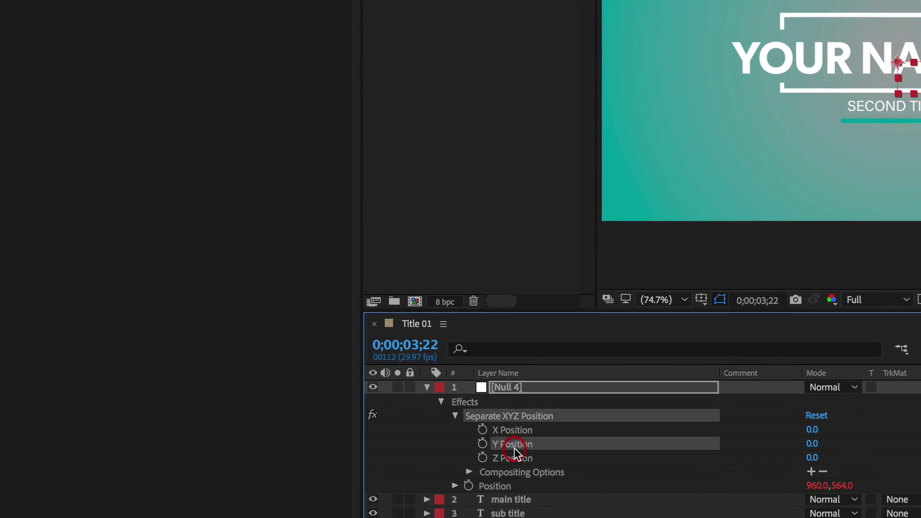
{"action": "left_click_drag", "start_coordinate": [514, 439], "coordinate": [117, 126]}
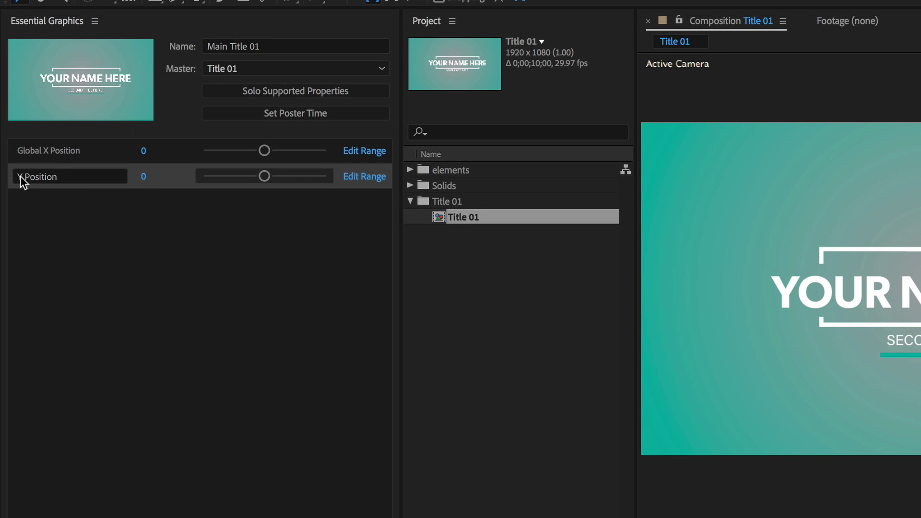
{"action": "left_click", "coordinate": [19, 176]}
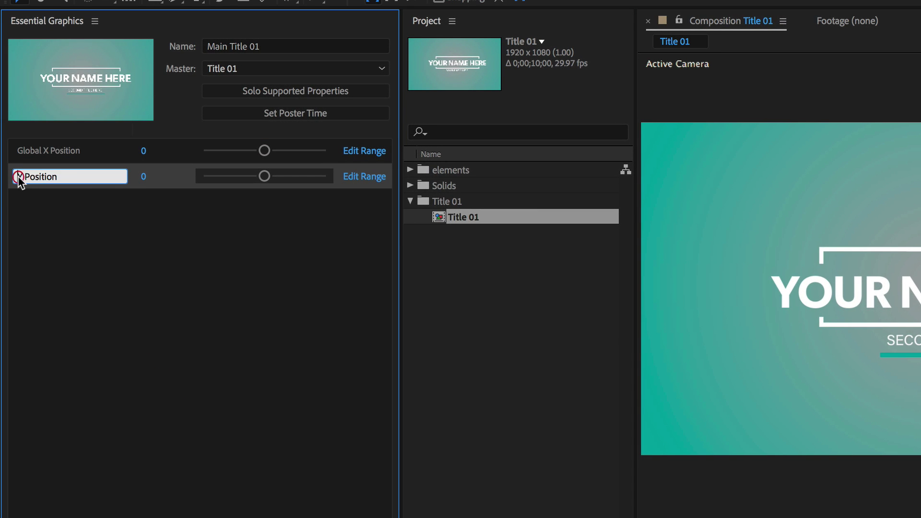
{"action": "type", "text": "Global"}
{"action": "left_click", "coordinate": [64, 260]}
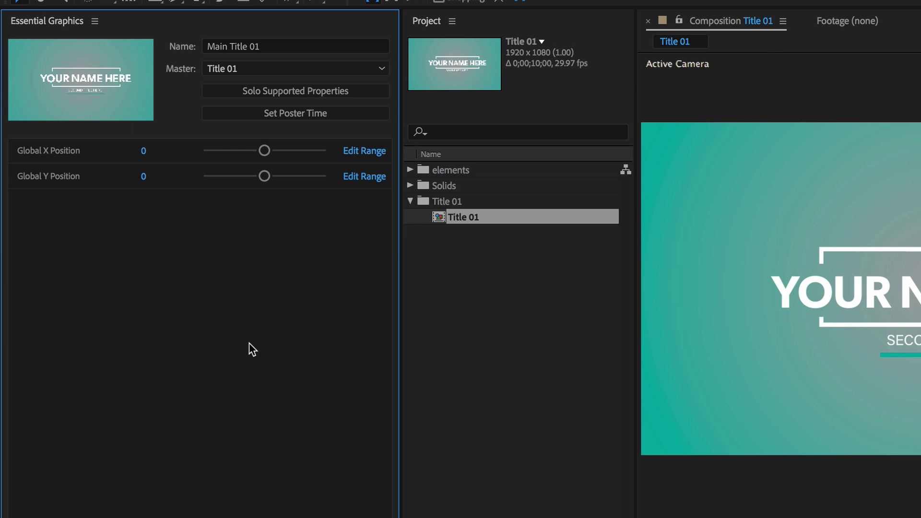
Step: Check the slider range settings of the Global X Position control and close them without changes
{"action": "left_click", "coordinate": [361, 153]}
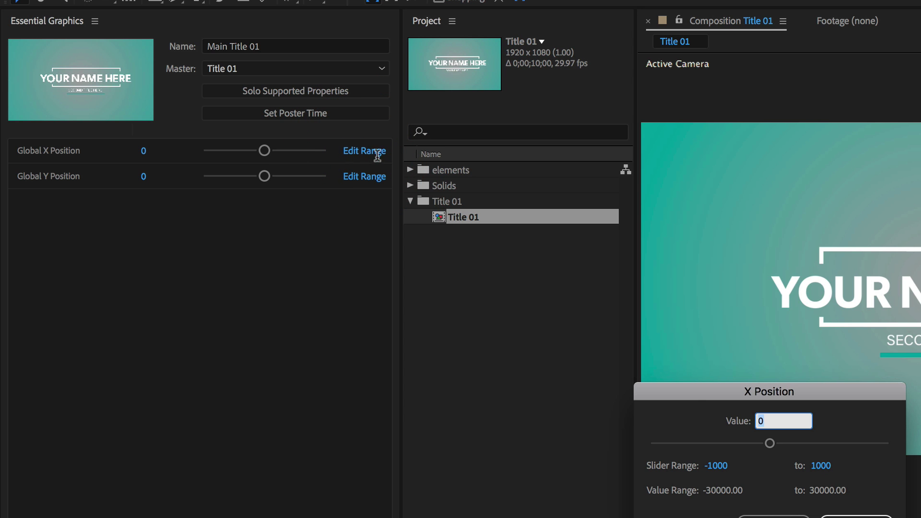
{"action": "left_click_drag", "start_coordinate": [706, 388], "coordinate": [454, 259]}
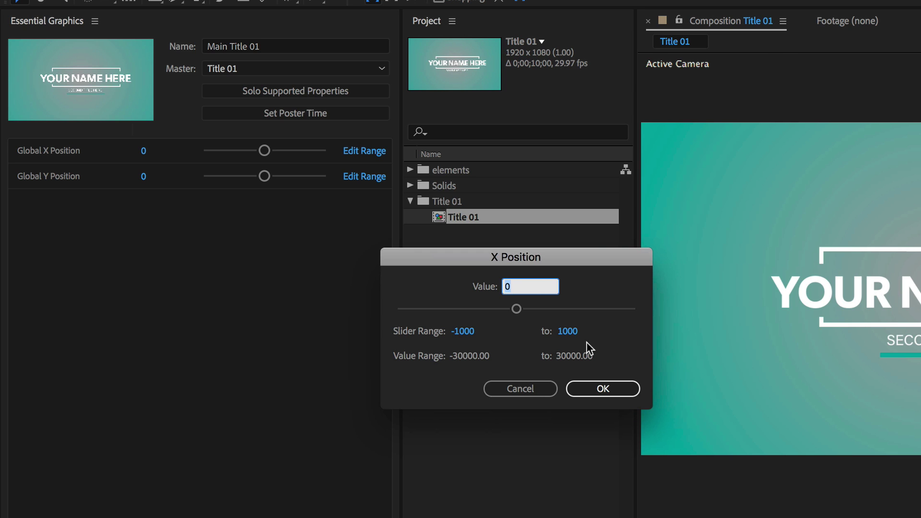
{"action": "left_click", "coordinate": [460, 335]}
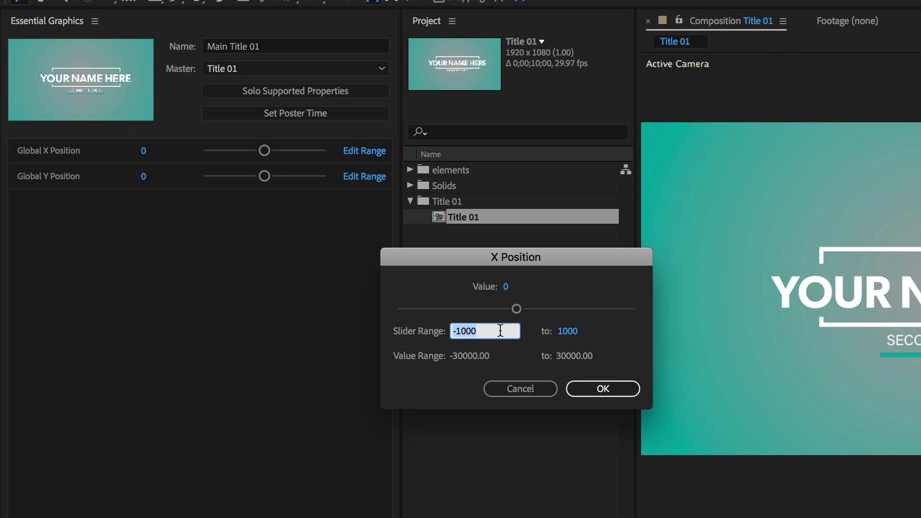
{"action": "left_click", "coordinate": [603, 336]}
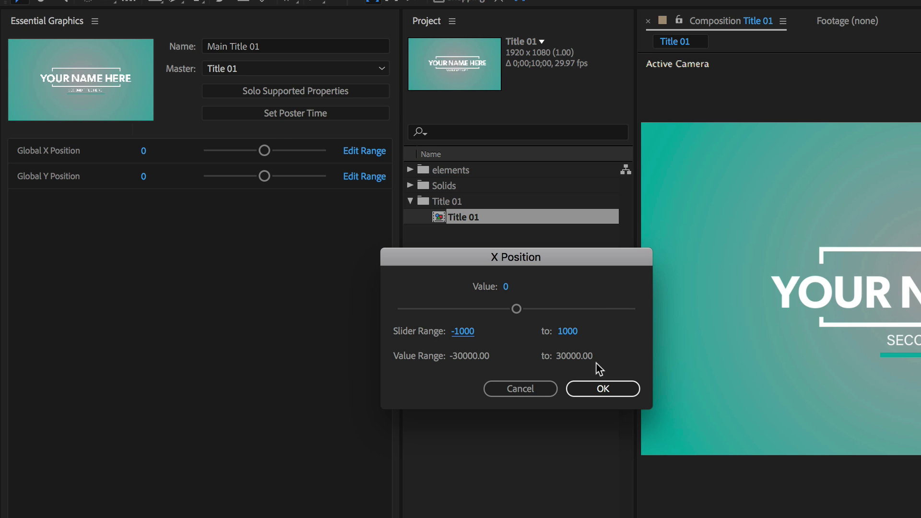
{"action": "left_click", "coordinate": [599, 388]}
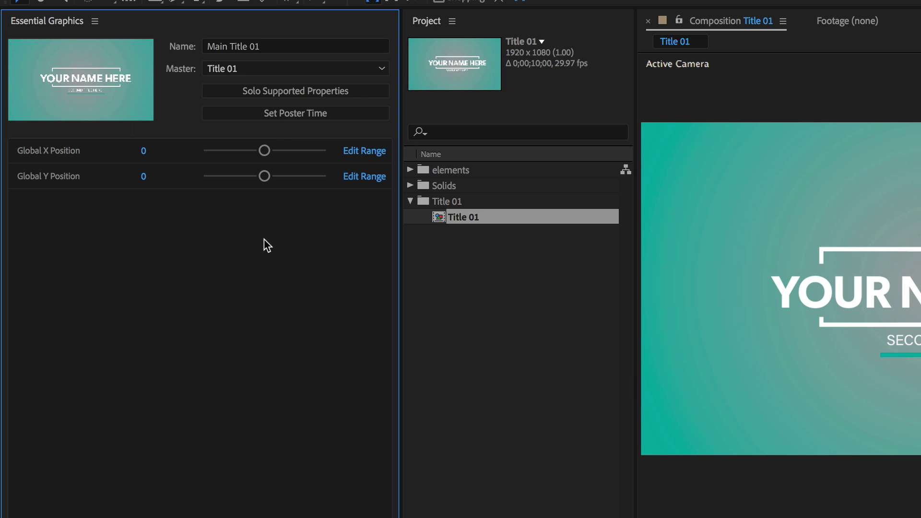
{"action": "left_click", "coordinate": [298, 245]}
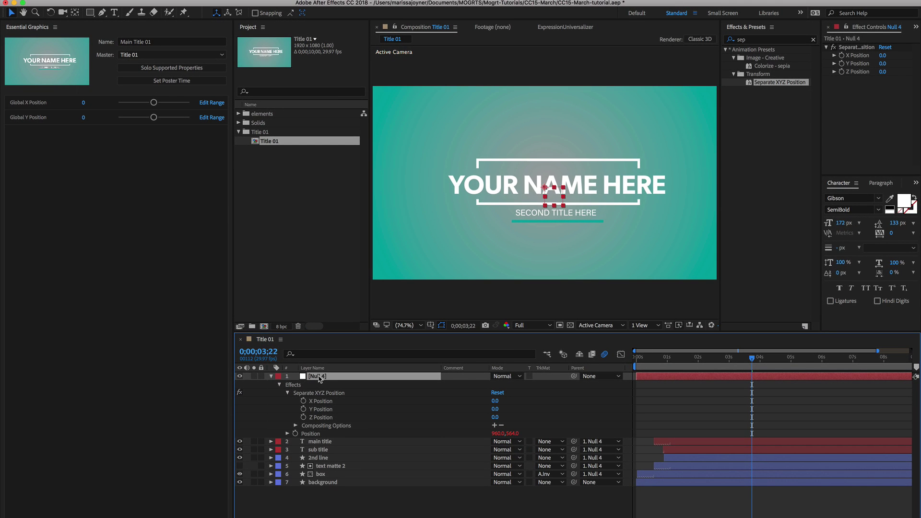
Step: Find the Slider Control effect and apply it to the null layer
{"action": "left_click", "coordinate": [750, 40]}
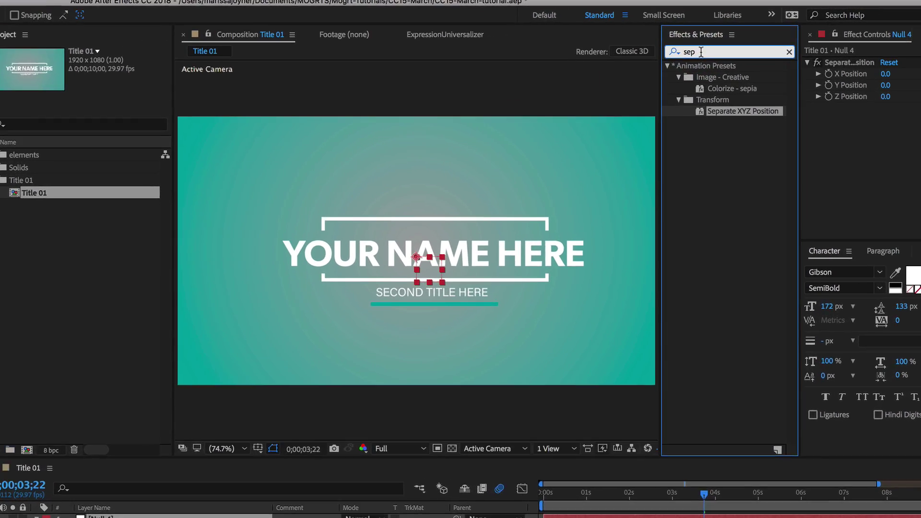
{"action": "left_click_drag", "start_coordinate": [749, 39], "coordinate": [728, 39]}
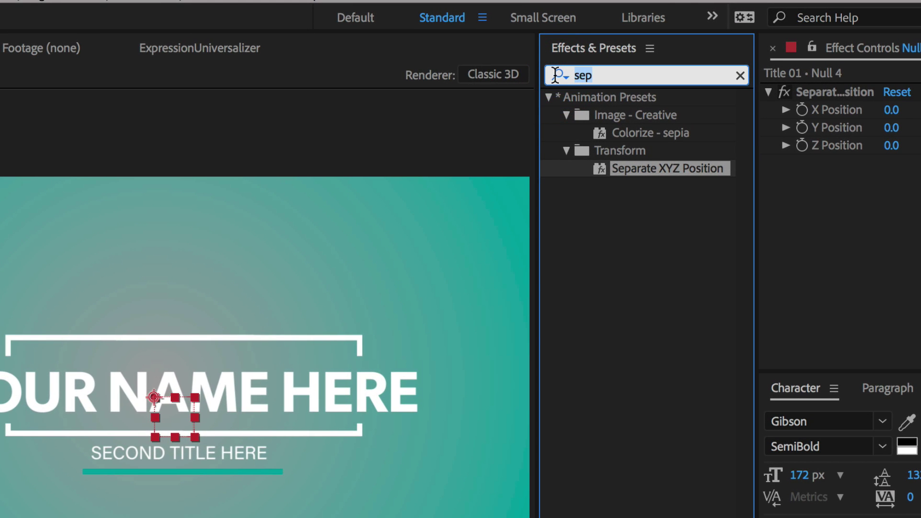
{"action": "type", "text": "slider"}
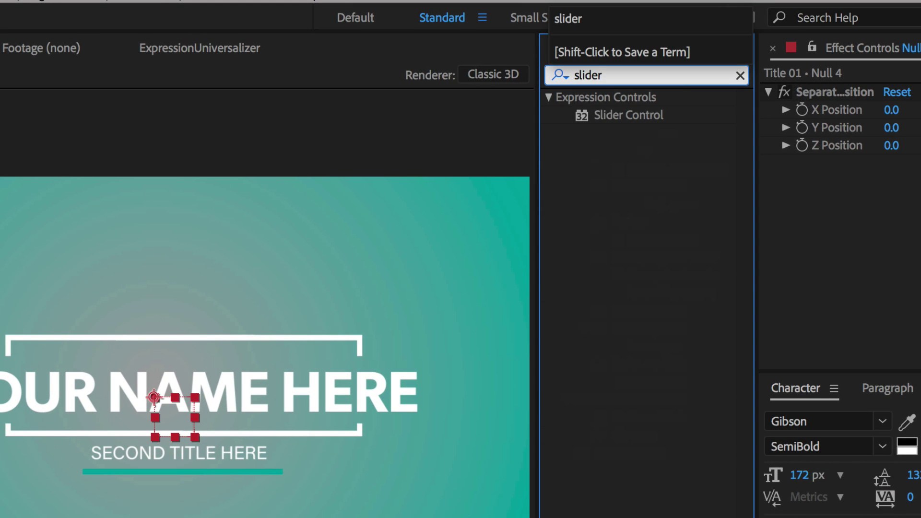
{"action": "left_click", "coordinate": [623, 114]}
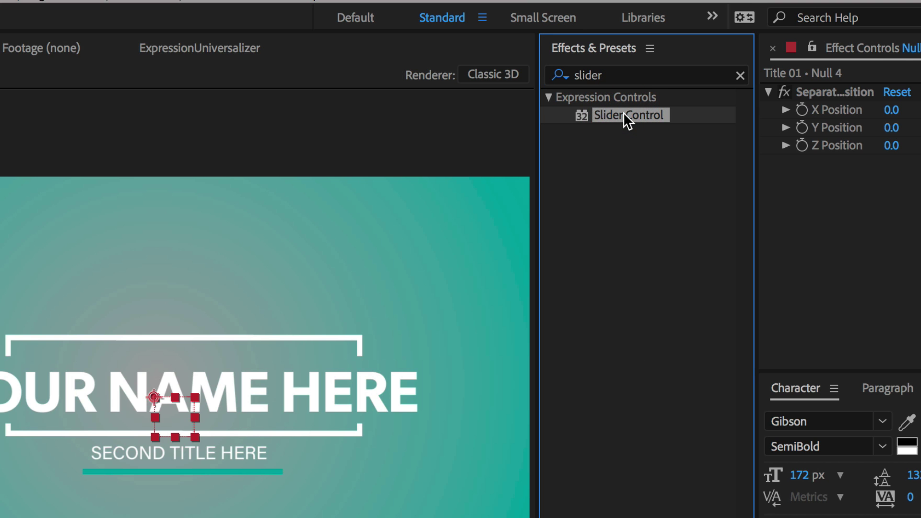
{"action": "double_click", "coordinate": [624, 113]}
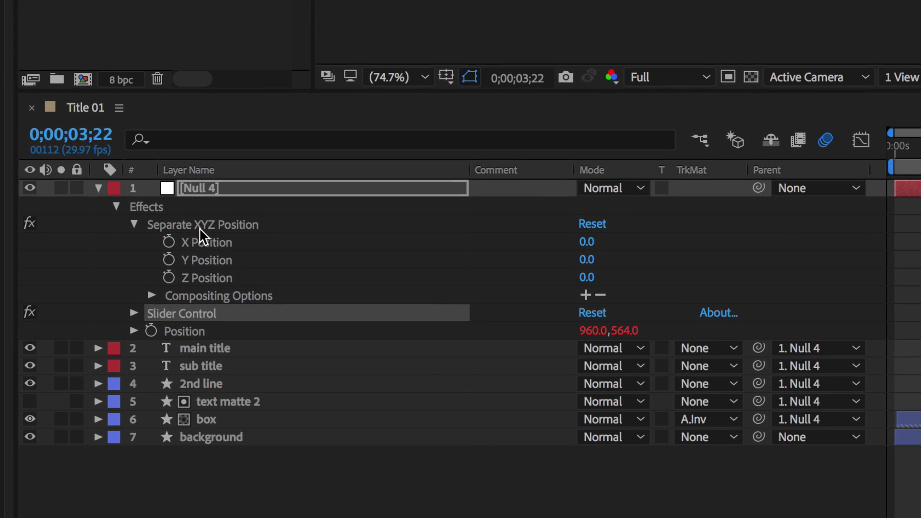
Step: Add an expression to the null's Scale property that links it to the Slider Control's Slider value
{"action": "left_click", "coordinate": [99, 189]}
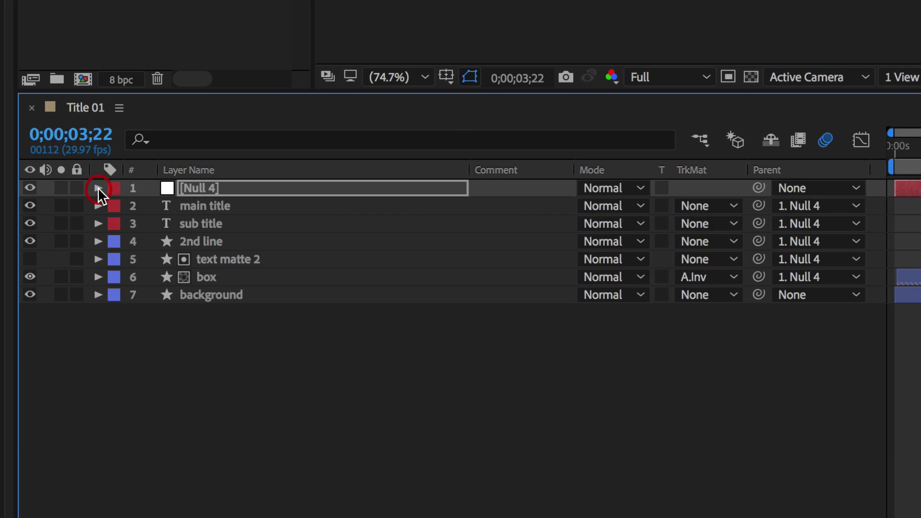
{"action": "left_click", "coordinate": [98, 189]}
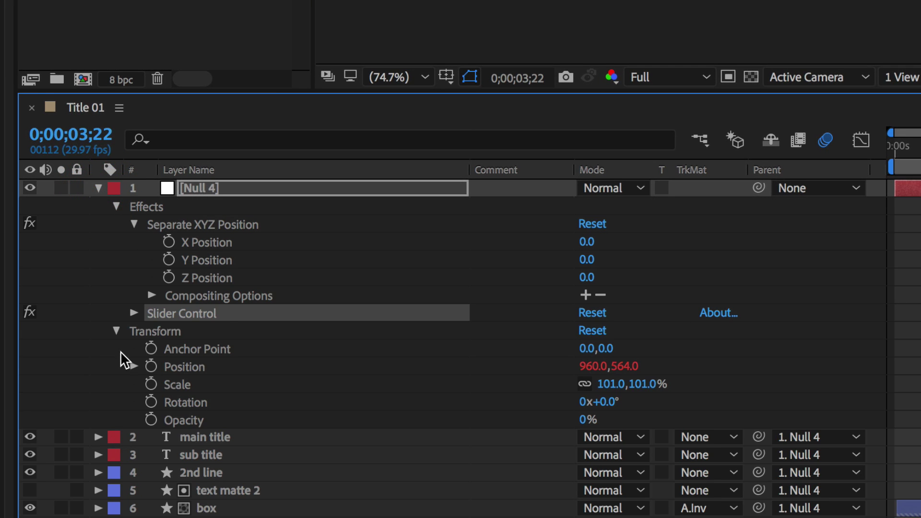
{"action": "left_click", "coordinate": [156, 330]}
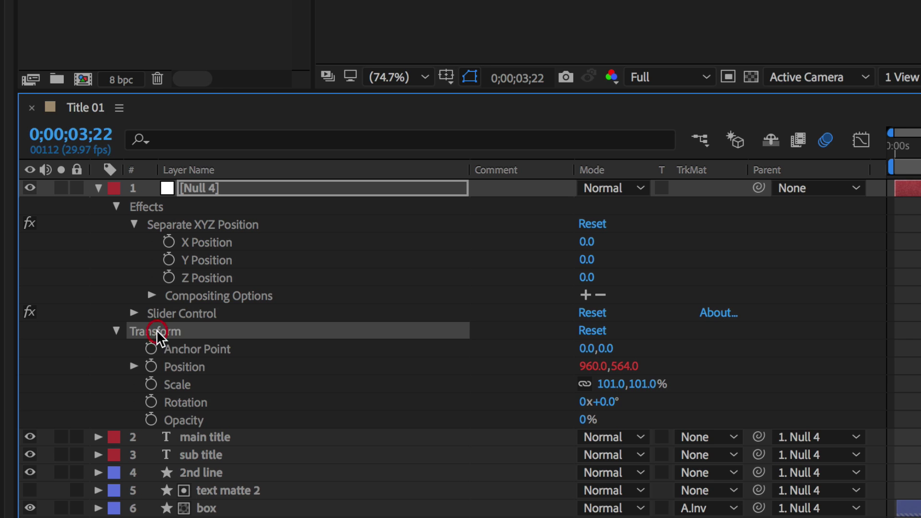
{"action": "left_click", "coordinate": [151, 384], "text": "alt"}
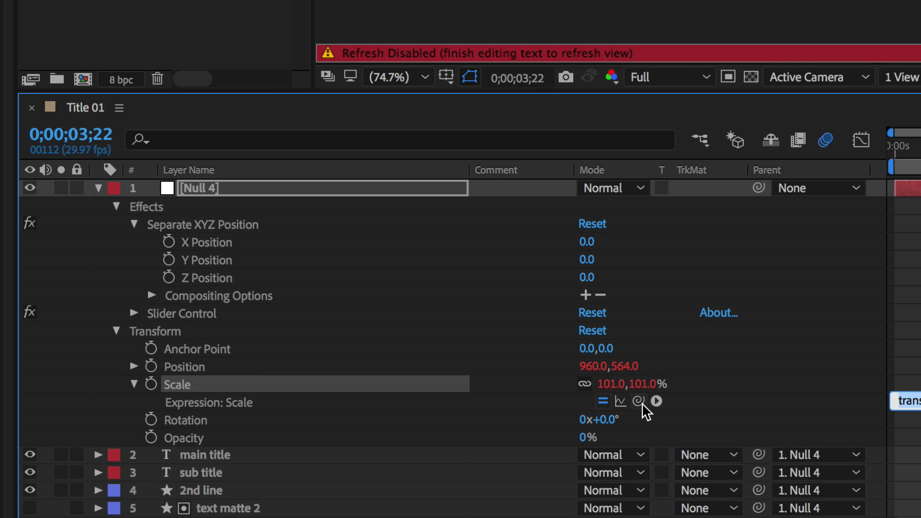
{"action": "left_click", "coordinate": [139, 313]}
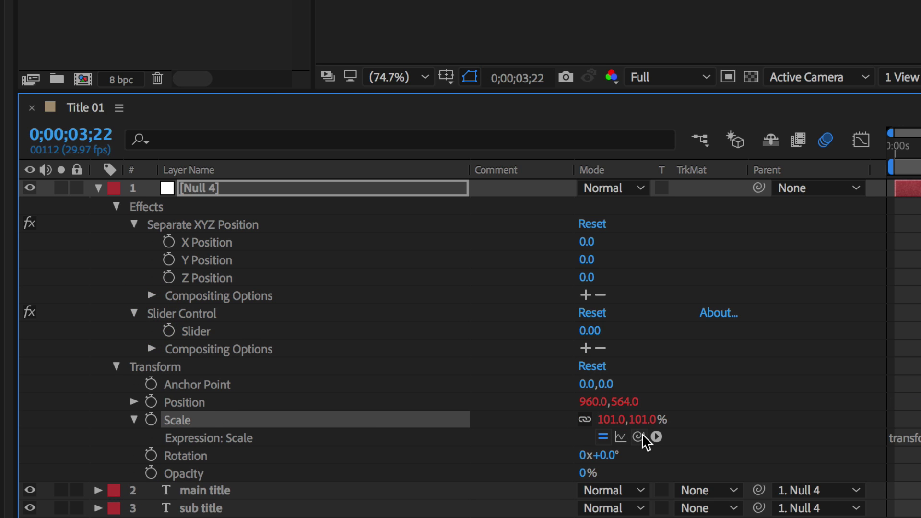
{"action": "left_click_drag", "start_coordinate": [643, 434], "coordinate": [203, 327]}
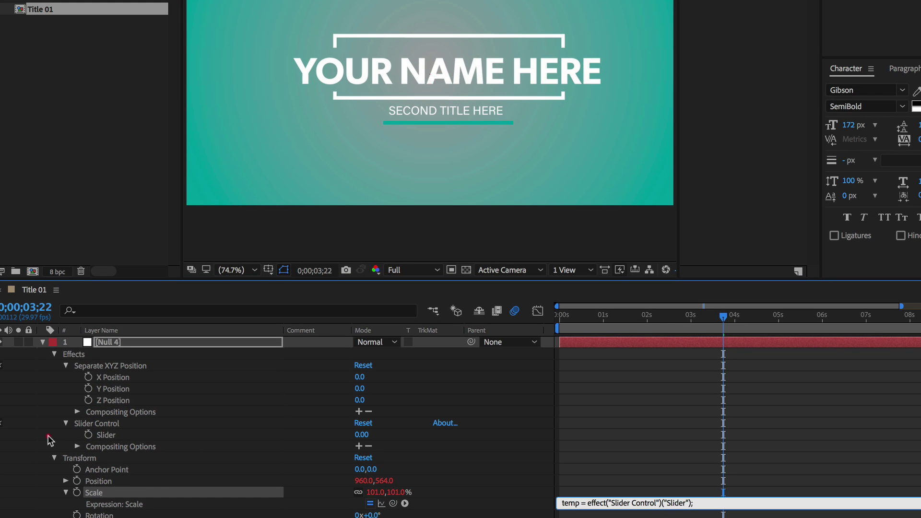
{"action": "left_click", "coordinate": [57, 427]}
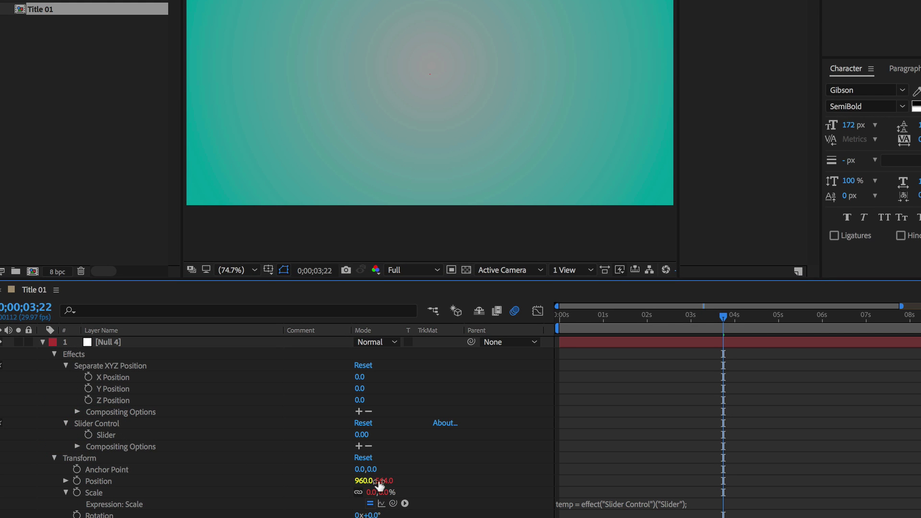
Step: Set the null's Slider Control value to 100
{"action": "left_click", "coordinate": [361, 434]}
{"action": "type", "text": "100"}
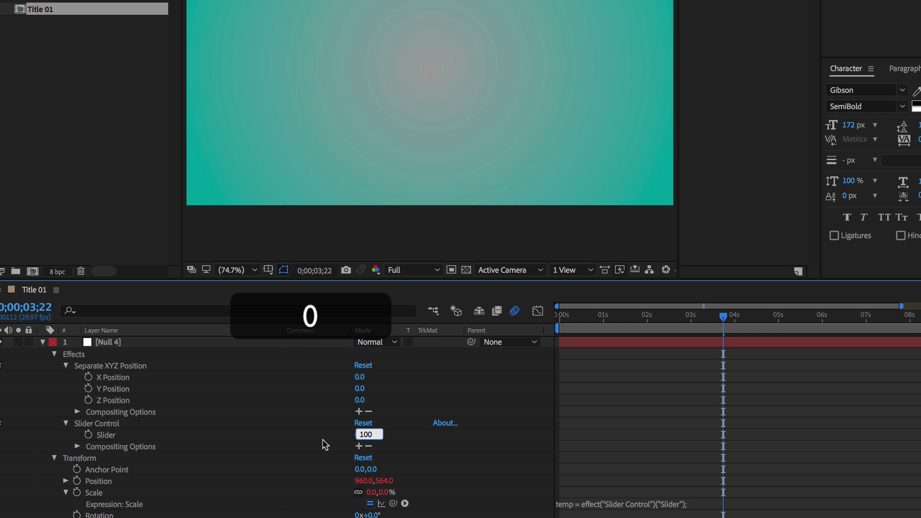
{"action": "left_click", "coordinate": [57, 427]}
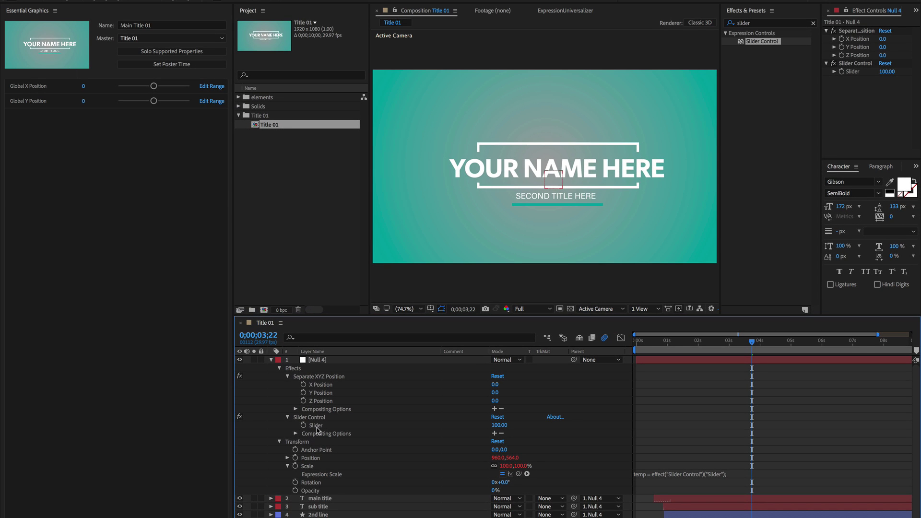
Step: Add the null's Slider property to the Essential Graphics template and rename the control "Global Scale"
{"action": "left_click_drag", "start_coordinate": [316, 427], "coordinate": [131, 322]}
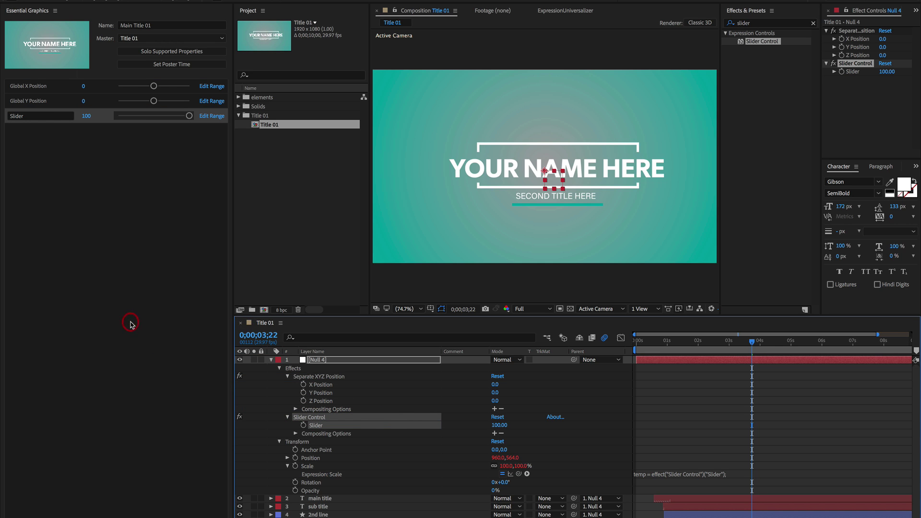
{"action": "left_click", "coordinate": [38, 118]}
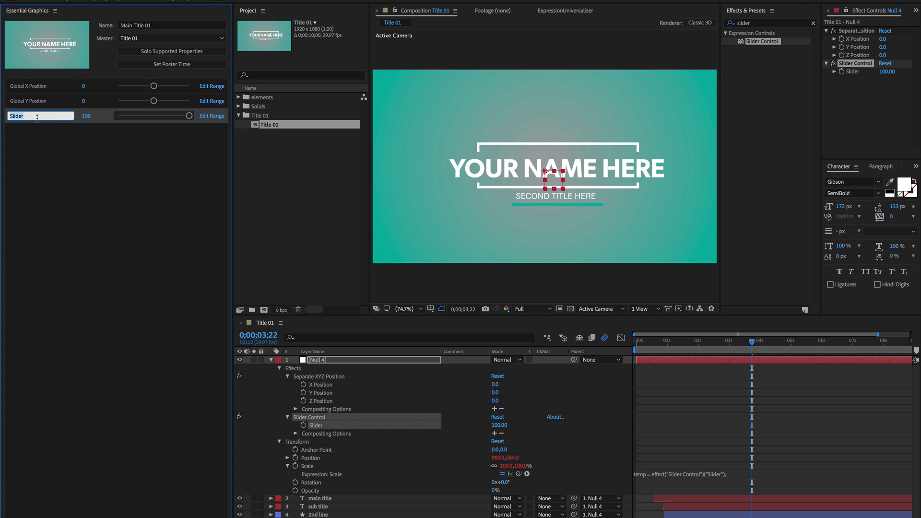
{"action": "type", "text": "Global Scal"}
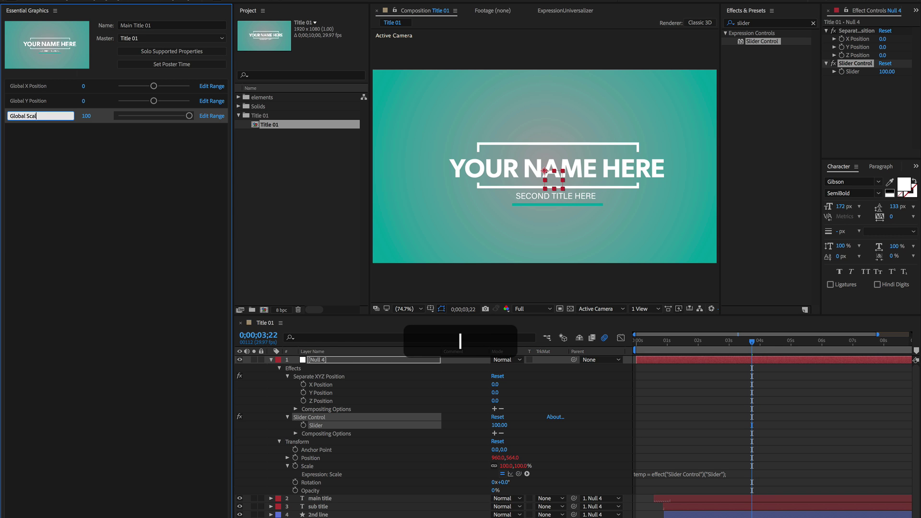
{"action": "type", "text": "e"}
{"action": "left_click", "coordinate": [86, 152]}
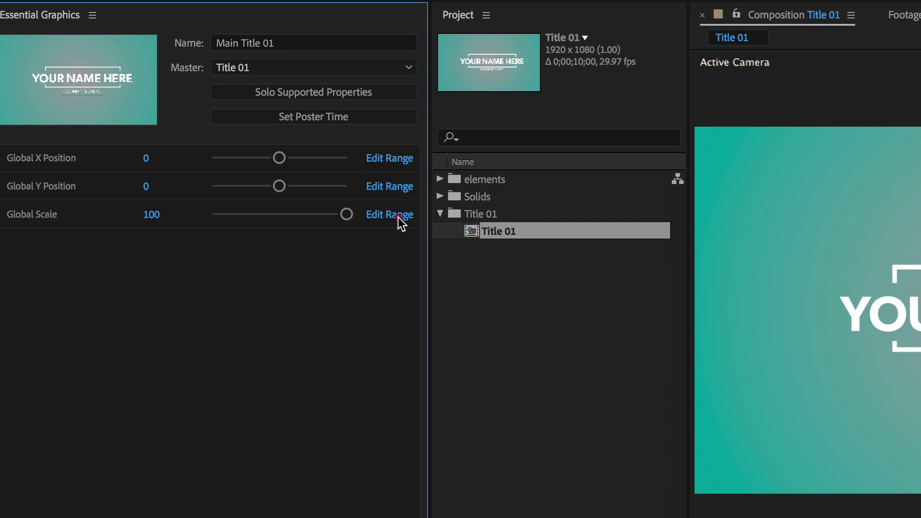
Step: Set the upper limit of the Global Scale slider range to 130 and try the control at that maximum
{"action": "left_click", "coordinate": [399, 217]}
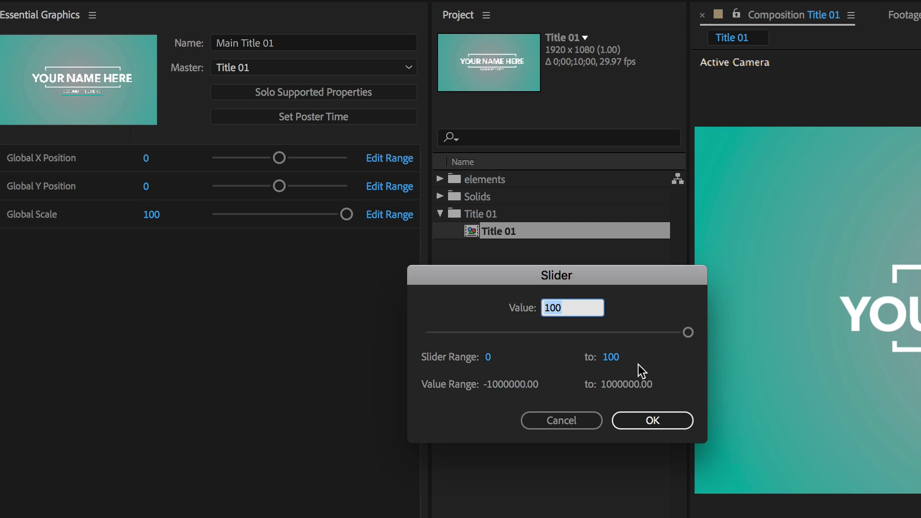
{"action": "left_click", "coordinate": [612, 359]}
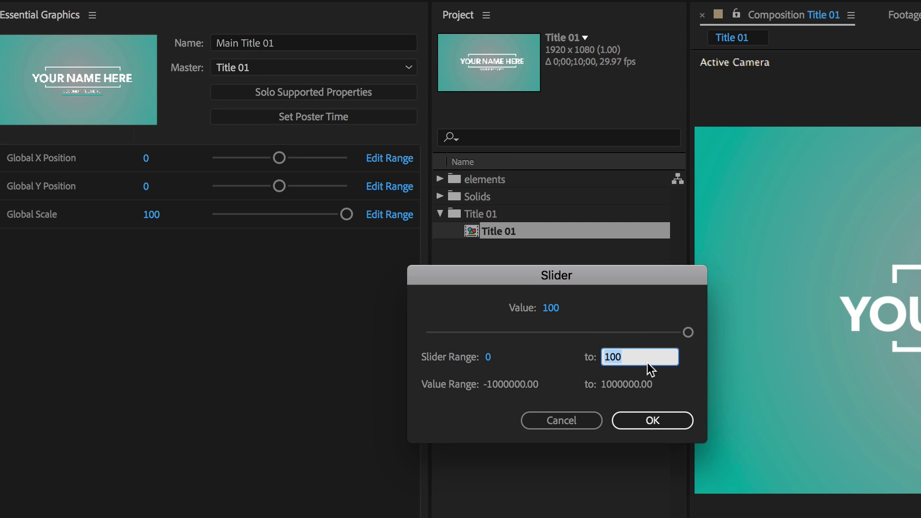
{"action": "type", "text": "130"}
{"action": "key", "text": "Return"}
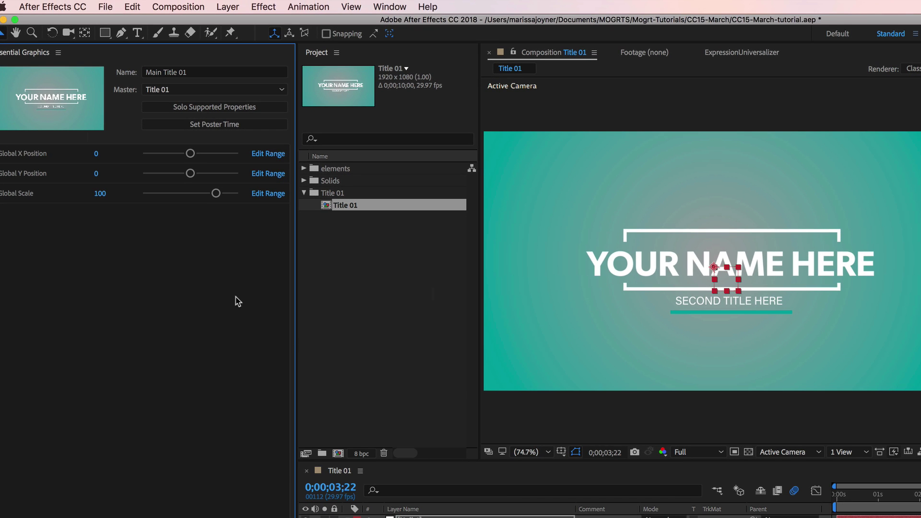
{"action": "left_click_drag", "start_coordinate": [221, 198], "coordinate": [251, 195]}
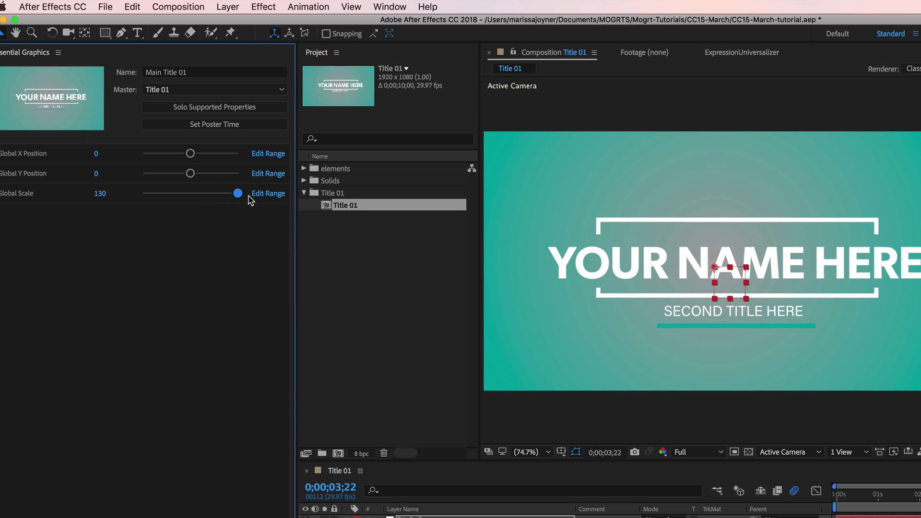
Step: Set the upper limit of the Global Scale slider range to 140, then try Global Scale at 140 and Global X Position at about -86
{"action": "left_click", "coordinate": [274, 194]}
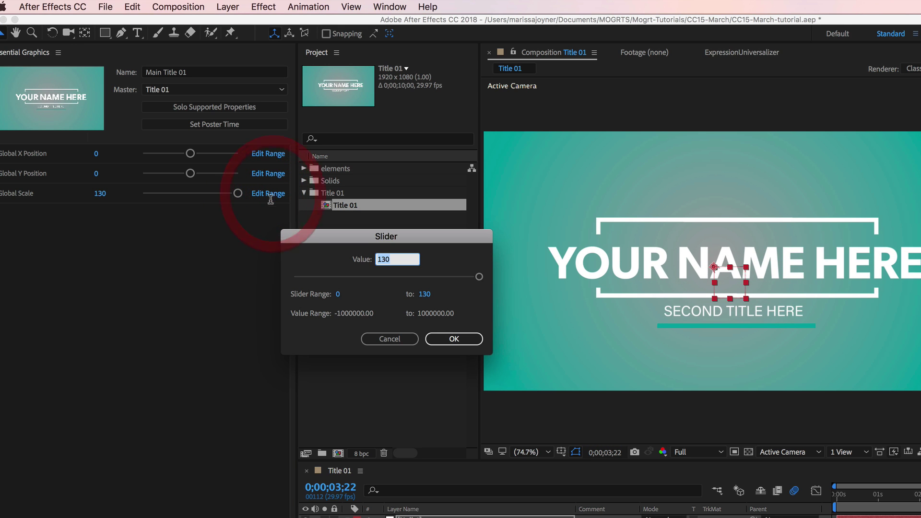
{"action": "left_click", "coordinate": [422, 294]}
{"action": "type", "text": "140"}
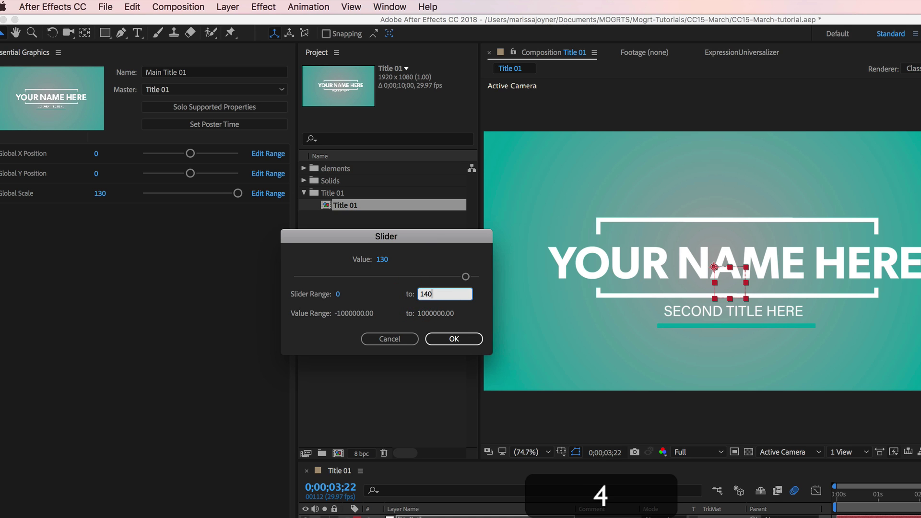
{"action": "key", "text": "Return"}
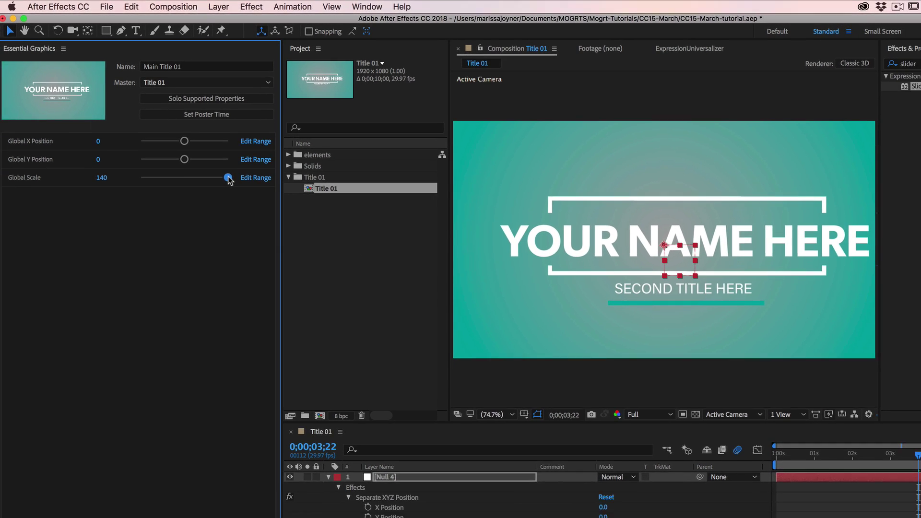
{"action": "mouse_move", "coordinate": [231, 194]}
{"action": "left_mouse_down"}
{"action": "mouse_move", "coordinate": [191, 197]}
{"action": "mouse_move", "coordinate": [174, 174]}
{"action": "mouse_move", "coordinate": [245, 182]}
{"action": "left_mouse_up"}
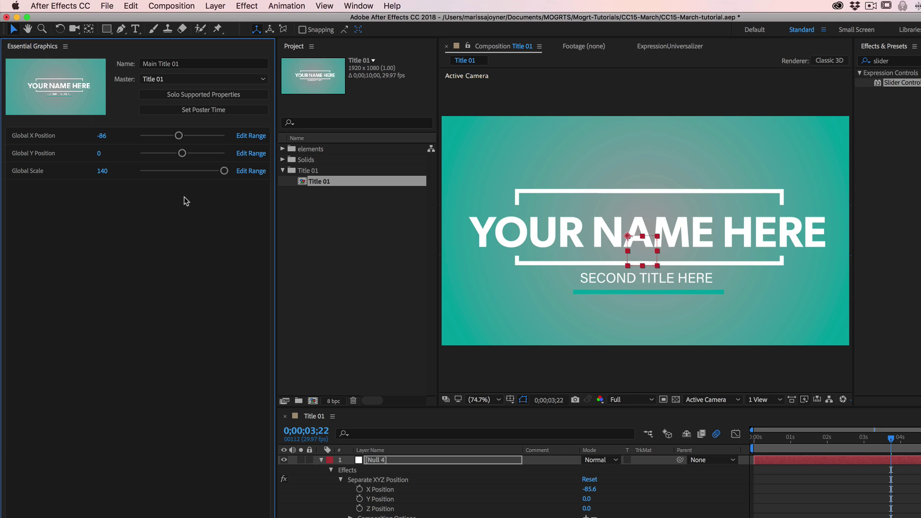
{"action": "left_click", "coordinate": [186, 201]}
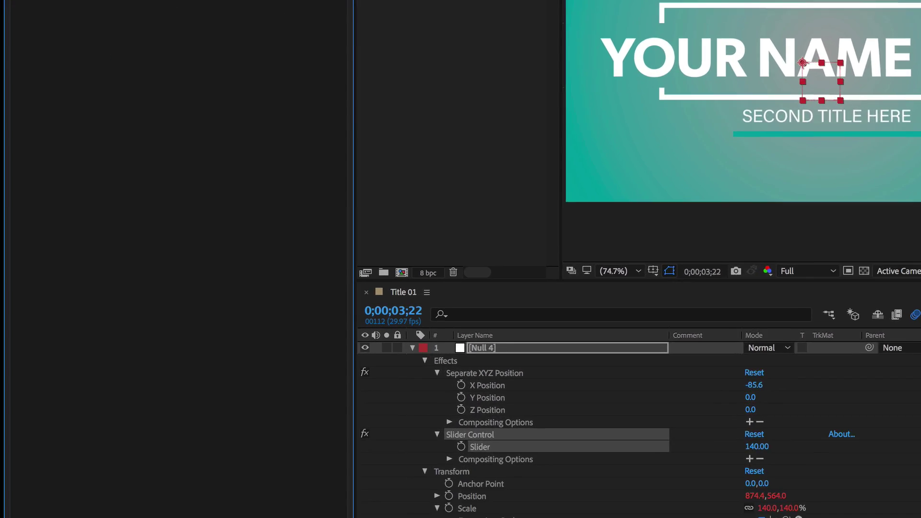
Step: Add a comment reading "GLOBAL CONTROLS" to the template and move it above the Global X Position control
{"action": "left_click", "coordinate": [65, 460]}
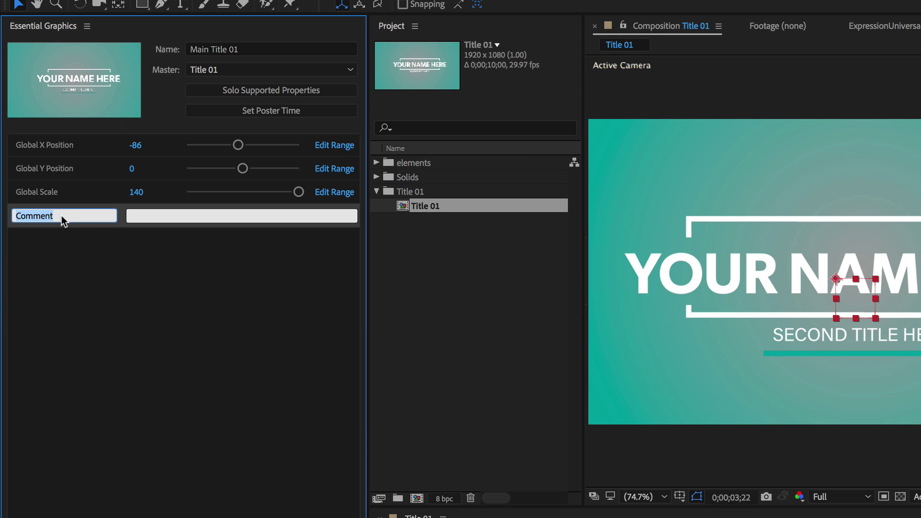
{"action": "type", "text": "GLOBAL CONTRO"}
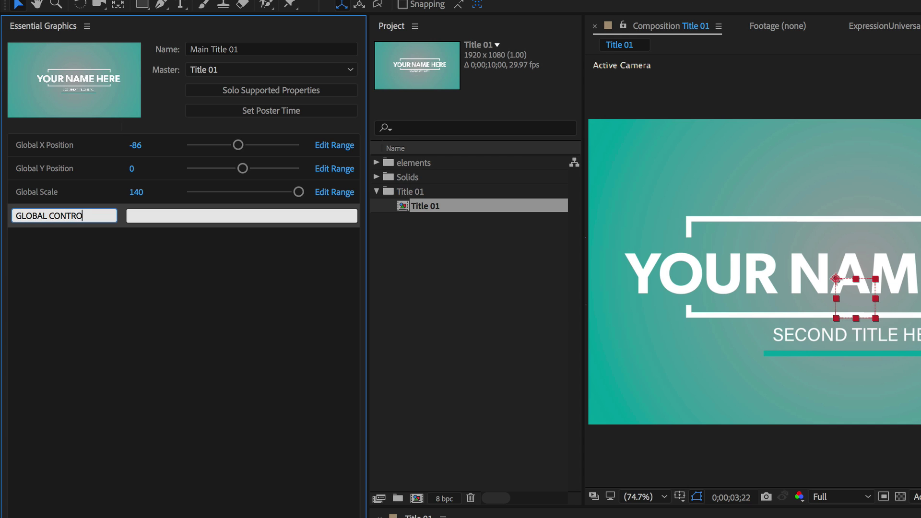
{"action": "type", "text": "LS"}
{"action": "left_click", "coordinate": [84, 255]}
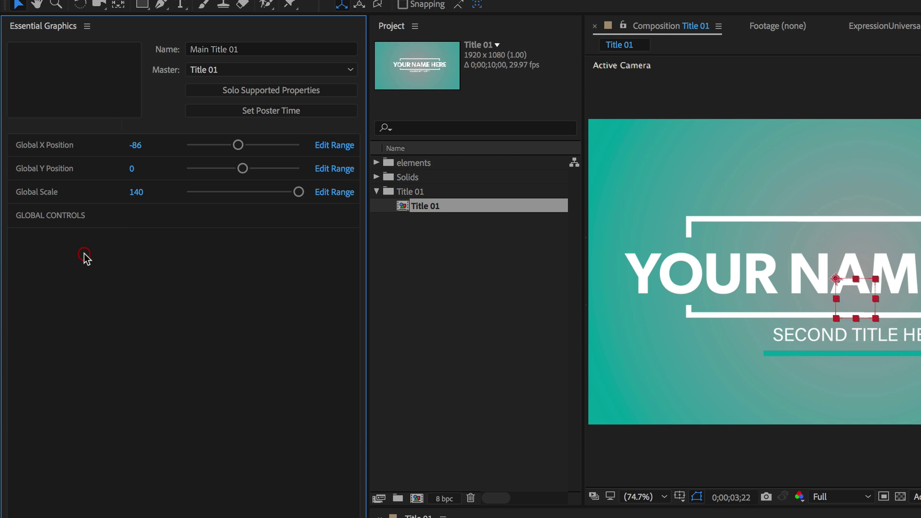
{"action": "left_click_drag", "start_coordinate": [125, 216], "coordinate": [115, 145]}
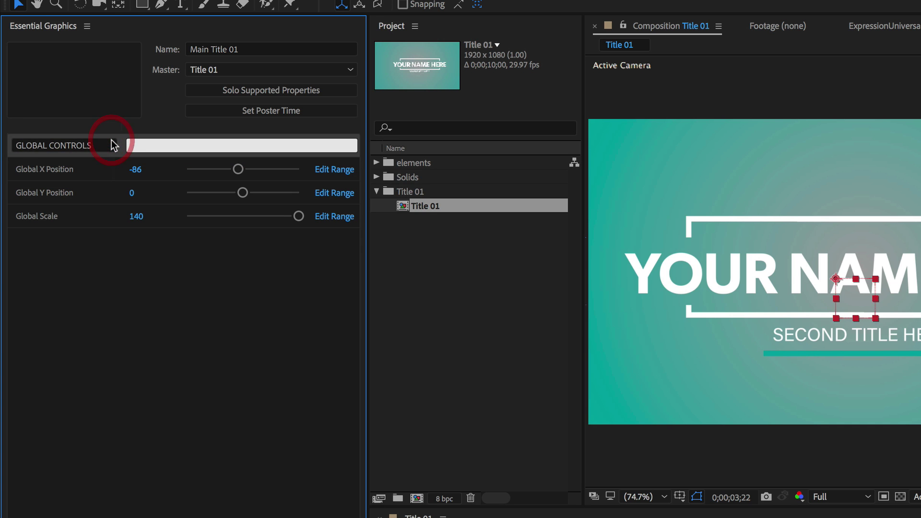
{"action": "left_click", "coordinate": [124, 322]}
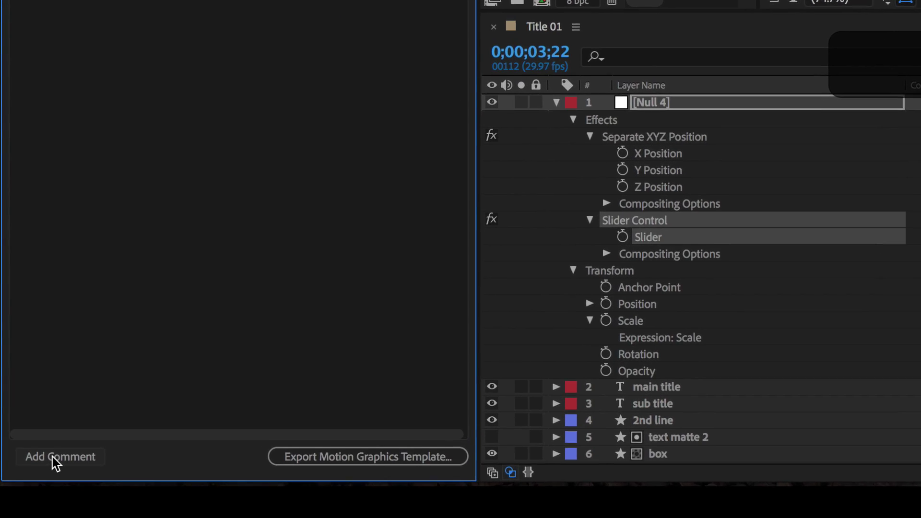
Step: Add a blank comment below the Global Scale control as a spacer
{"action": "left_click", "coordinate": [54, 458]}
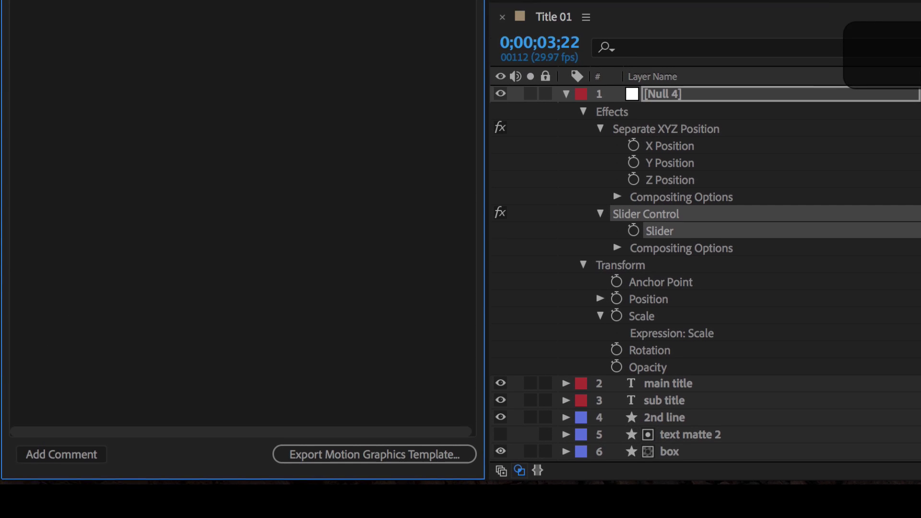
{"action": "left_click", "coordinate": [88, 276]}
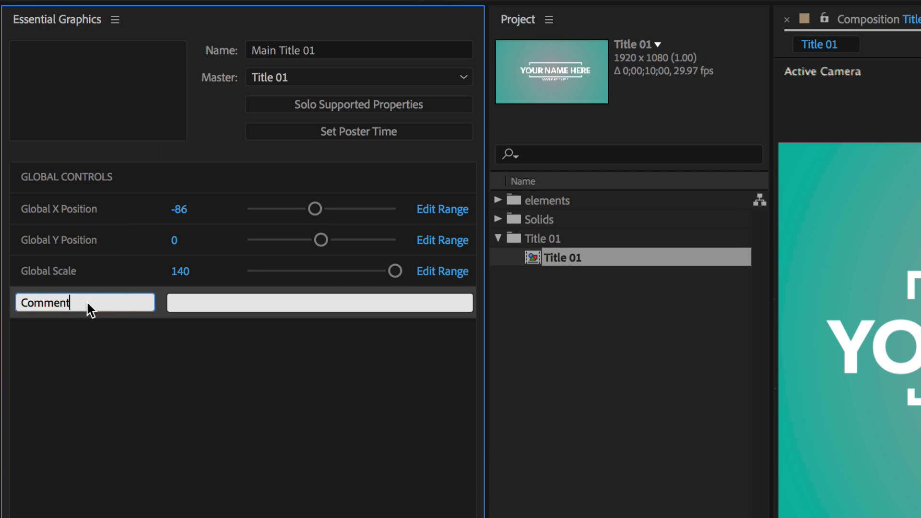
{"action": "double_click", "coordinate": [88, 304]}
{"action": "key", "text": "BackSpace"}
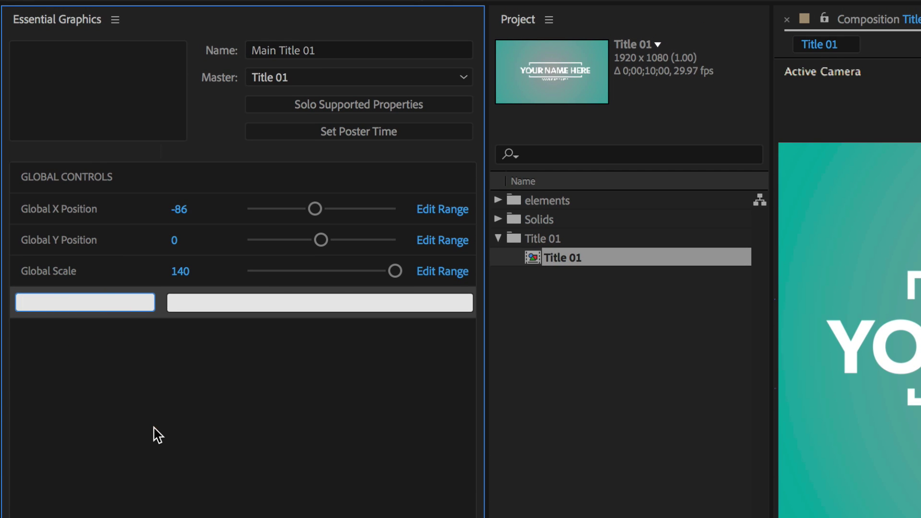
{"action": "left_click", "coordinate": [154, 428]}
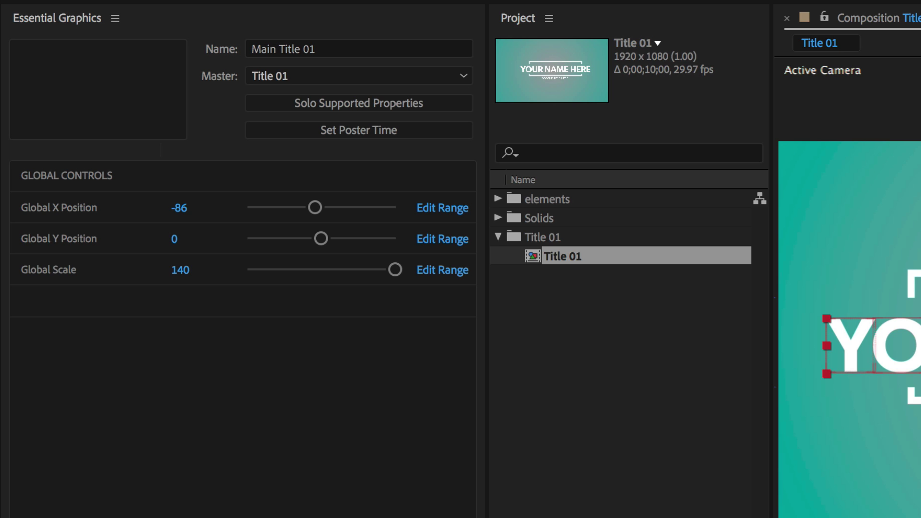
Step: Add a comment reading "MAIN TEXT CONTROLS" below the blank spacer comment
{"action": "left_click", "coordinate": [58, 517]}
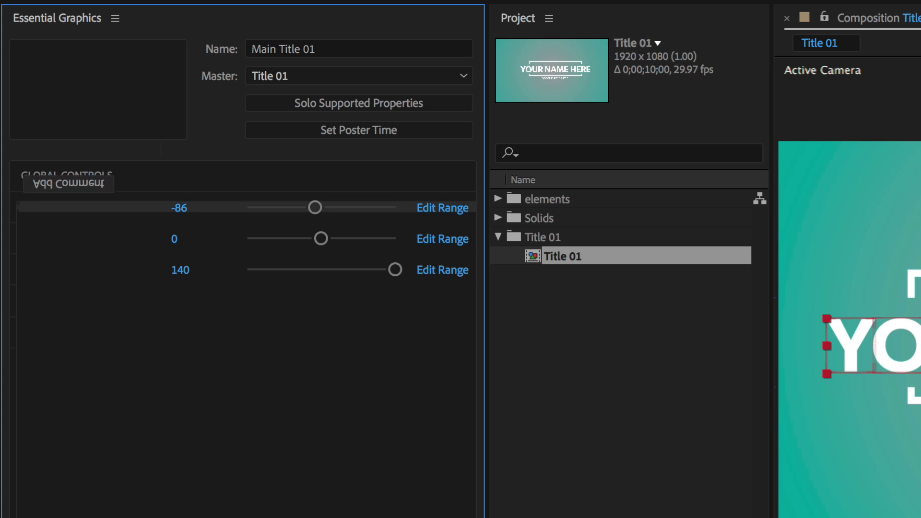
{"action": "double_click", "coordinate": [90, 335]}
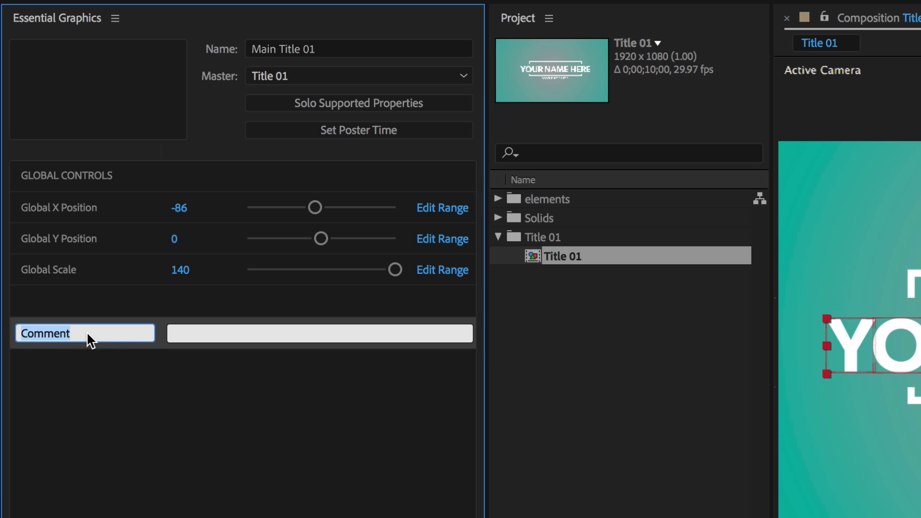
{"action": "type", "text": "M"}
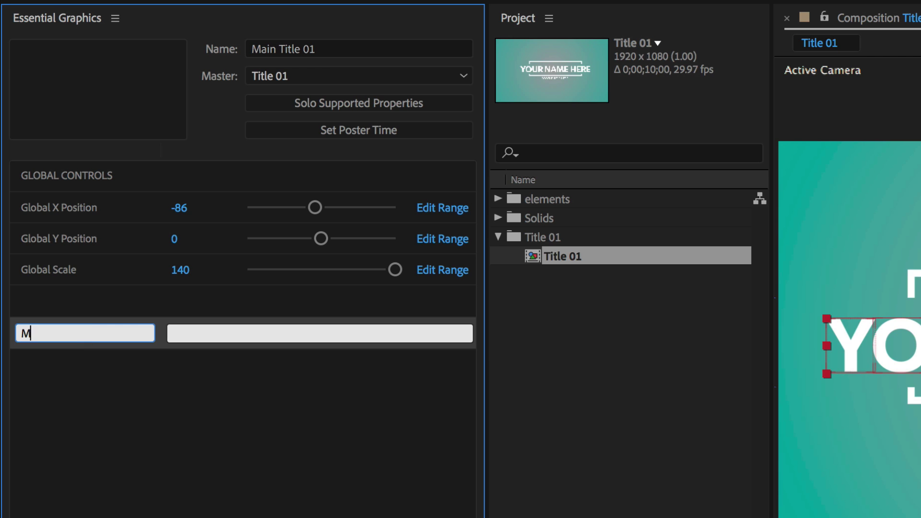
{"action": "type", "text": "AIN TEXT CONTROLS"}
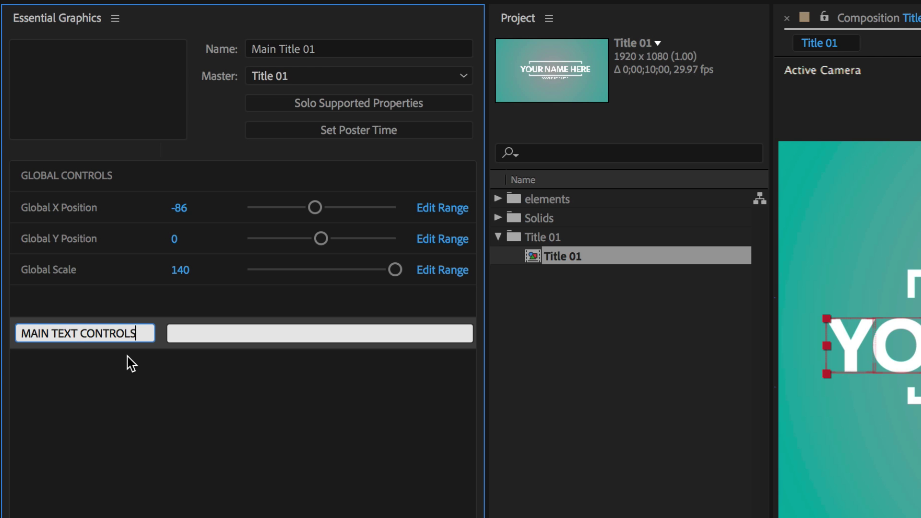
{"action": "left_click", "coordinate": [224, 121]}
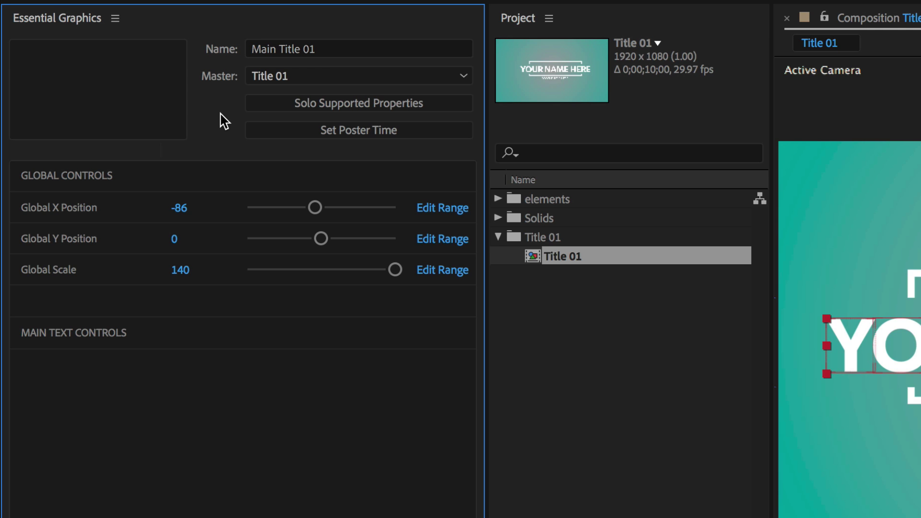
Step: Solo the supported properties of Title 01 and enlarge the timeline area to look through the main title layer's properties
{"action": "left_click", "coordinate": [284, 106]}
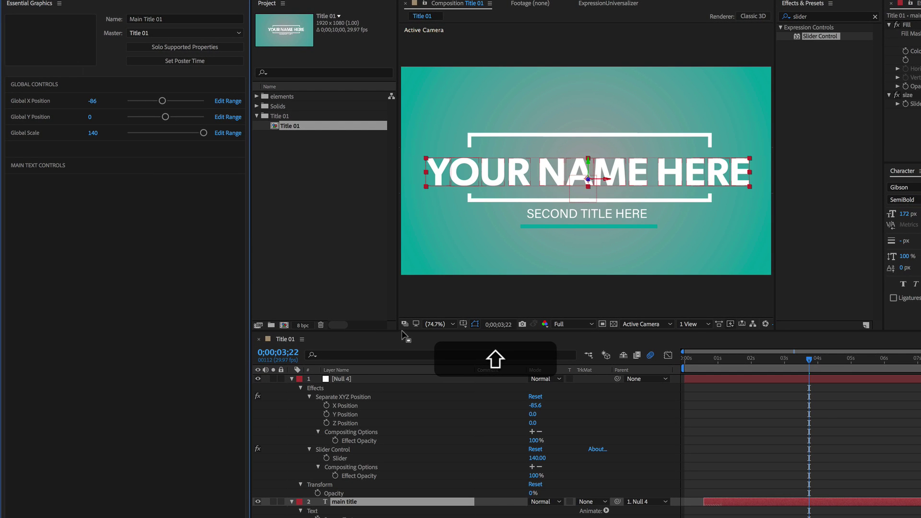
{"action": "left_click_drag", "start_coordinate": [403, 330], "coordinate": [391, 278]}
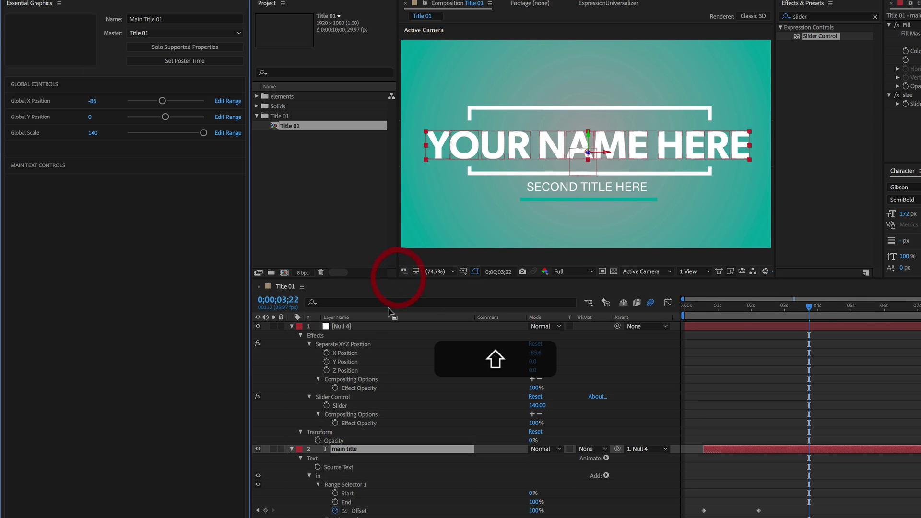
{"action": "scroll", "coordinate": [392, 405], "scroll_direction": "down", "scroll_amount": 5}
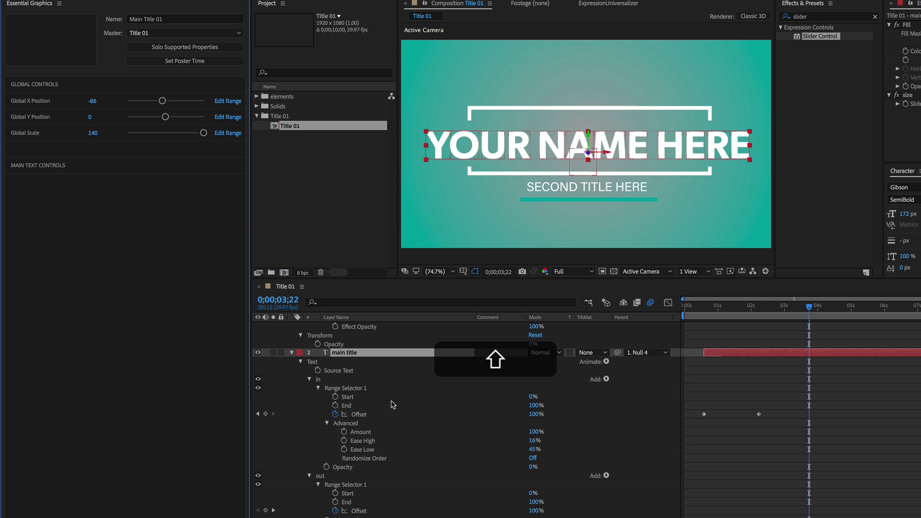
{"action": "scroll", "coordinate": [392, 404], "scroll_direction": "down", "scroll_amount": 7}
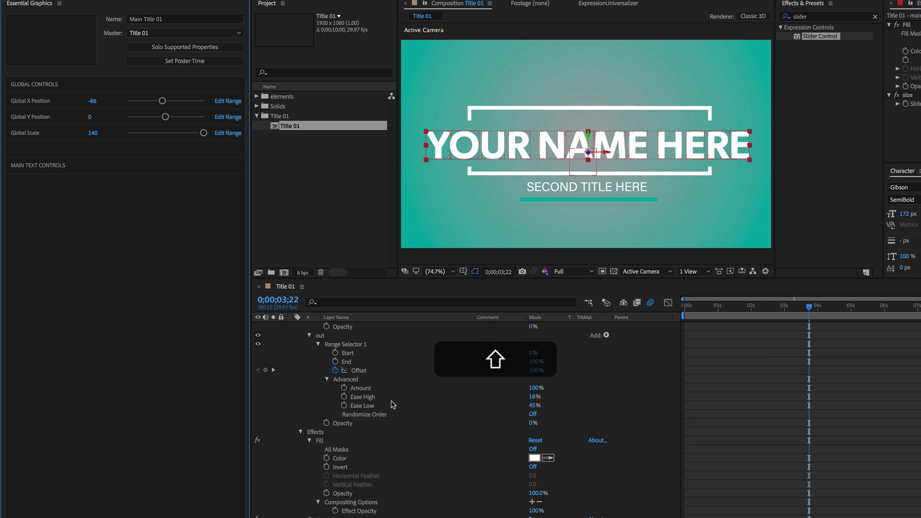
{"action": "scroll", "coordinate": [392, 405], "scroll_direction": "up", "scroll_amount": 6}
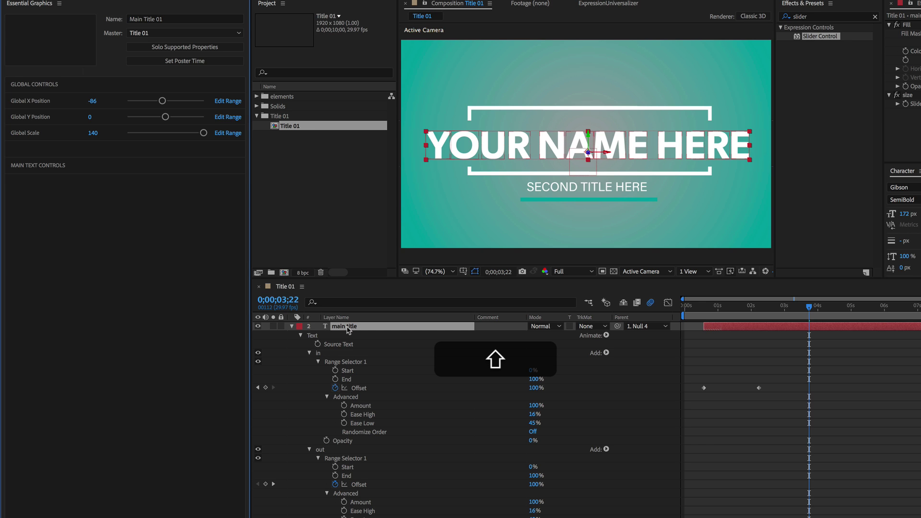
Step: Add the main title layer's Source Text property to the template and rename the control "Main Text"
{"action": "left_click", "coordinate": [340, 347], "text": "shift"}
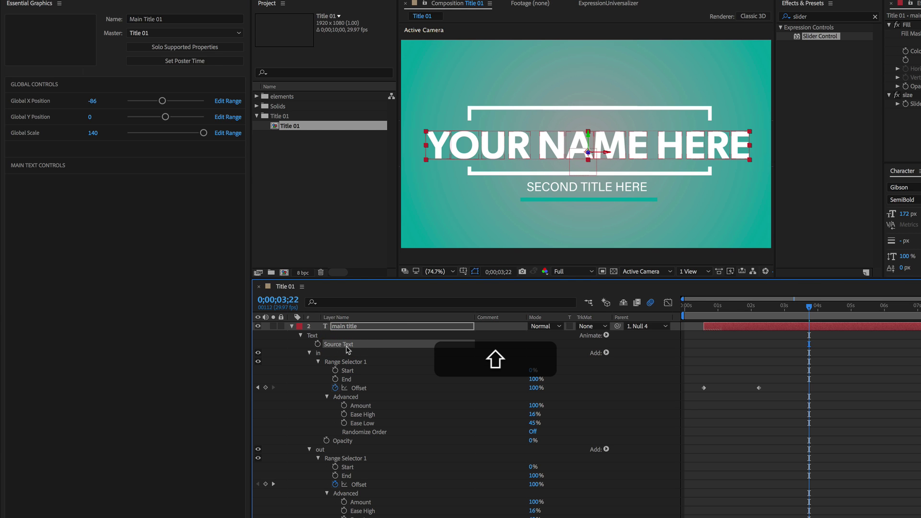
{"action": "left_click_drag", "start_coordinate": [347, 347], "coordinate": [107, 257]}
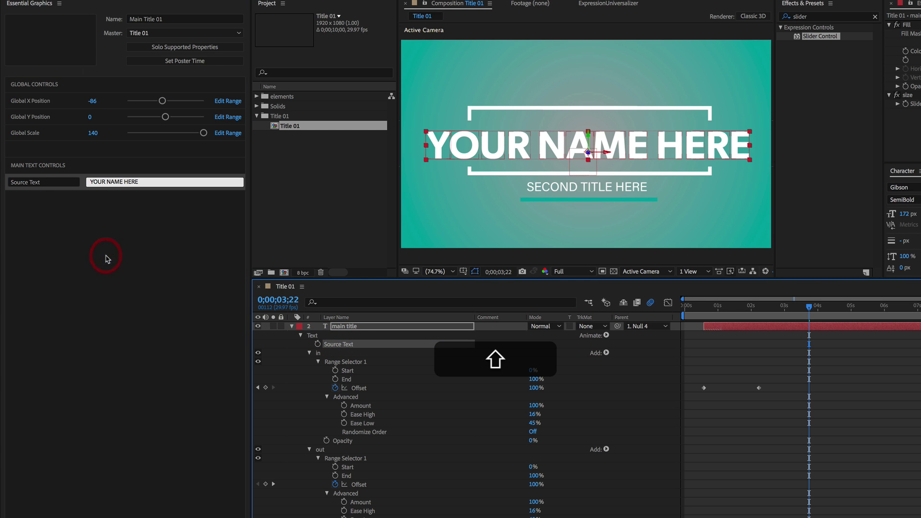
{"action": "left_click", "coordinate": [44, 185]}
{"action": "double_click", "coordinate": [44, 185]}
{"action": "double_click", "coordinate": [45, 182]}
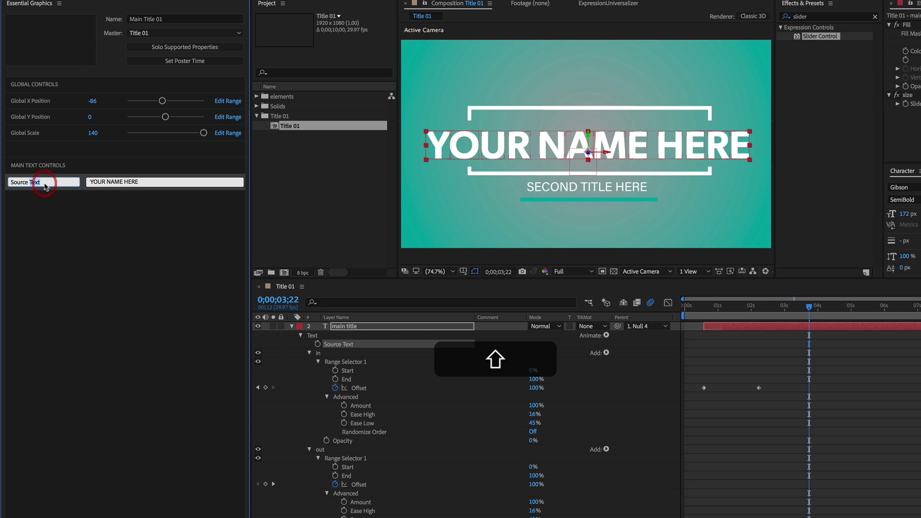
{"action": "triple_click", "coordinate": [44, 182]}
{"action": "type", "text": "Main T"}
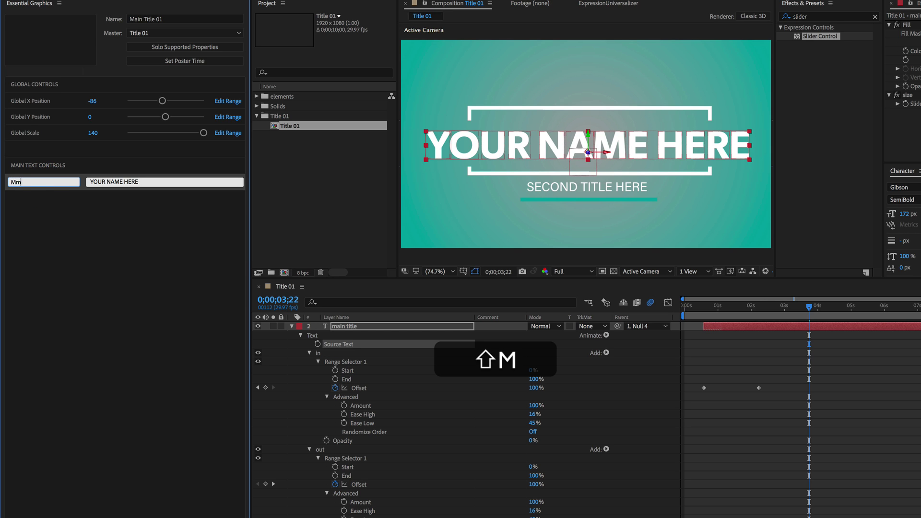
{"action": "type", "text": "ext"}
Step: Try a line break after "YOUR NAME HERE" in the Main Text control, then remove it
{"action": "left_click", "coordinate": [145, 182]}
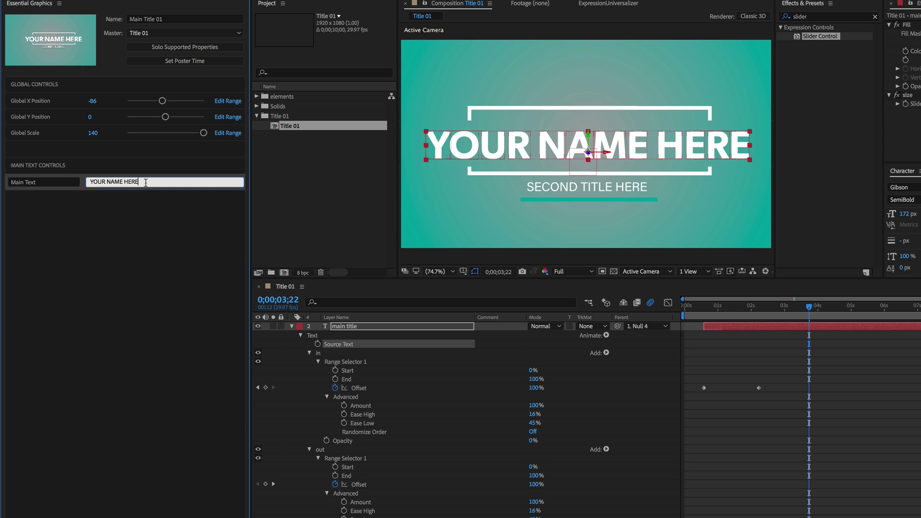
{"action": "key", "text": "Return"}
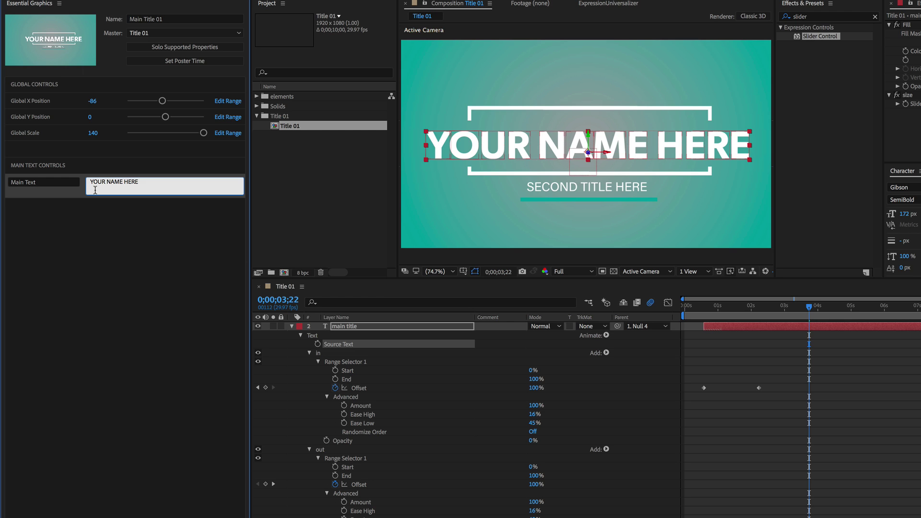
{"action": "left_click", "coordinate": [97, 228]}
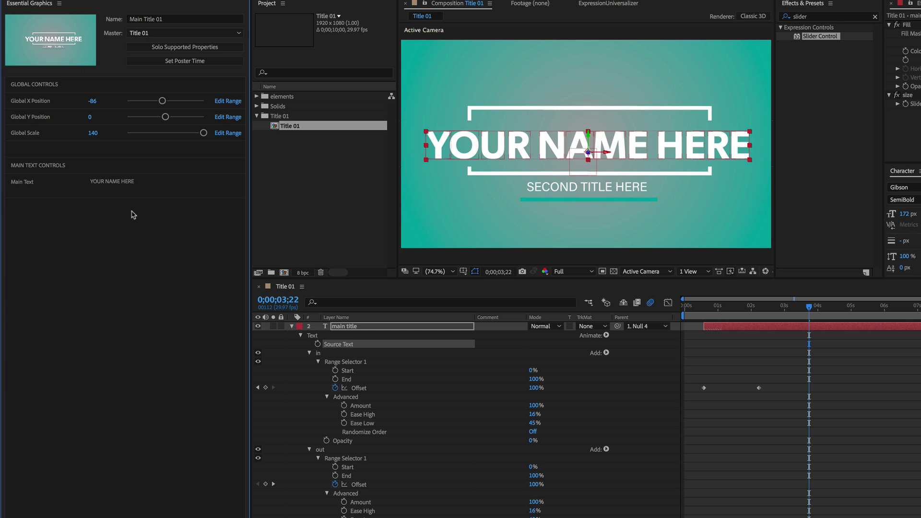
{"action": "left_click", "coordinate": [130, 194]}
{"action": "left_click", "coordinate": [113, 192]}
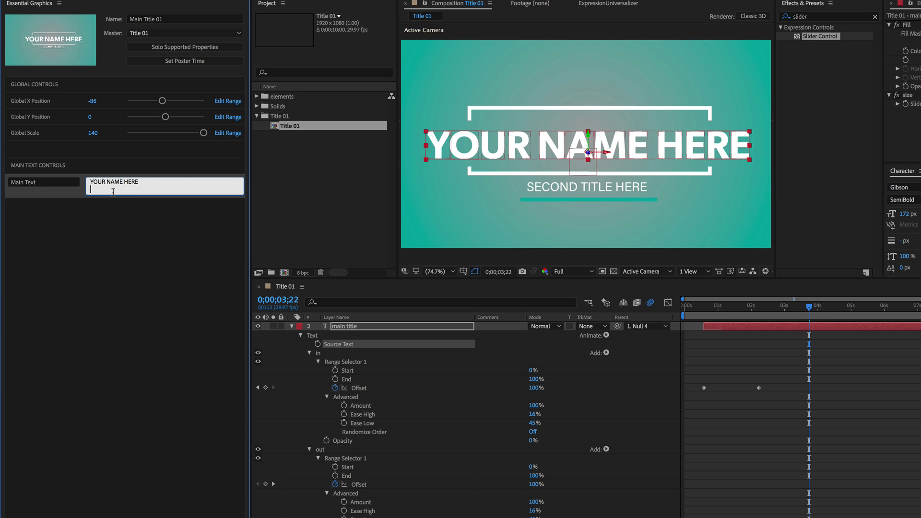
{"action": "key", "text": "BackSpace"}
{"action": "left_click", "coordinate": [102, 221]}
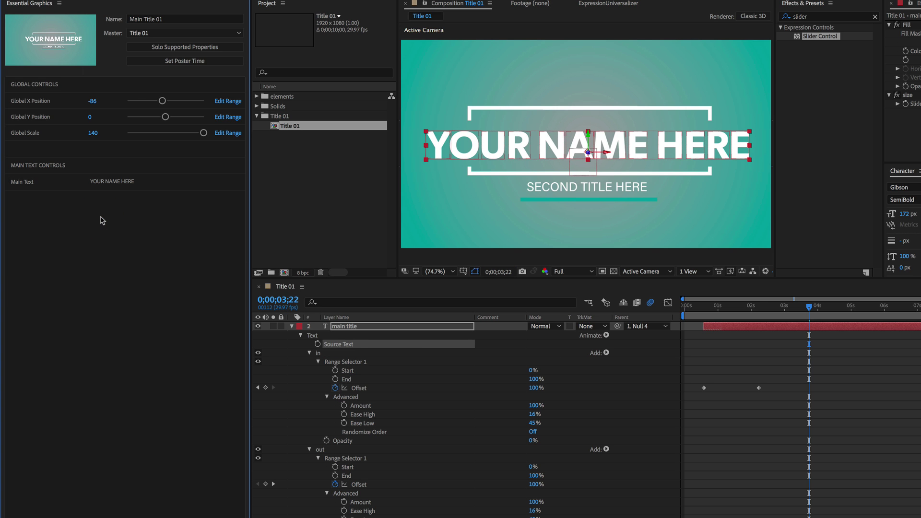
Step: Add the Color property of the main title's Fill effect to the template and rename the control "Main Text Color"
{"action": "scroll", "coordinate": [355, 443], "scroll_direction": "down", "scroll_amount": 8}
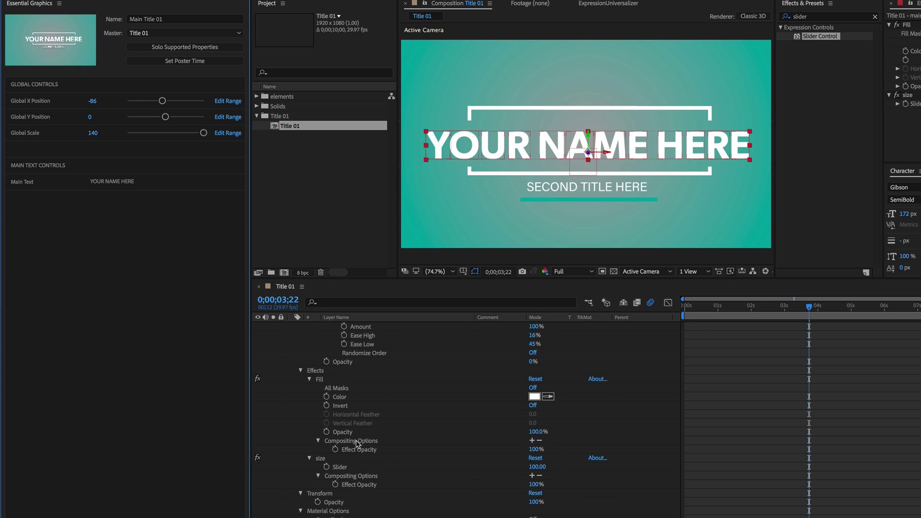
{"action": "left_click", "coordinate": [323, 380]}
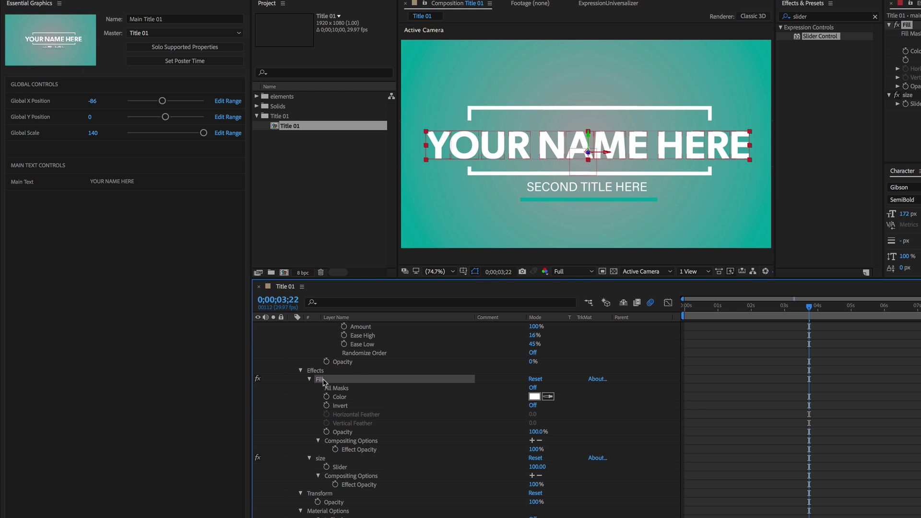
{"action": "left_click", "coordinate": [337, 398]}
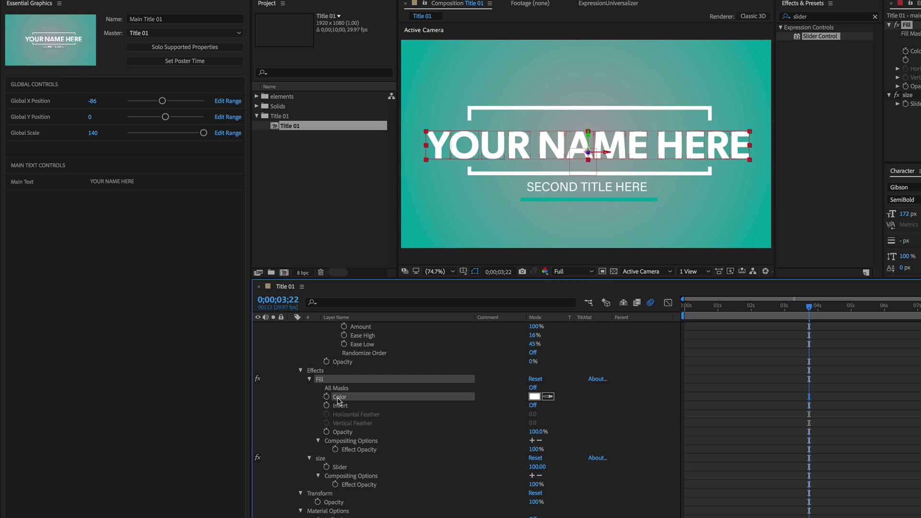
{"action": "left_click_drag", "start_coordinate": [338, 400], "coordinate": [115, 313]}
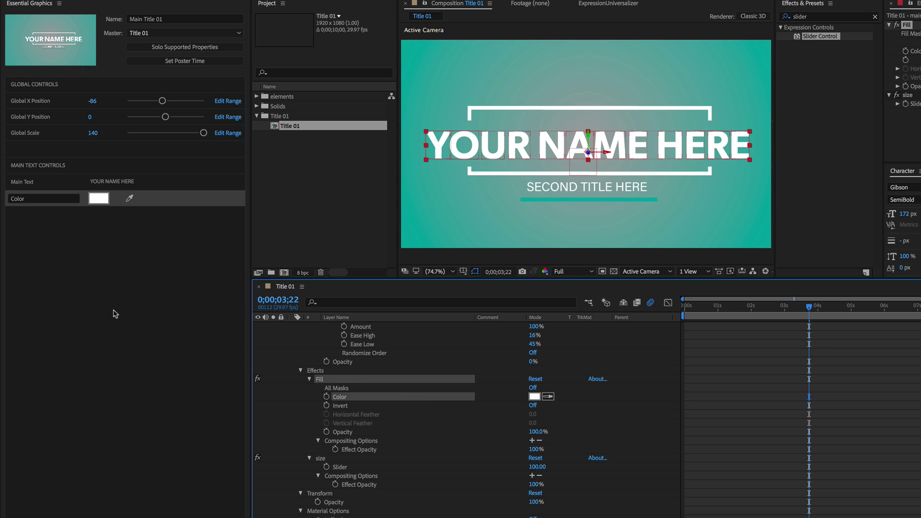
{"action": "left_click", "coordinate": [12, 202]}
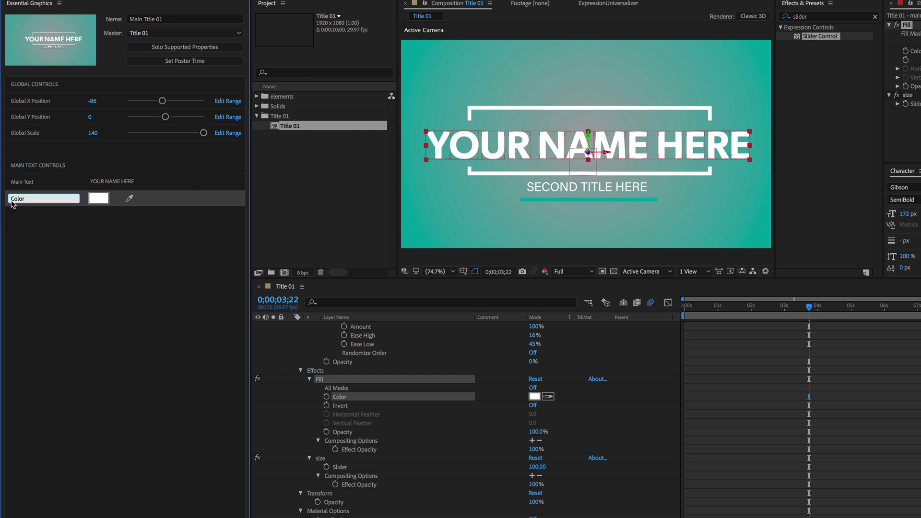
{"action": "type", "text": "Main Text"}
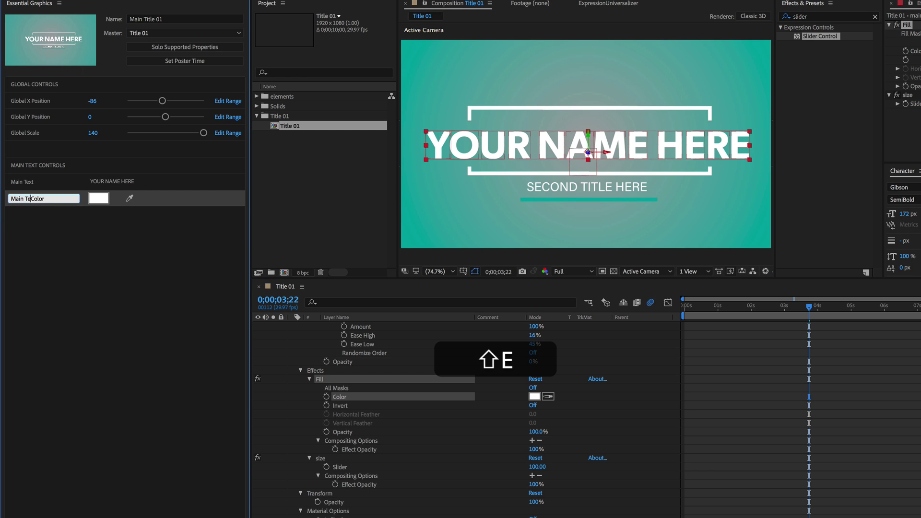
{"action": "left_click", "coordinate": [50, 239]}
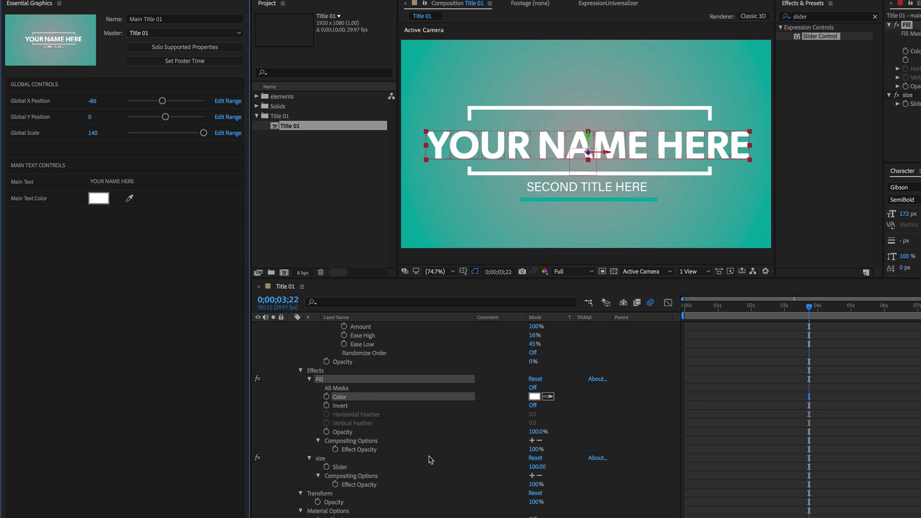
Step: Add the Slider property of the main title's size effect to the template and rename the control "Main Text Scale"
{"action": "scroll", "coordinate": [384, 431], "scroll_direction": "down", "scroll_amount": 3}
{"action": "left_click", "coordinate": [342, 402]}
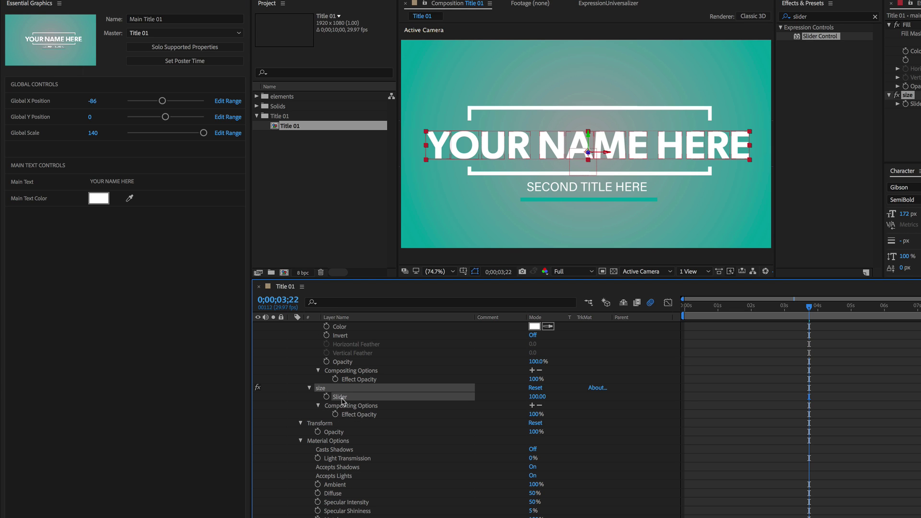
{"action": "left_click_drag", "start_coordinate": [342, 402], "coordinate": [127, 330]}
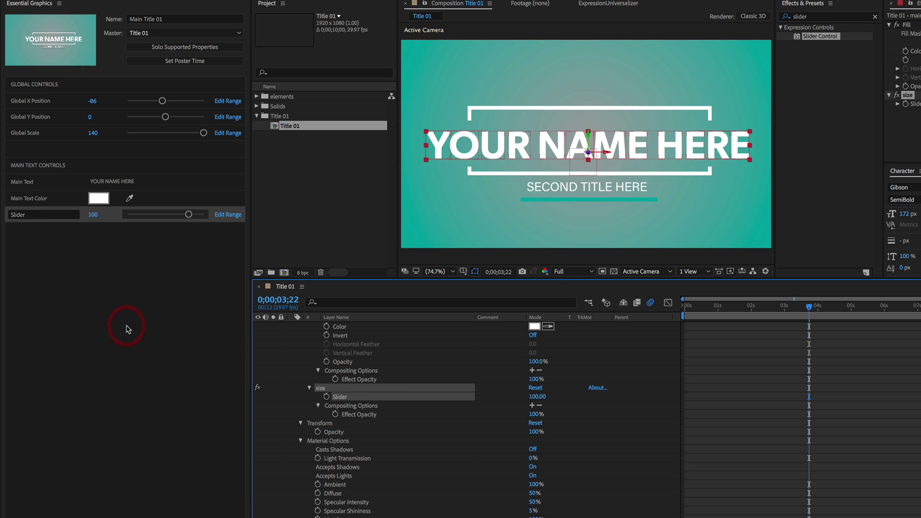
{"action": "left_click", "coordinate": [30, 216]}
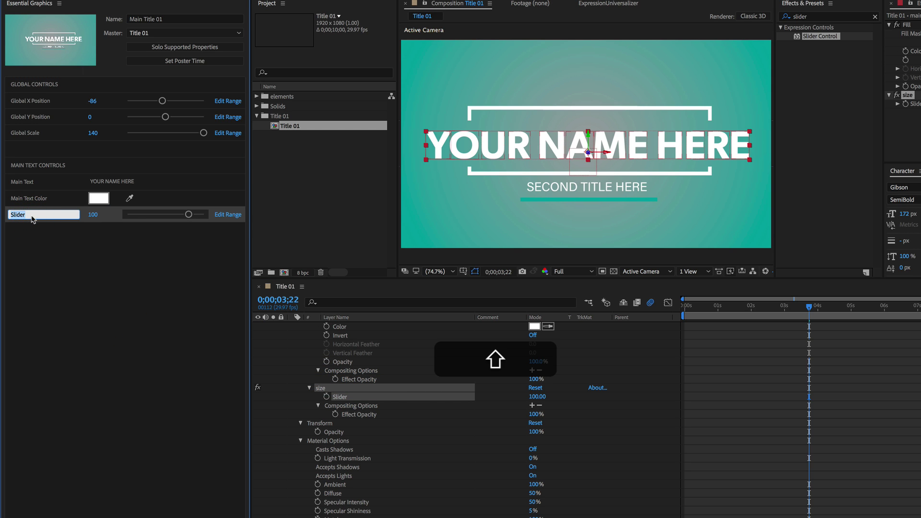
{"action": "type", "text": "Main Text Scale"}
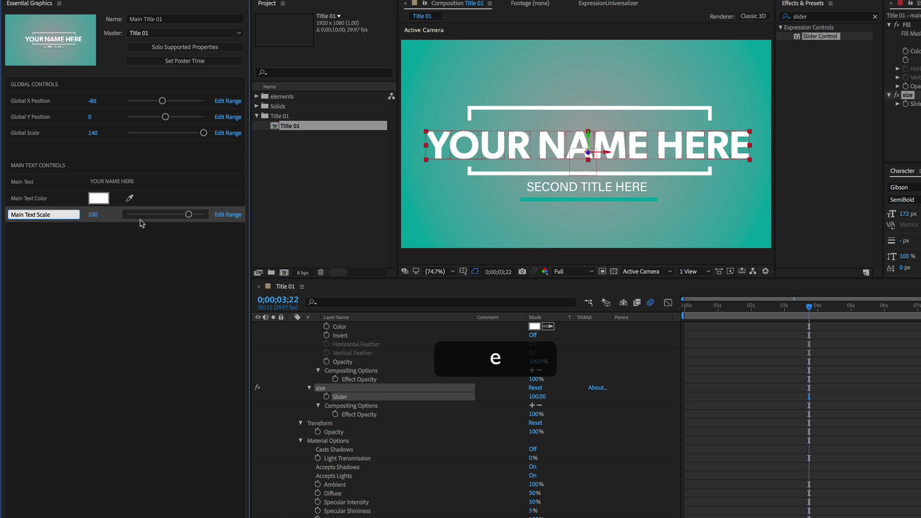
{"action": "left_click", "coordinate": [196, 259]}
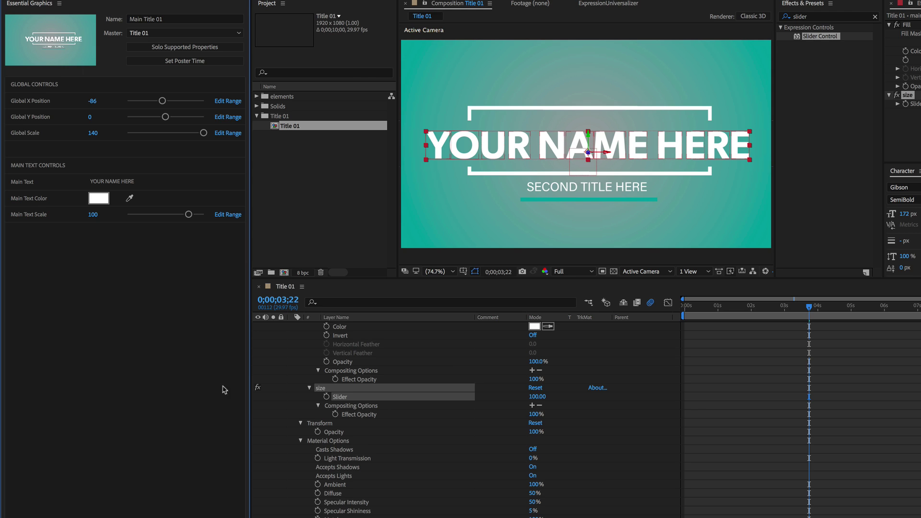
Step: Search the effects and presets for "sepa" and apply the Separate XYZ Position preset to the main title layer
{"action": "scroll", "coordinate": [344, 365], "scroll_direction": "down", "scroll_amount": 5}
{"action": "left_click", "coordinate": [344, 355]}
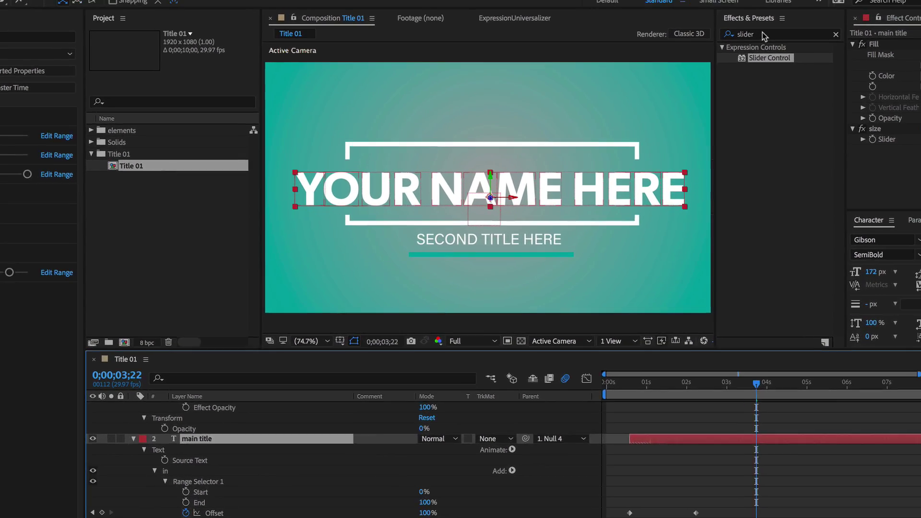
{"action": "left_click", "coordinate": [813, 13]}
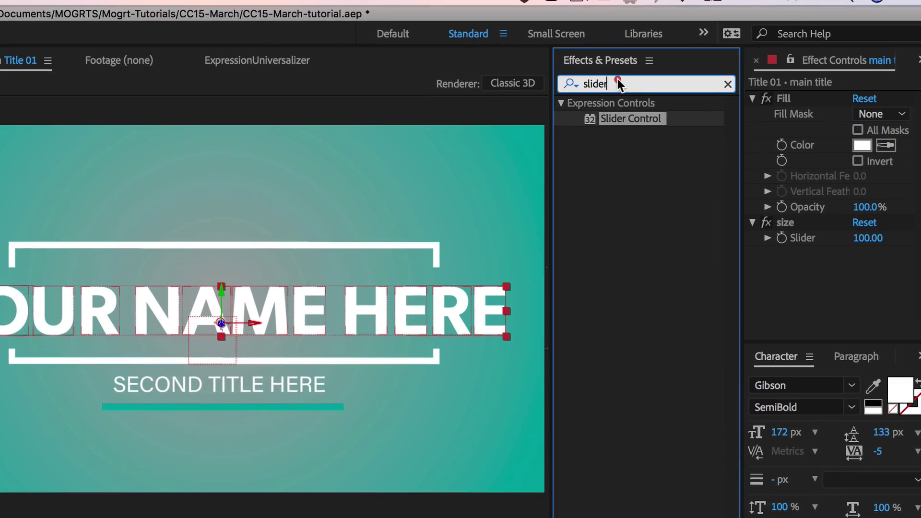
{"action": "key", "text": "BackSpace"}
{"action": "key", "text": "BackSpace"}
{"action": "key", "text": "BackSpace"}
{"action": "key", "text": "BackSpace"}
{"action": "key", "text": "BackSpace"}
{"action": "key", "text": "BackSpace"}
{"action": "type", "text": "s"}
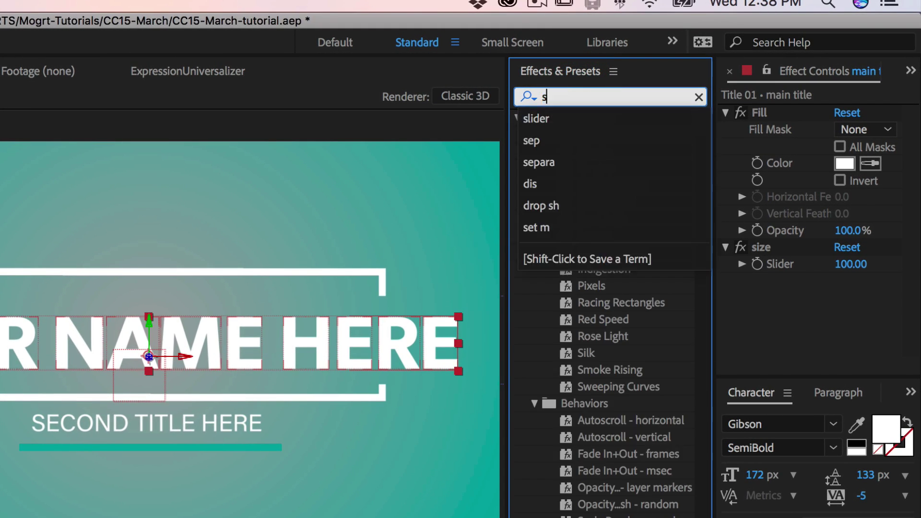
{"action": "type", "text": "epa"}
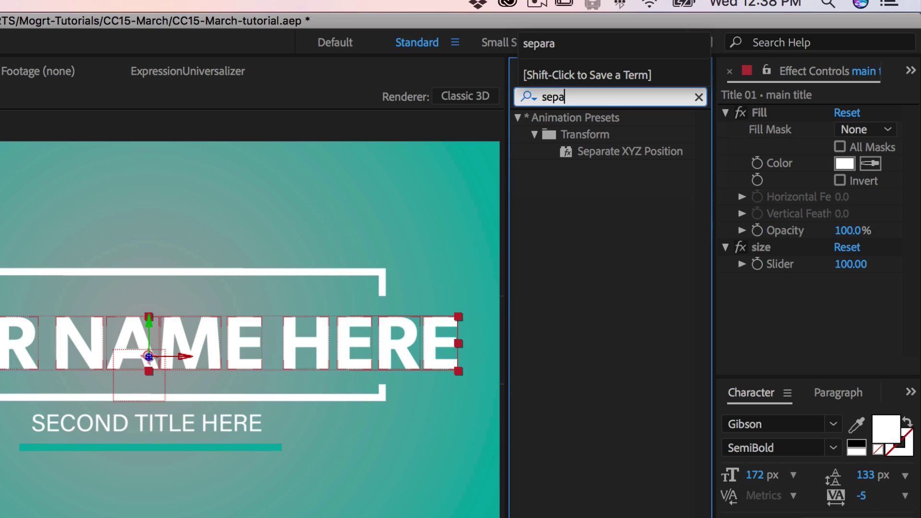
{"action": "left_click", "coordinate": [644, 150]}
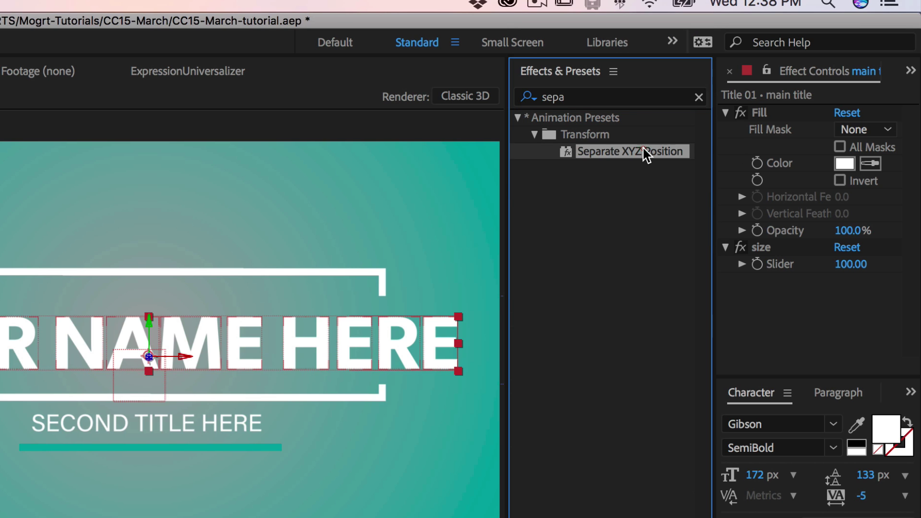
{"action": "double_click", "coordinate": [643, 150]}
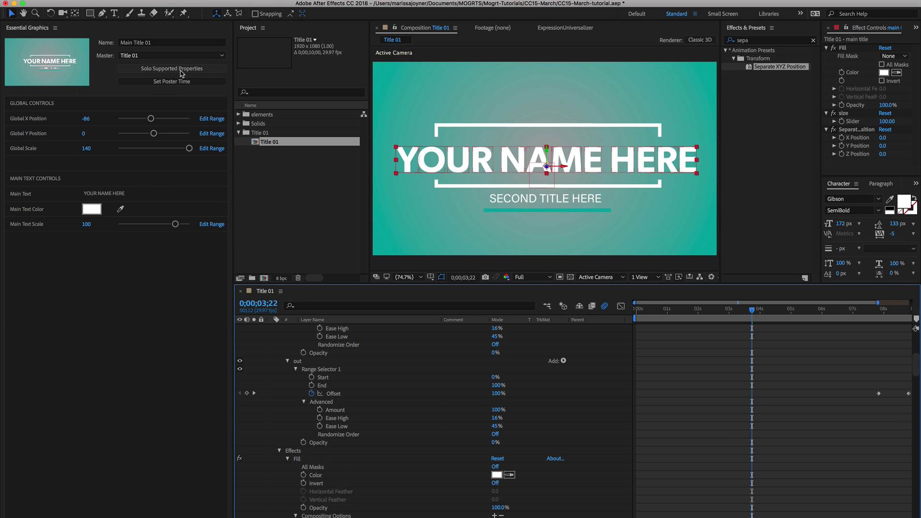
Step: Solo the supported properties again and add the main title's Separate XYZ Position X Position and Y Position to the template
{"action": "left_click", "coordinate": [181, 71]}
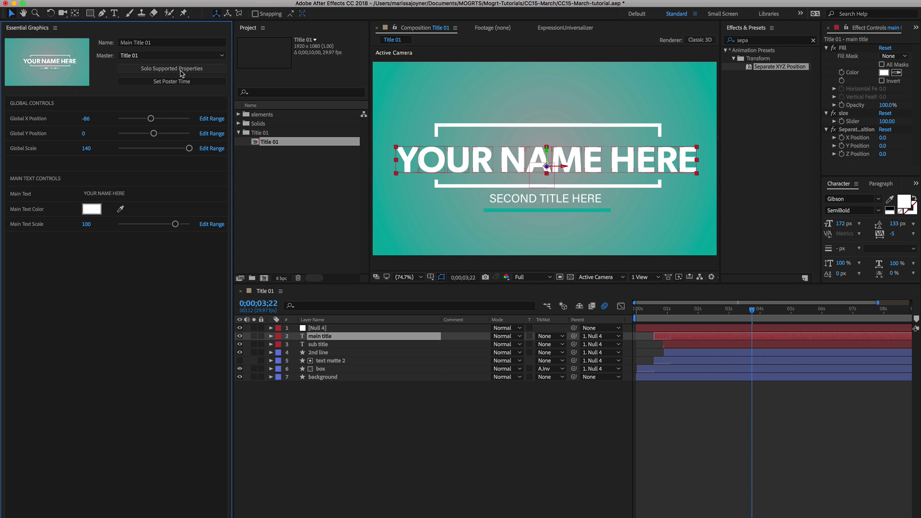
{"action": "left_click", "coordinate": [180, 71]}
{"action": "scroll", "coordinate": [268, 494], "scroll_direction": "down", "scroll_amount": 6}
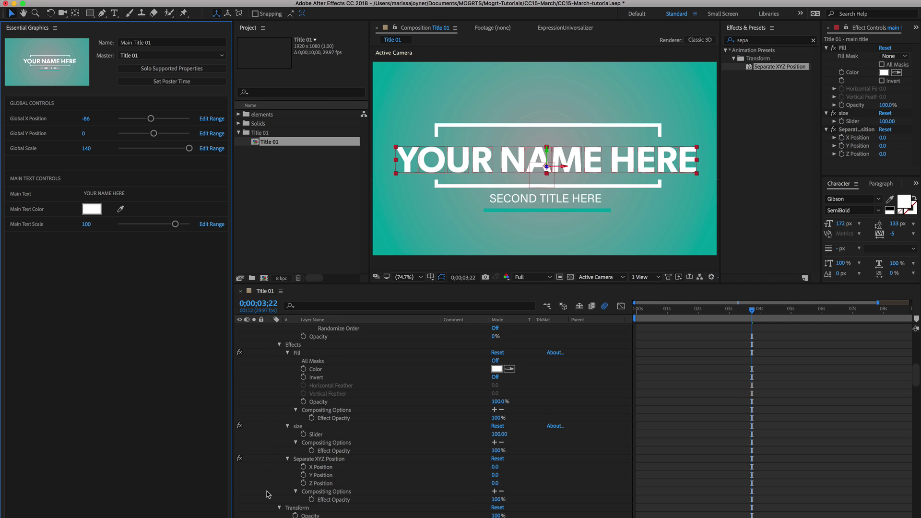
{"action": "scroll", "coordinate": [268, 494], "scroll_direction": "down", "scroll_amount": 3}
{"action": "left_click", "coordinate": [317, 404]}
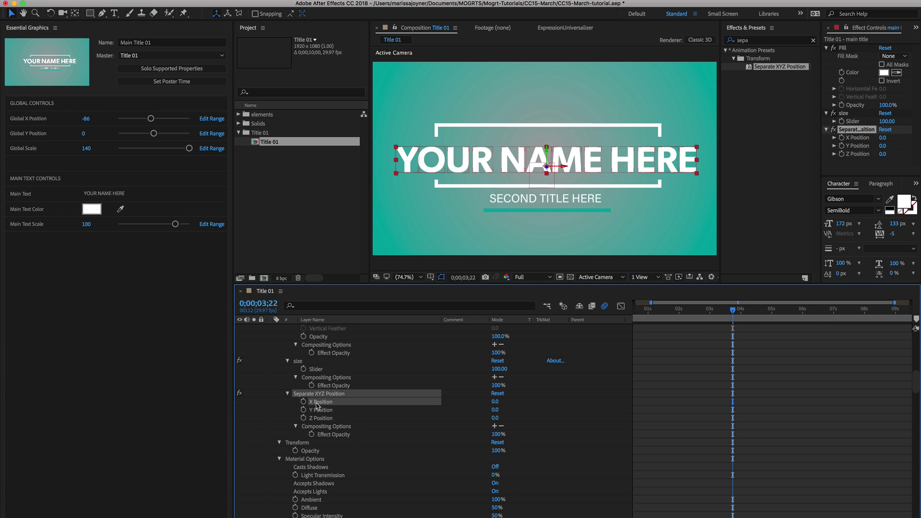
{"action": "left_click_drag", "start_coordinate": [317, 406], "coordinate": [99, 303]}
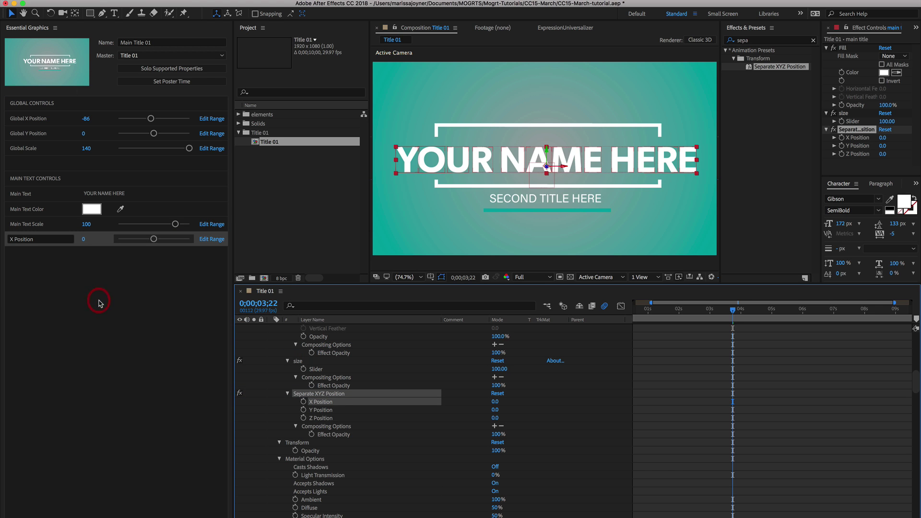
{"action": "left_click", "coordinate": [321, 410]}
{"action": "left_click_drag", "start_coordinate": [320, 410], "coordinate": [68, 288]}
Step: Rename the two new position controls "Main Text X Position" and "Main Text Y Position"
{"action": "left_click", "coordinate": [14, 240]}
{"action": "left_click", "coordinate": [15, 240]}
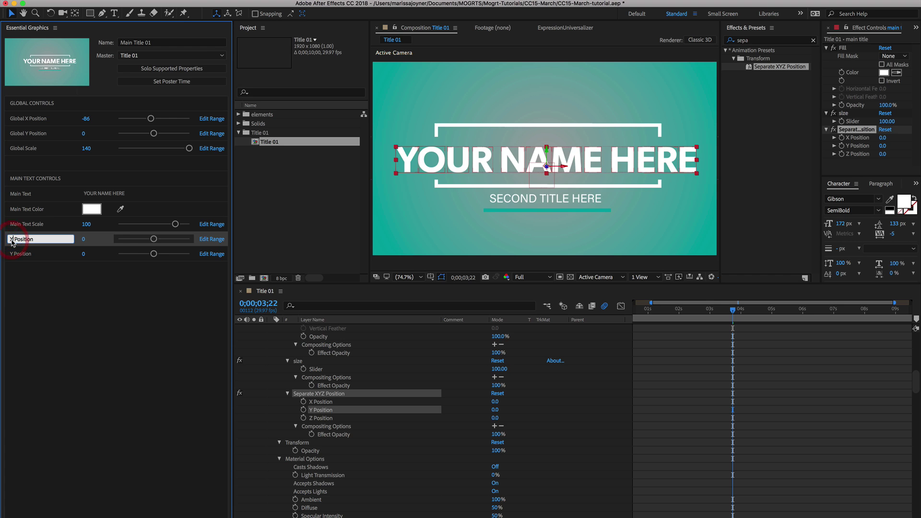
{"action": "key", "text": "Left"}
{"action": "type", "text": "Main Text"}
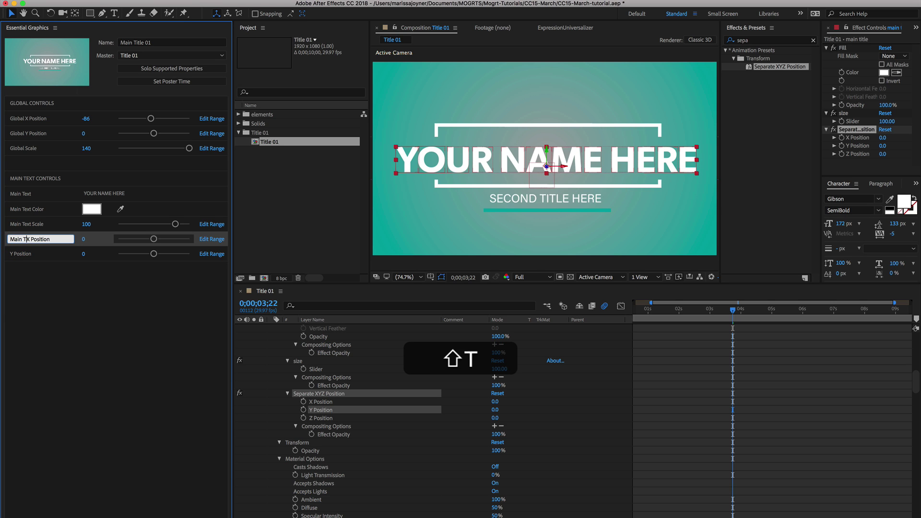
{"action": "left_click", "coordinate": [14, 254]}
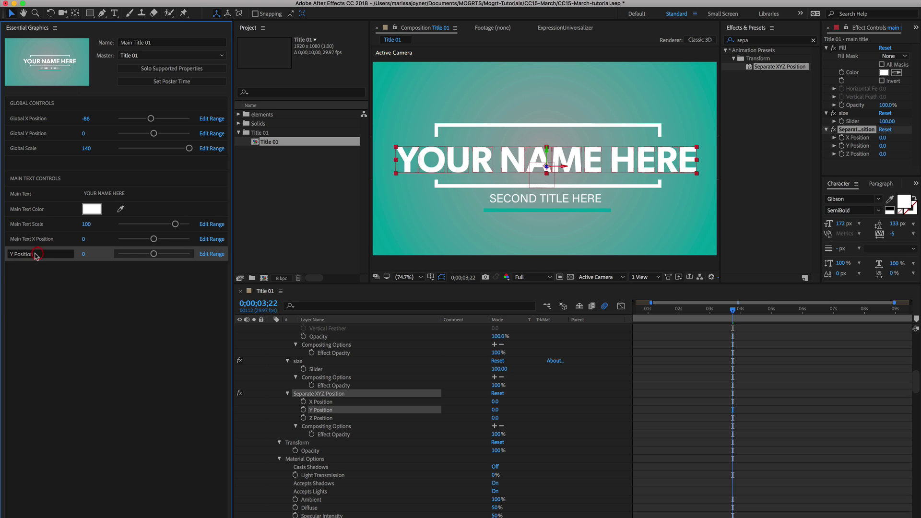
{"action": "left_click", "coordinate": [13, 256]}
{"action": "type", "text": "Main Te"}
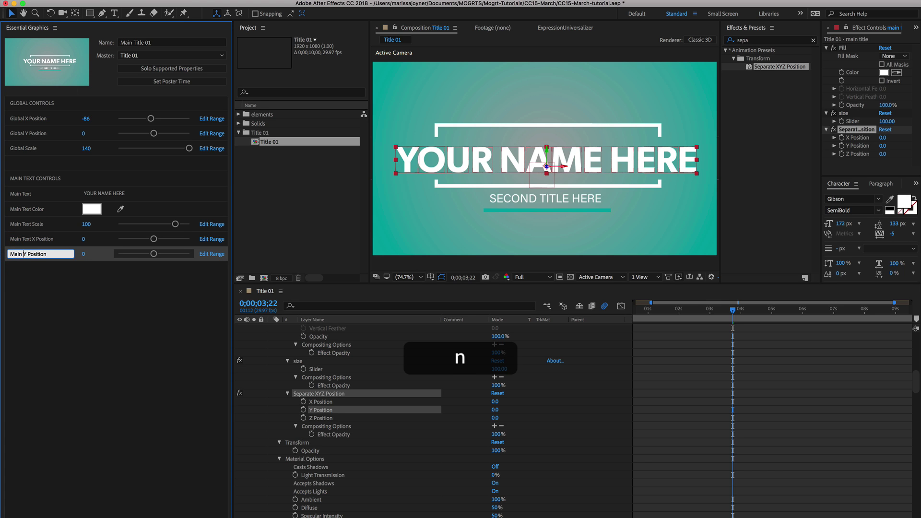
{"action": "type", "text": "xt"}
{"action": "left_click", "coordinate": [36, 288]}
Step: Collapse the main title layer's properties in the timeline and select the sub title layer
{"action": "scroll", "coordinate": [344, 434], "scroll_direction": "up", "scroll_amount": 10}
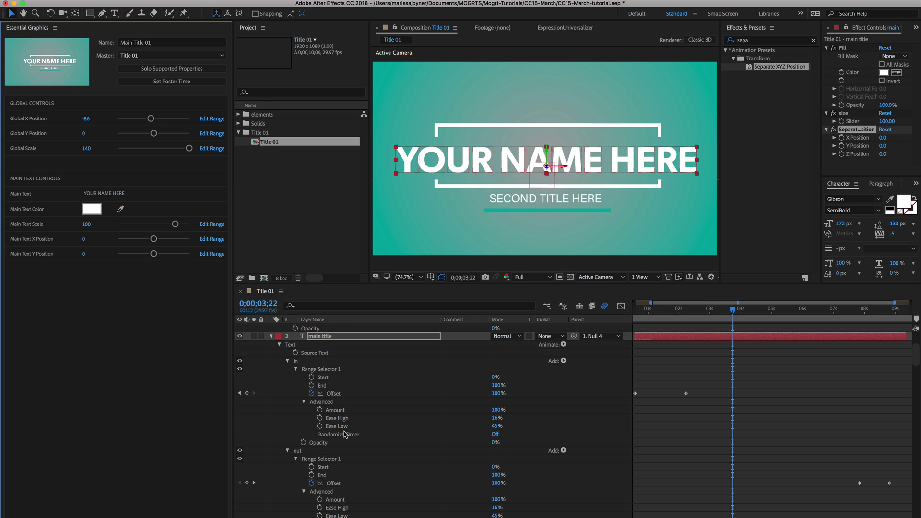
{"action": "left_click", "coordinate": [271, 336]}
{"action": "left_click", "coordinate": [325, 345]}
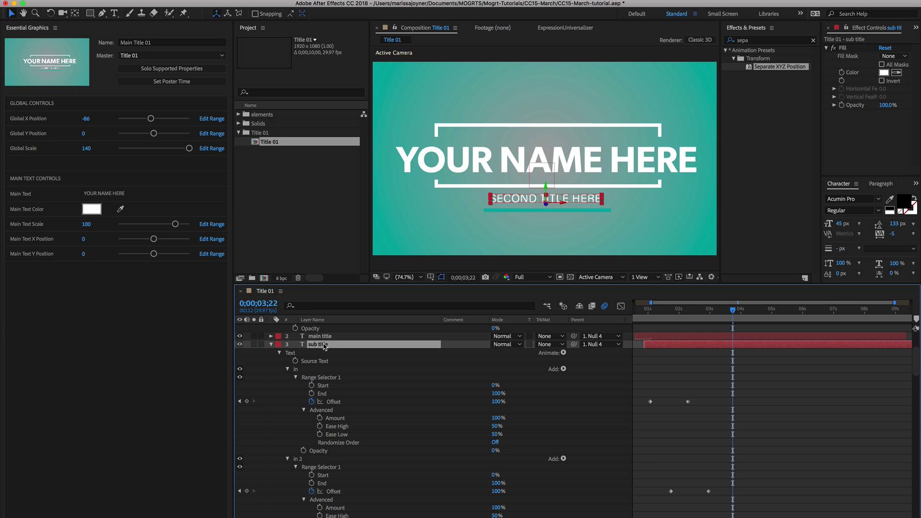
Step: Add a comment below the Main Text Y Position control and clear its name so it acts as a blank spacer
{"action": "left_click", "coordinate": [149, 413]}
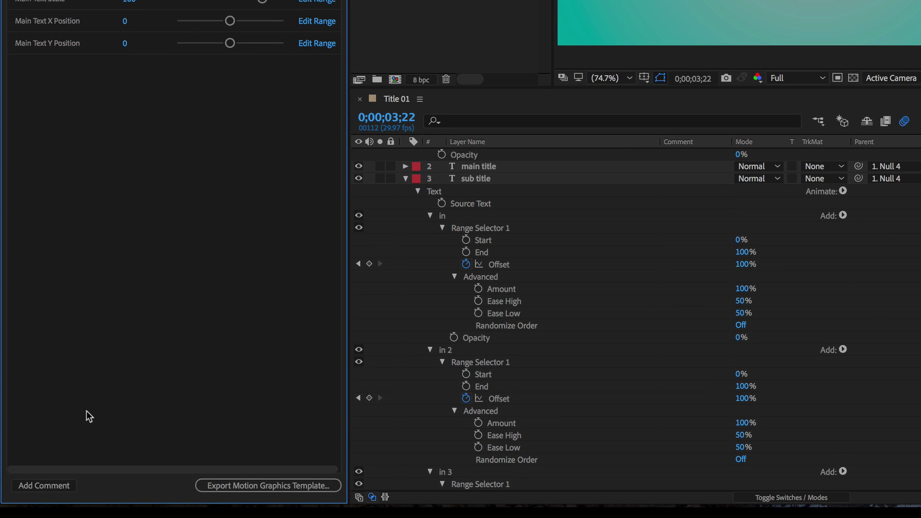
{"action": "left_click", "coordinate": [35, 487]}
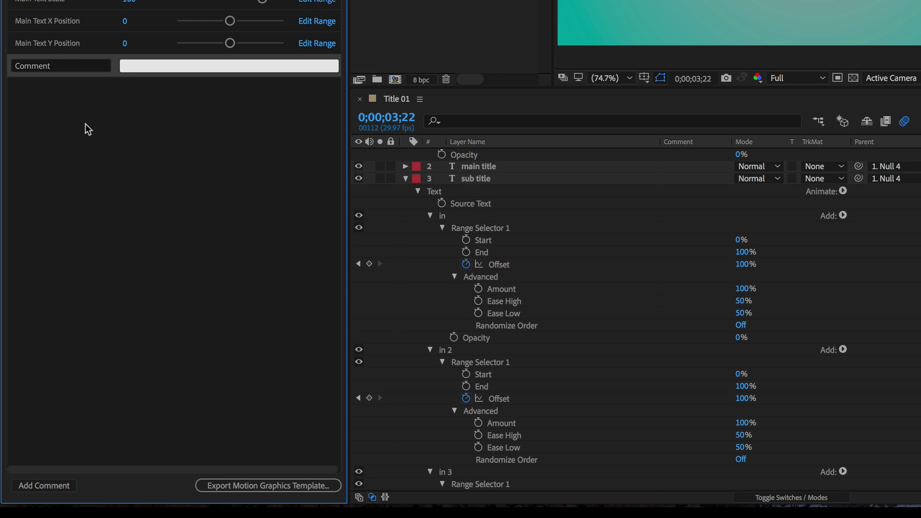
{"action": "left_click", "coordinate": [59, 67]}
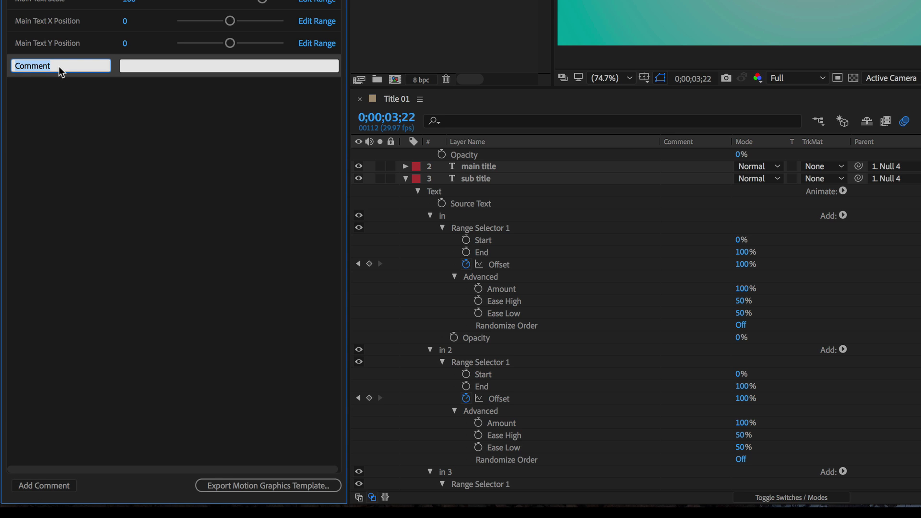
{"action": "key", "text": "BackSpace"}
{"action": "left_click", "coordinate": [97, 121]}
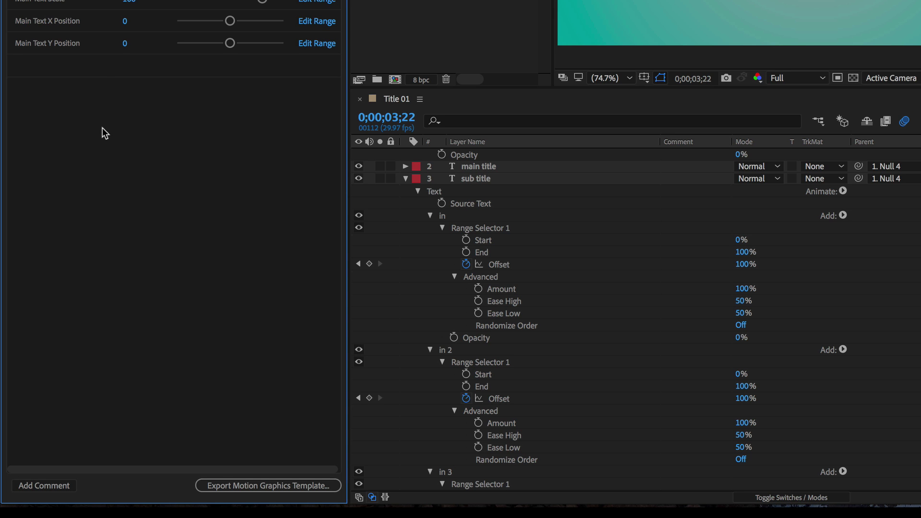
Step: Add another comment below the blank spacer and name it "SUB TEXT CONTROLS"
{"action": "left_click", "coordinate": [50, 487]}
{"action": "left_click", "coordinate": [56, 89]}
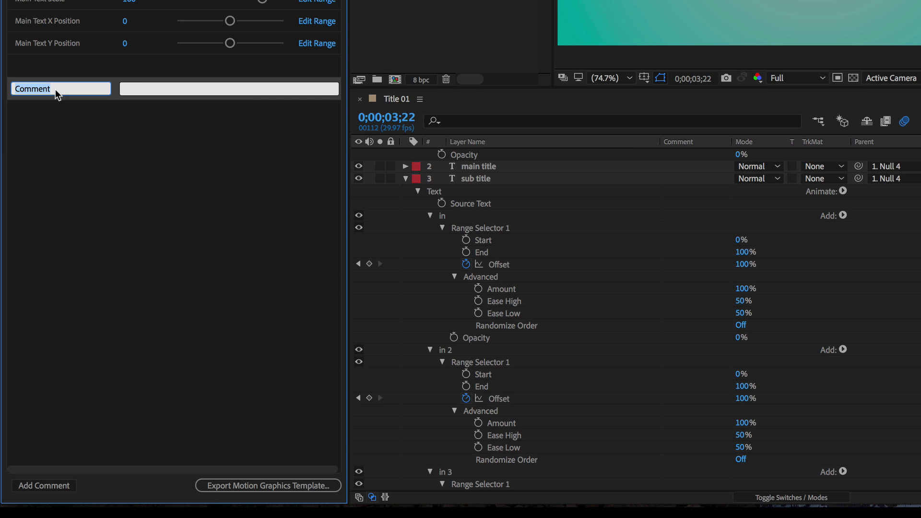
{"action": "type", "text": "SUB TEXT CONTROLS"}
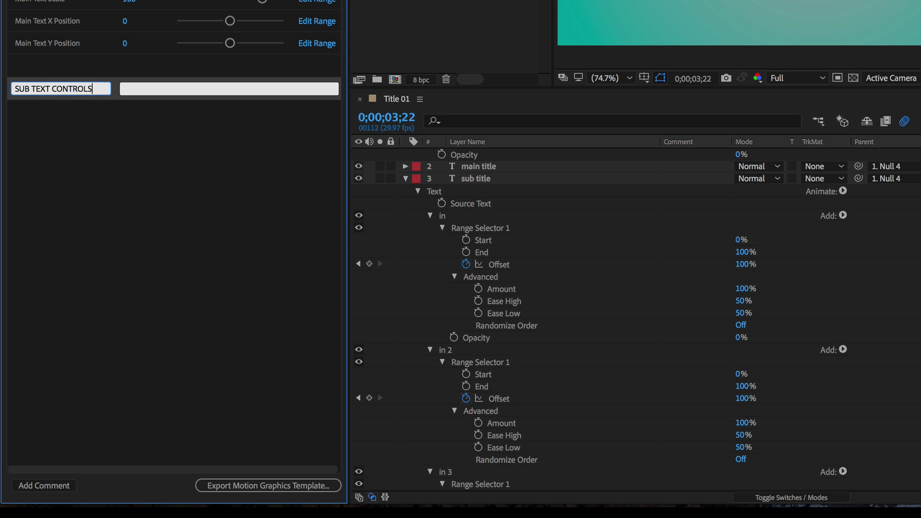
{"action": "key", "text": "Return"}
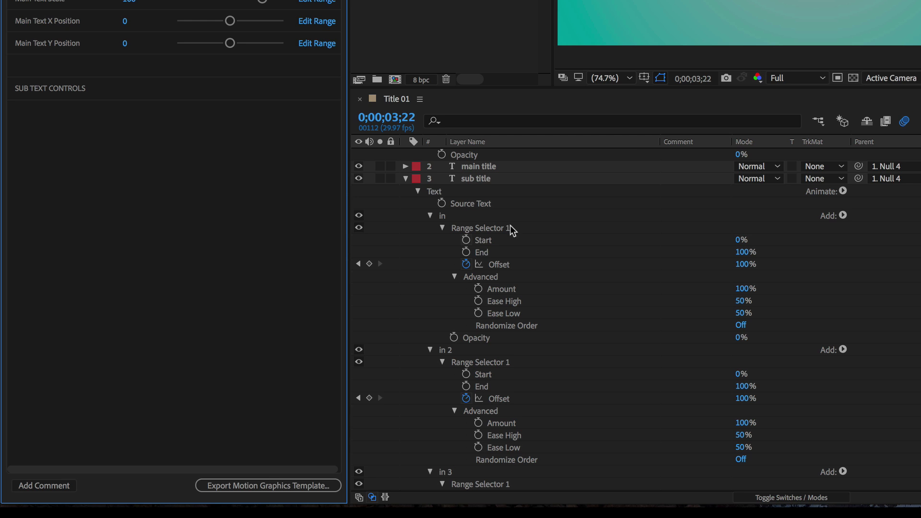
Step: Add the sub title layer's Source Text property to the template and rename the control "Sub Text"
{"action": "left_click", "coordinate": [481, 180]}
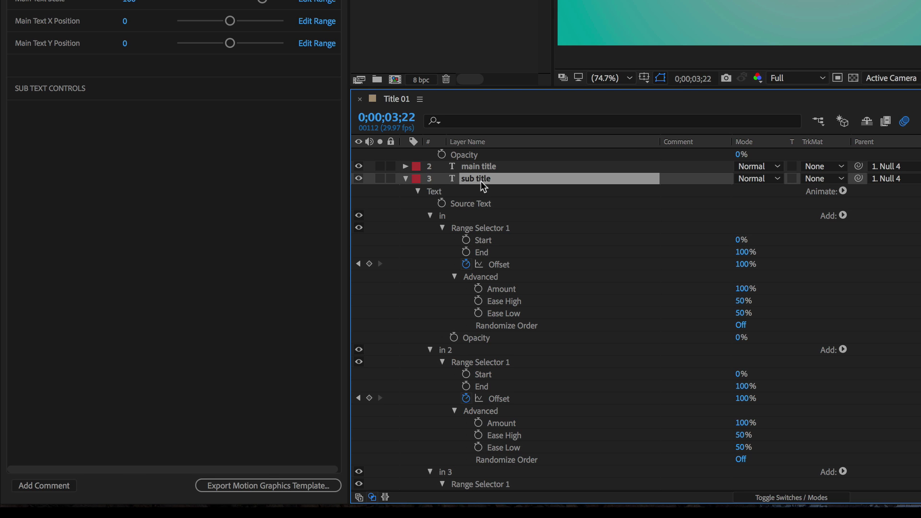
{"action": "left_click", "coordinate": [464, 207]}
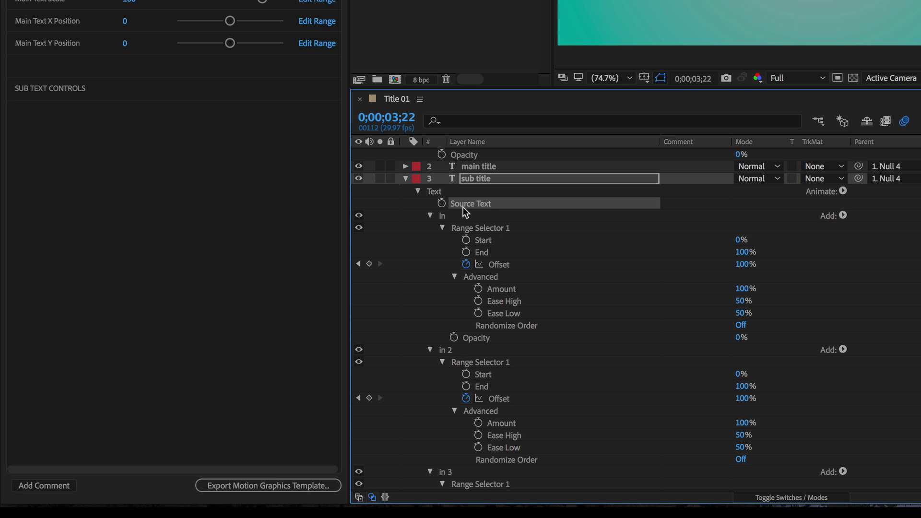
{"action": "left_click_drag", "start_coordinate": [463, 207], "coordinate": [190, 150]}
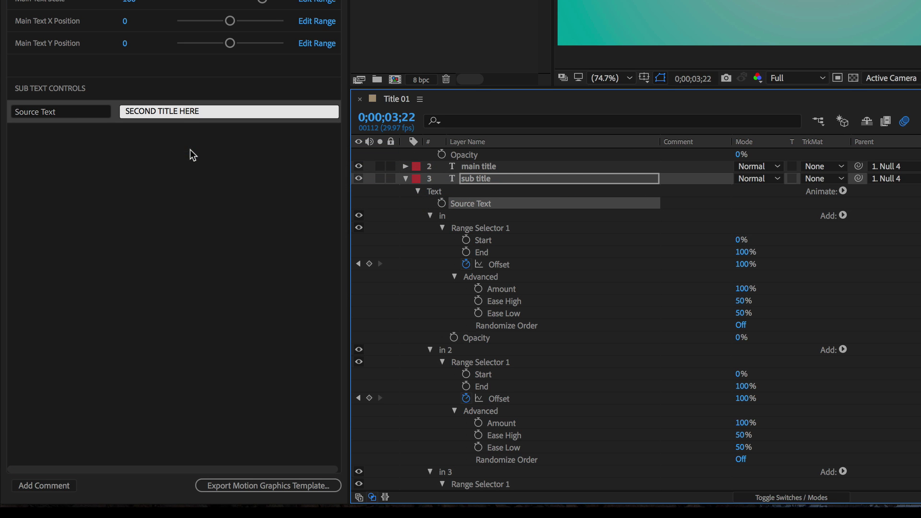
{"action": "triple_click", "coordinate": [73, 111]}
{"action": "type", "text": "Sub Text"}
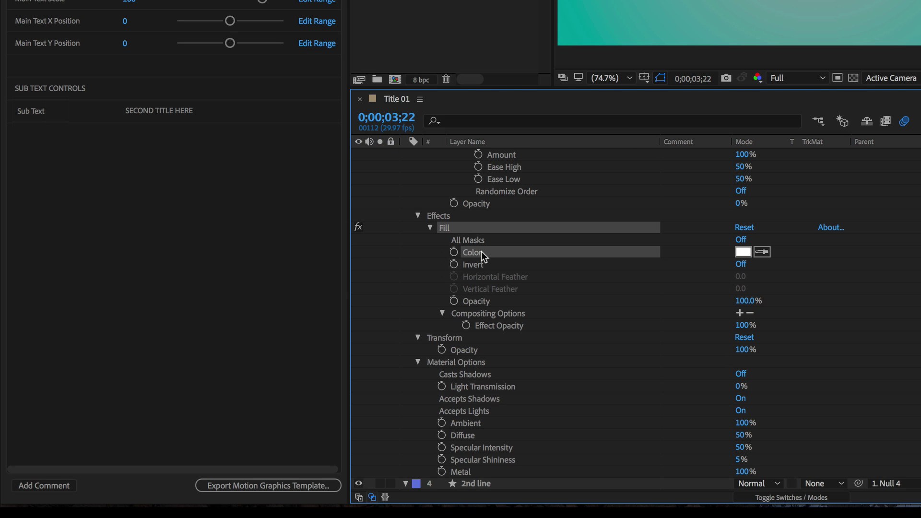
Step: Add the Color property of the sub title's Fill effect to the template and rename the control "Sub Text Color"
{"action": "left_click_drag", "start_coordinate": [475, 252], "coordinate": [201, 167]}
{"action": "left_click", "coordinate": [20, 136]}
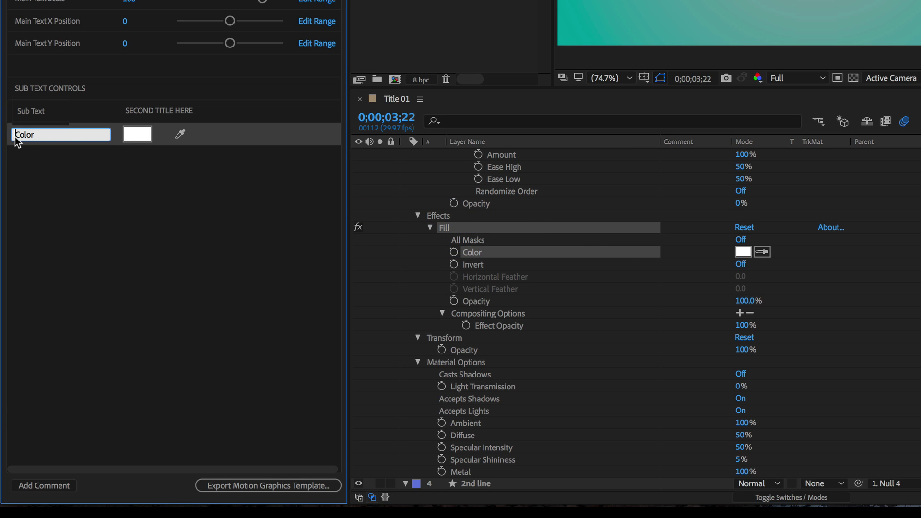
{"action": "type", "text": "Sub Text"}
{"action": "left_click", "coordinate": [19, 183]}
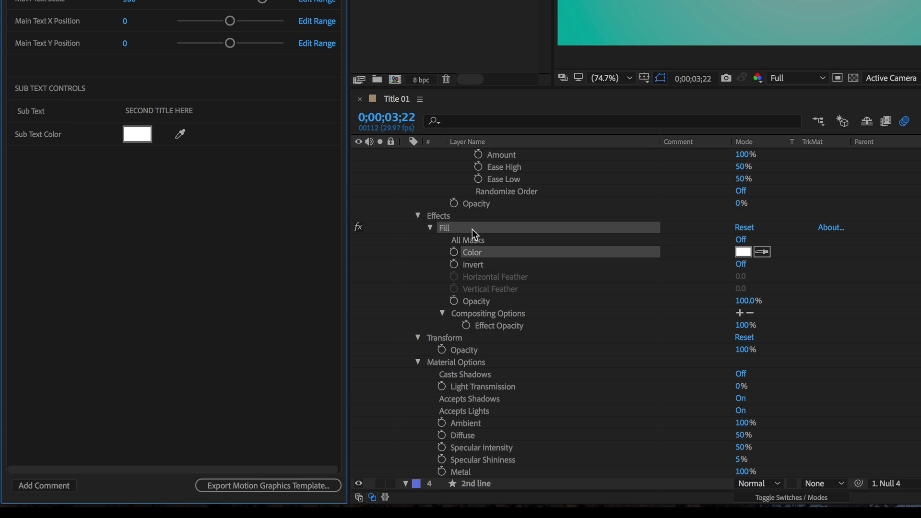
{"action": "scroll", "coordinate": [517, 336], "scroll_direction": "up", "scroll_amount": 10}
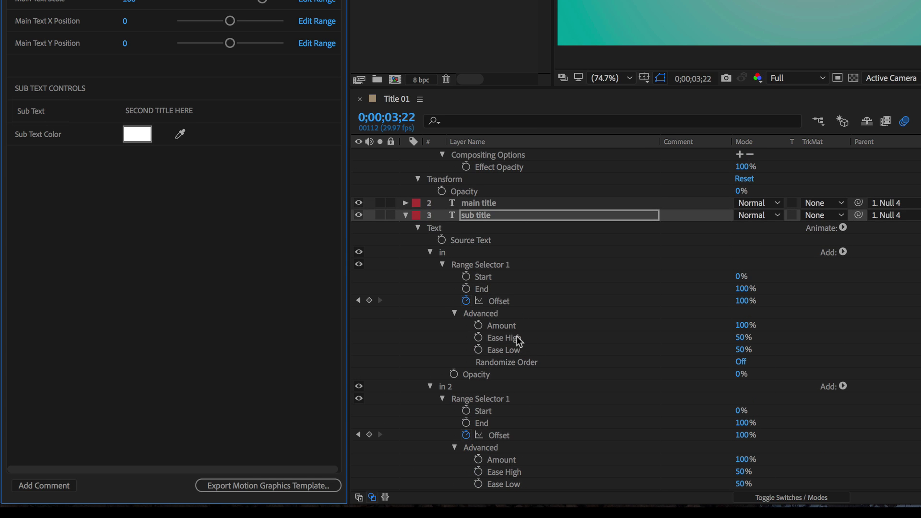
Step: Apply the Separate XYZ Position preset to the sub title layer
{"action": "left_click", "coordinate": [472, 215]}
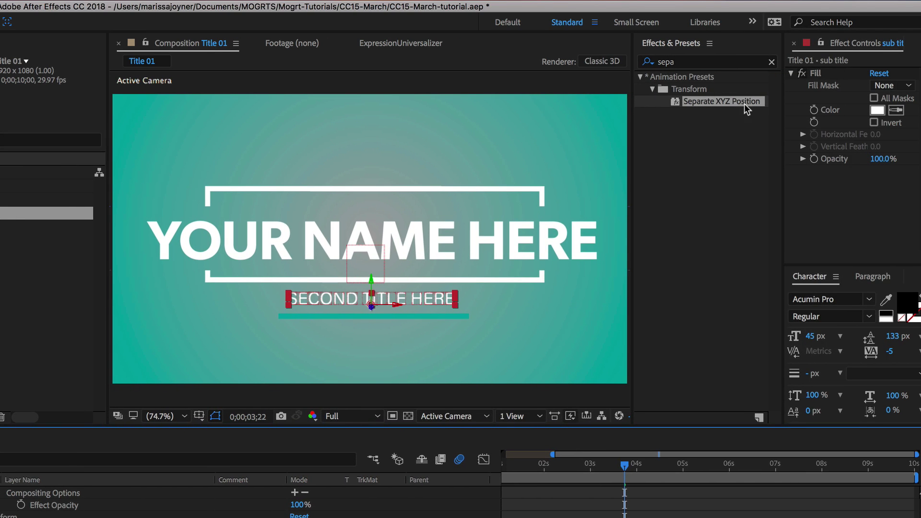
{"action": "double_click", "coordinate": [692, 101]}
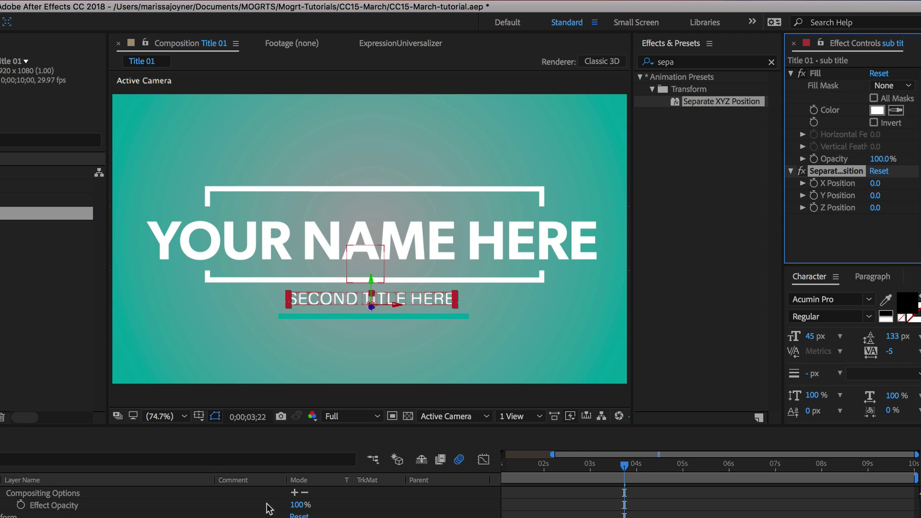
{"action": "left_click", "coordinate": [268, 515]}
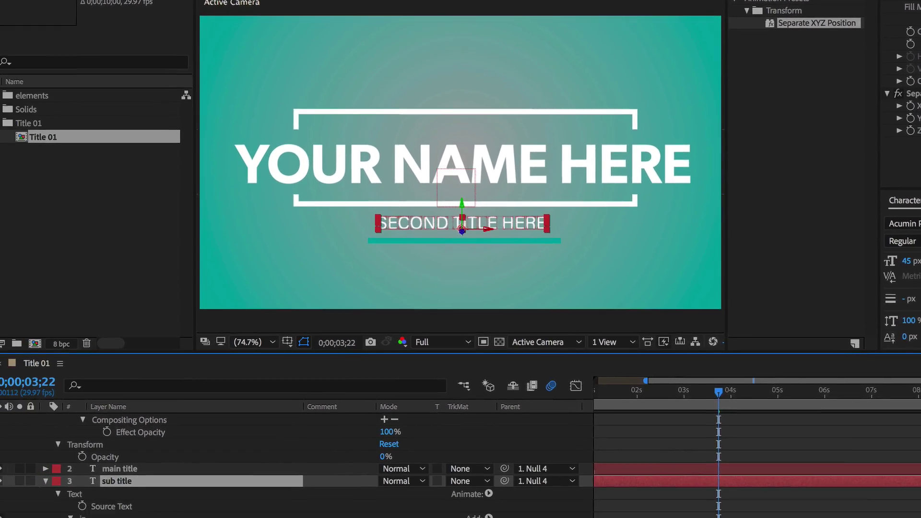
Step: Add the X Position of the sub title's Separate XYZ Position effect to the template and rename the control "Sub Text X Position"
{"action": "scroll", "coordinate": [300, 454], "scroll_direction": "down", "scroll_amount": 15}
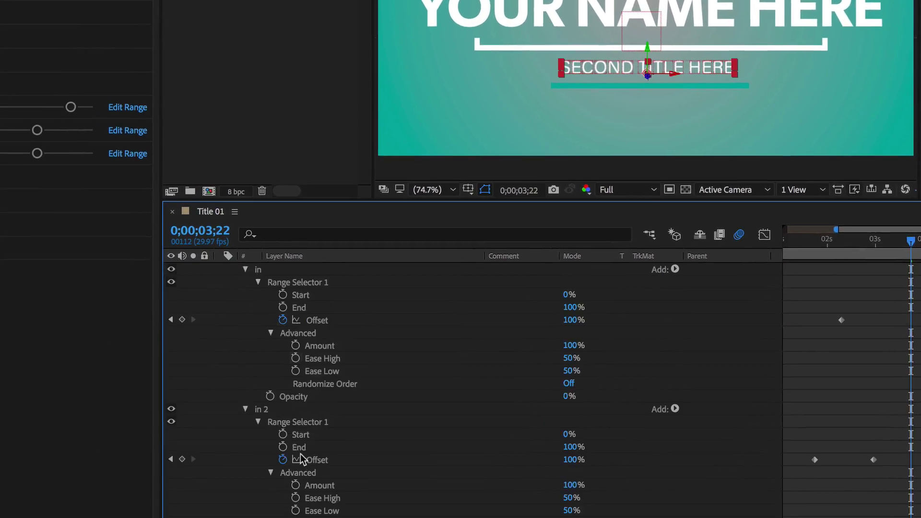
{"action": "scroll", "coordinate": [456, 326], "scroll_direction": "down", "scroll_amount": 2}
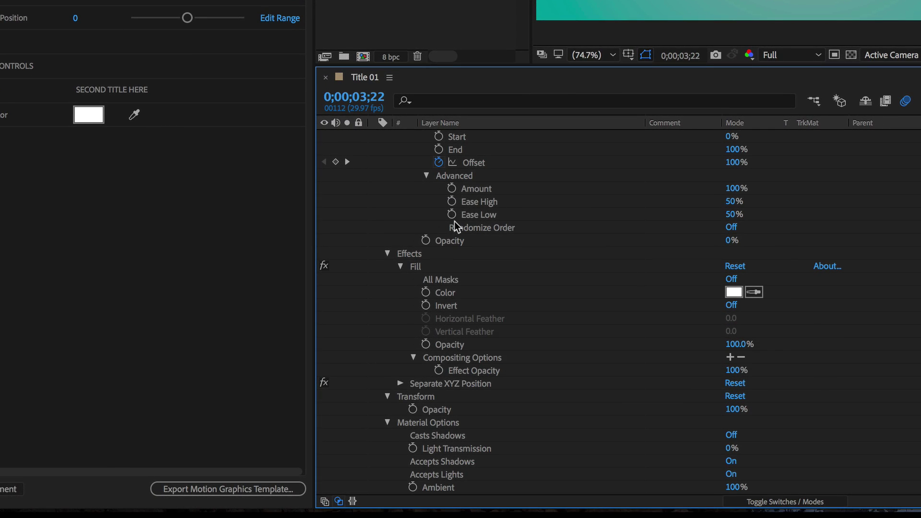
{"action": "left_click", "coordinate": [400, 384]}
{"action": "scroll", "coordinate": [473, 379], "scroll_direction": "down", "scroll_amount": 5}
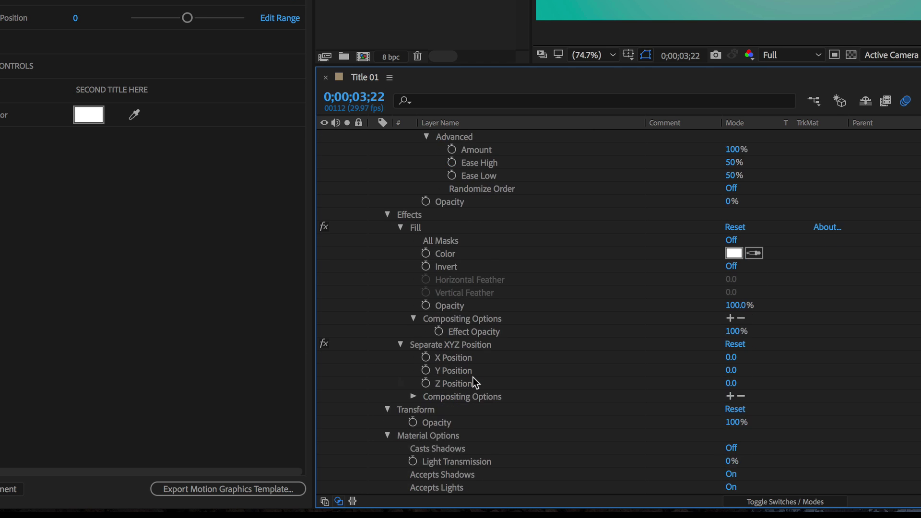
{"action": "left_click_drag", "start_coordinate": [422, 226], "coordinate": [128, 149]}
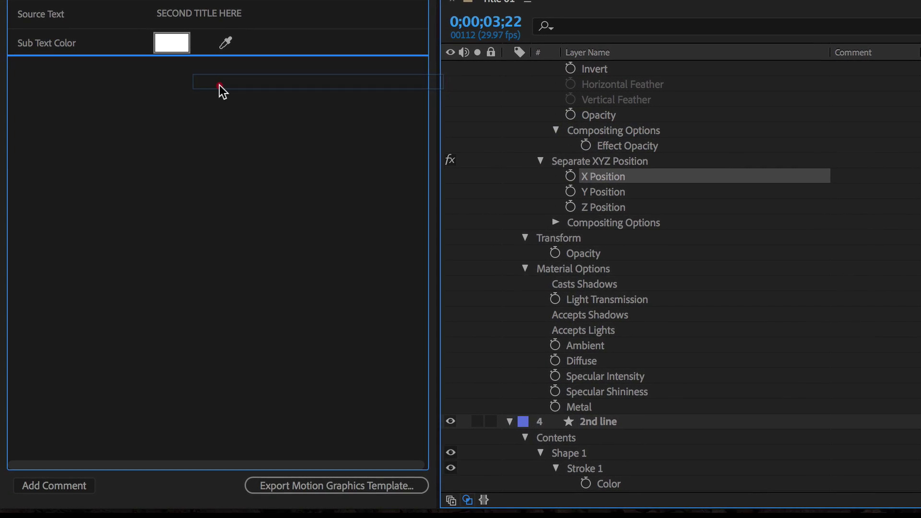
{"action": "left_click_drag", "start_coordinate": [220, 84], "coordinate": [220, 84]}
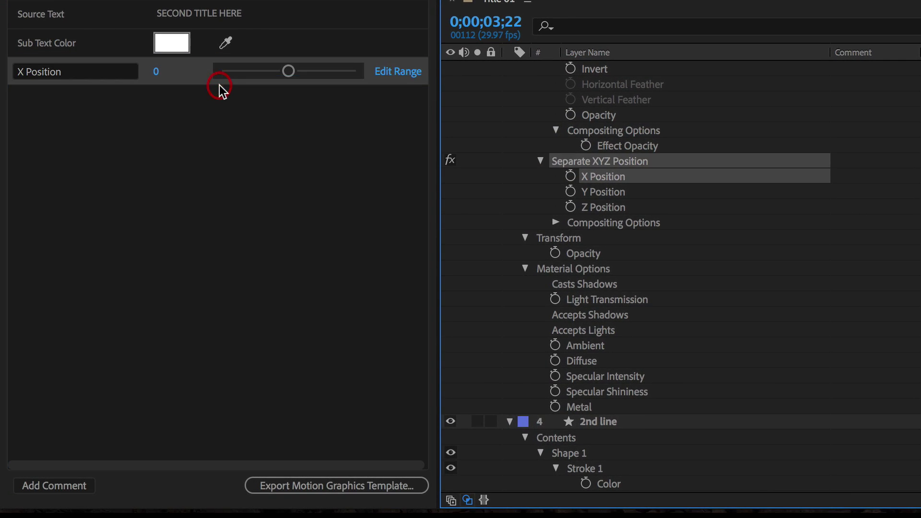
{"action": "left_click", "coordinate": [20, 72]}
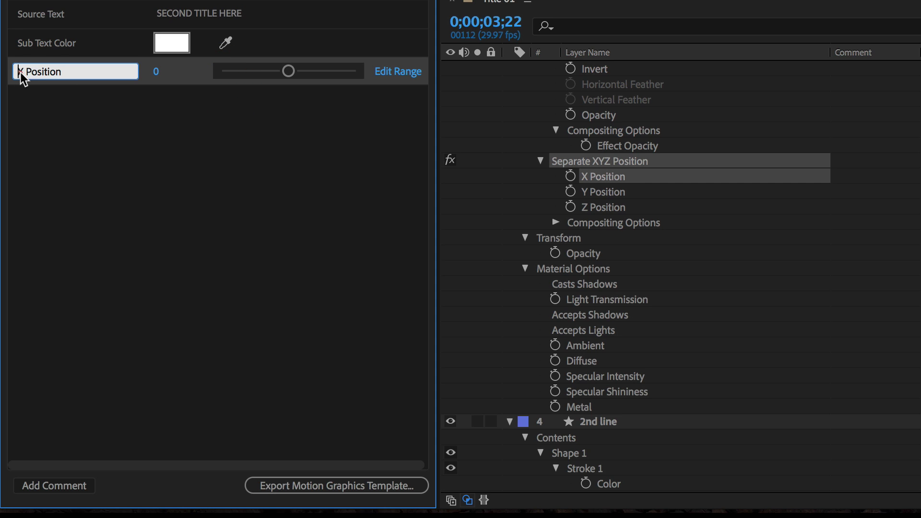
{"action": "type", "text": "Sub Text"}
Step: Add the Y Position of the sub title's Separate XYZ Position effect to the template and rename the control "Sub Text Y Position"
{"action": "left_click_drag", "start_coordinate": [597, 195], "coordinate": [214, 124]}
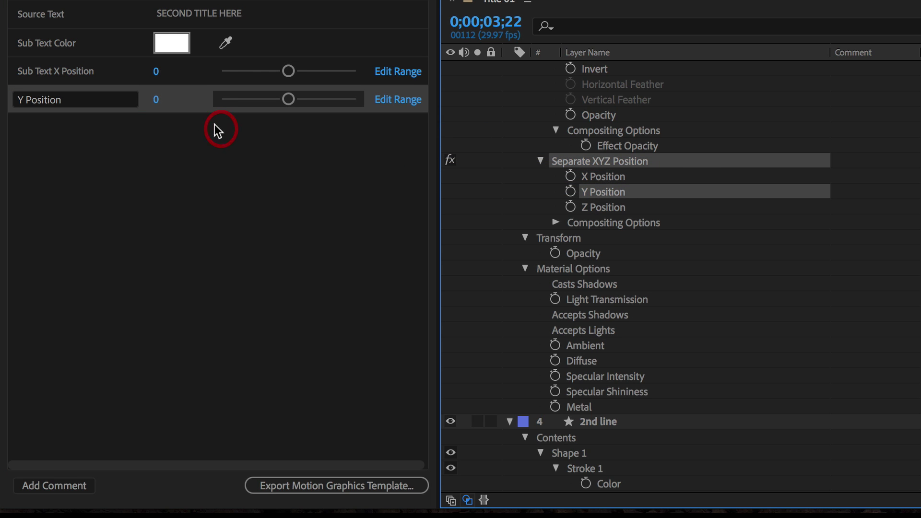
{"action": "left_click", "coordinate": [19, 101]}
{"action": "type", "text": "Sub Text"}
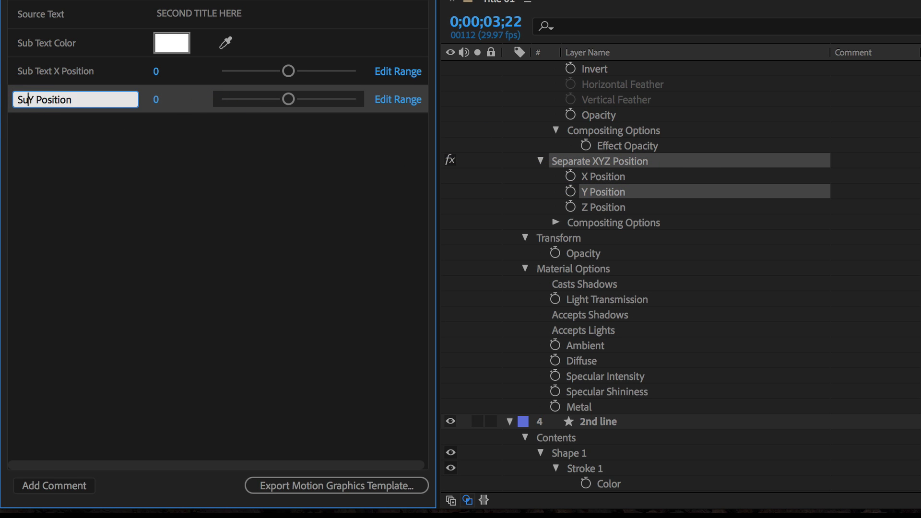
{"action": "left_click", "coordinate": [200, 224]}
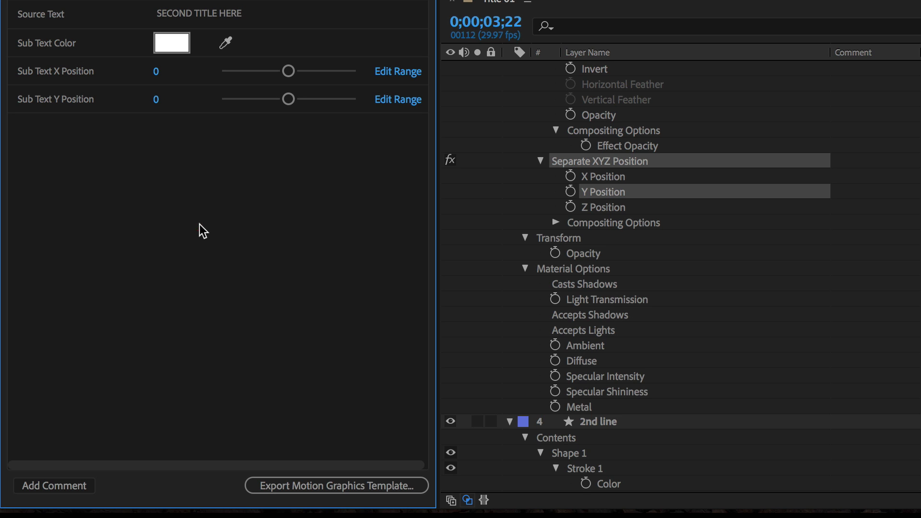
Step: Find the Slider Control effect by searching for "slider" and apply it to the sub title layer
{"action": "scroll", "coordinate": [738, 197], "scroll_direction": "up", "scroll_amount": 20}
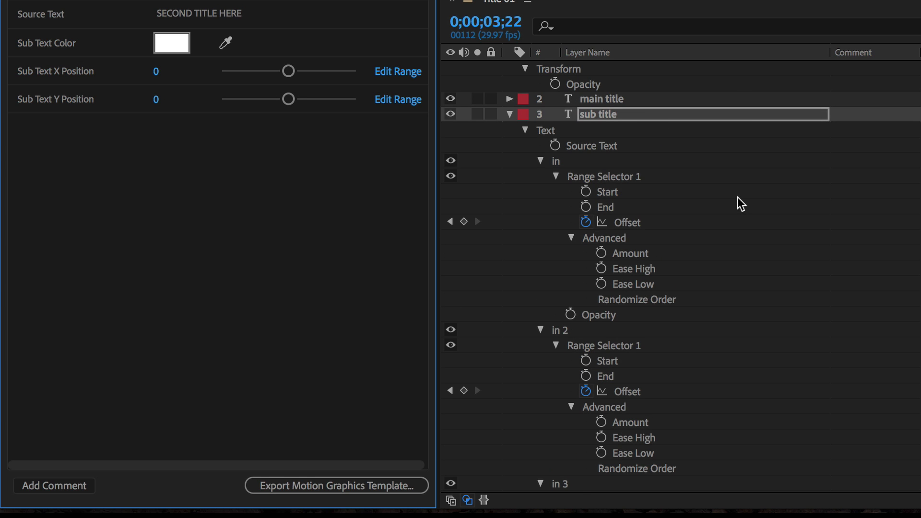
{"action": "left_click", "coordinate": [605, 117]}
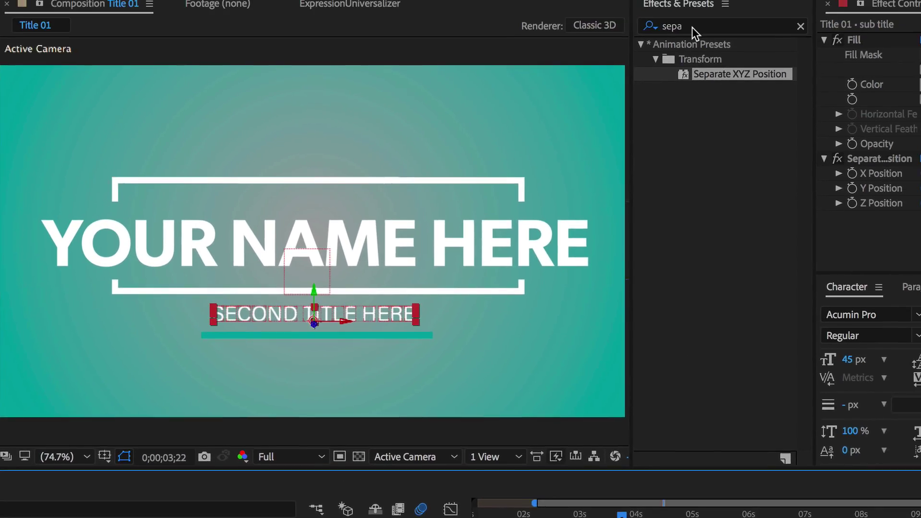
{"action": "left_click", "coordinate": [692, 28]}
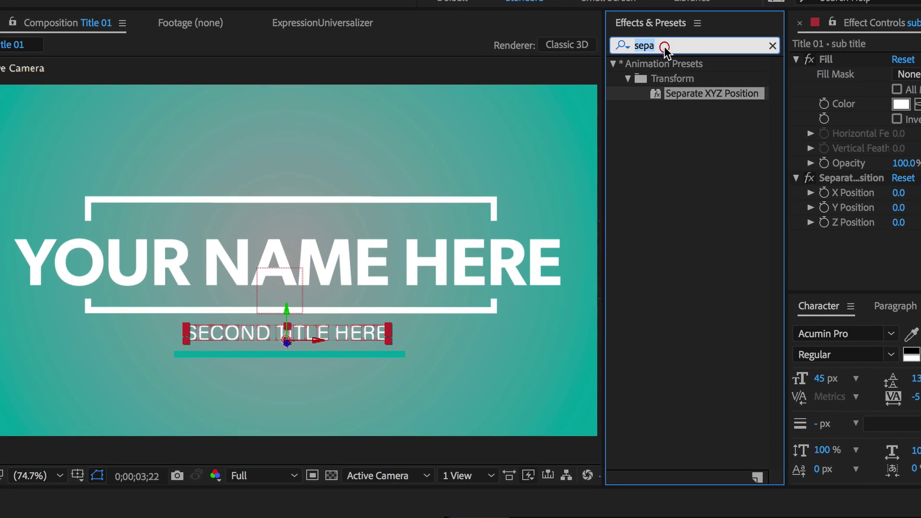
{"action": "type", "text": "slider"}
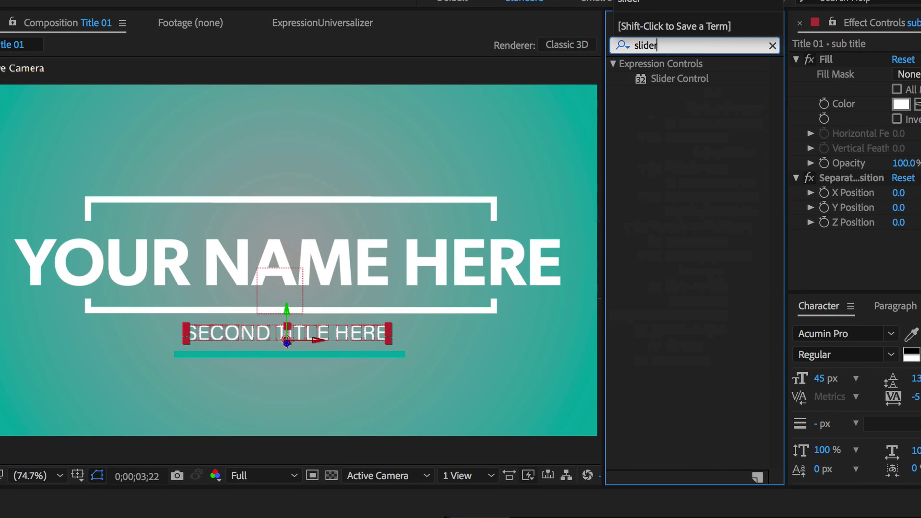
{"action": "double_click", "coordinate": [697, 78]}
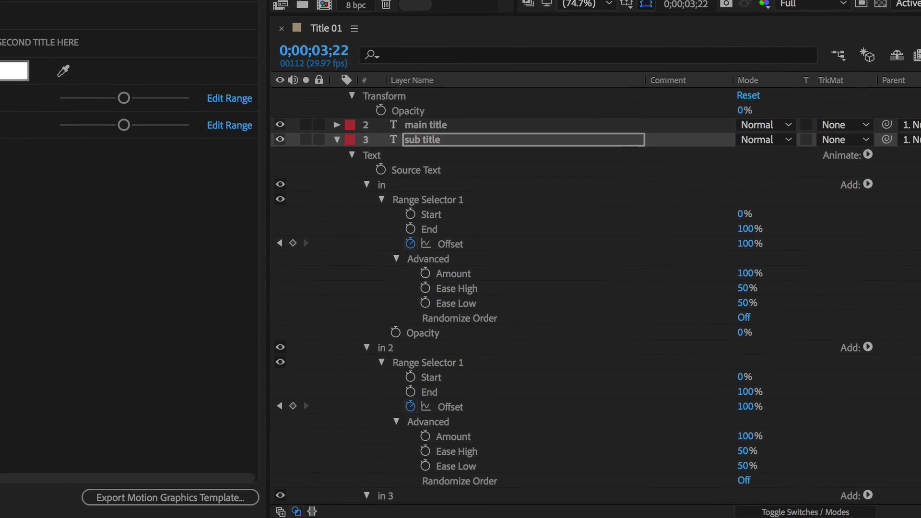
Step: Reveal the sub title's effects and Scale, and link Scale to the Slider Control's Slider property with an expression
{"action": "left_click", "coordinate": [363, 117]}
{"action": "left_click", "coordinate": [363, 118]}
{"action": "scroll", "coordinate": [383, 134], "scroll_direction": "down", "scroll_amount": 1}
{"action": "key", "text": "e"}
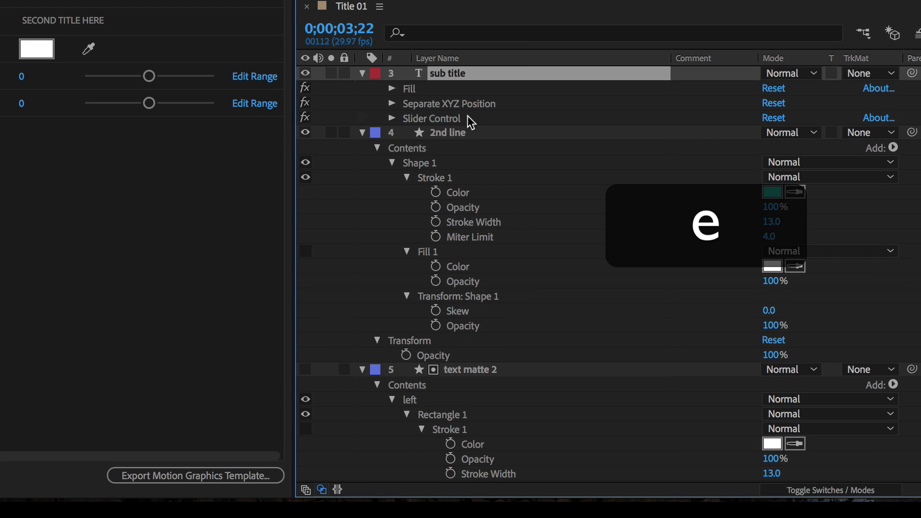
{"action": "left_click", "coordinate": [390, 120]}
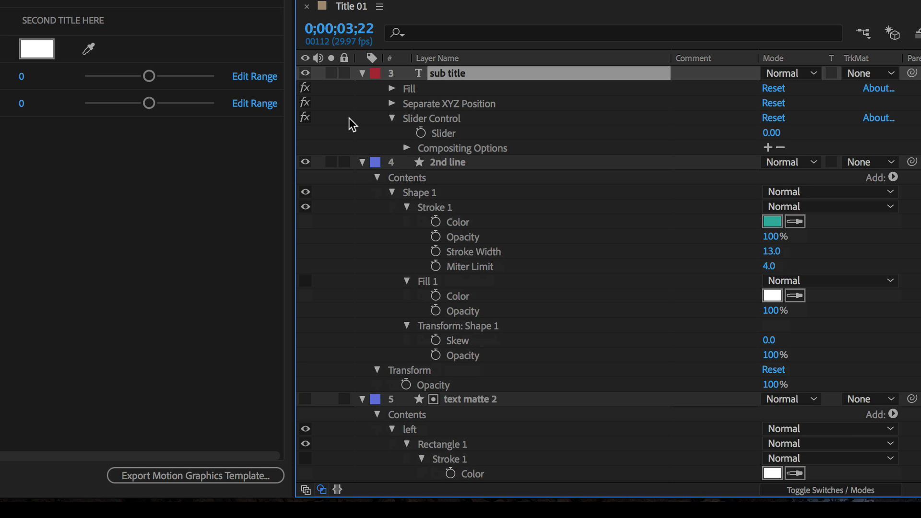
{"action": "key", "text": "shift"}
{"action": "key", "text": "shift+s"}
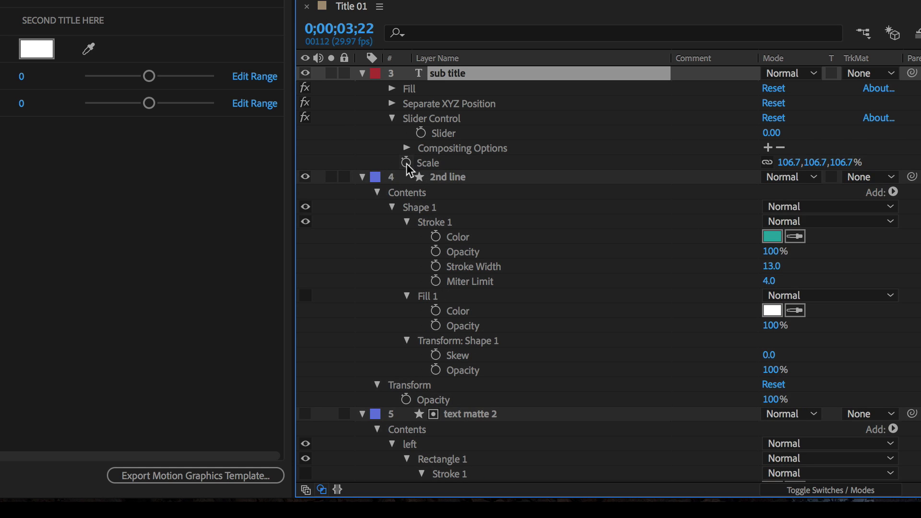
{"action": "key", "text": "alt"}
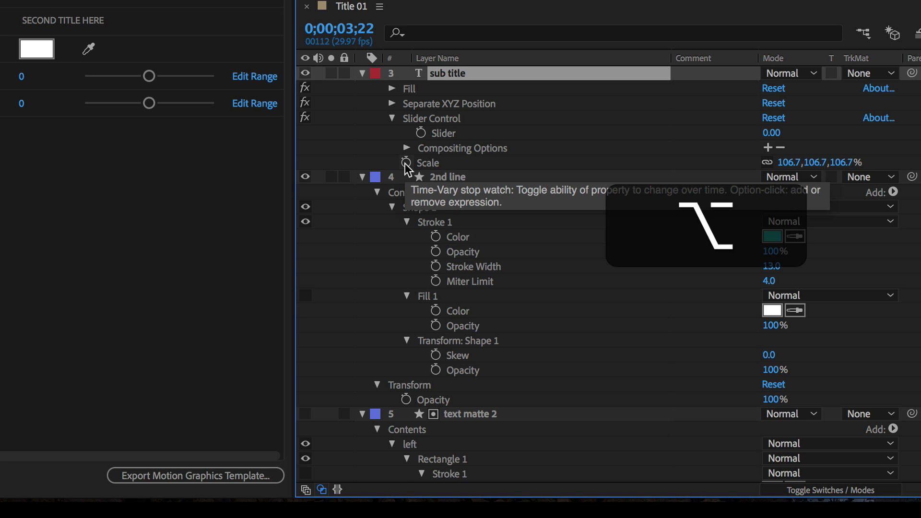
{"action": "left_click", "coordinate": [406, 163], "text": "alt"}
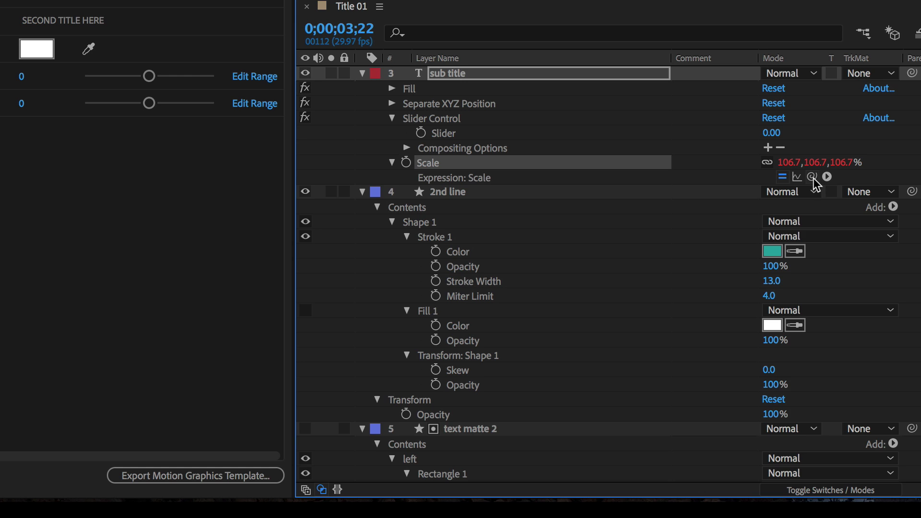
{"action": "left_click_drag", "start_coordinate": [812, 176], "coordinate": [473, 130]}
Step: Set the sub title's Slider Control value to 100
{"action": "left_click", "coordinate": [364, 134]}
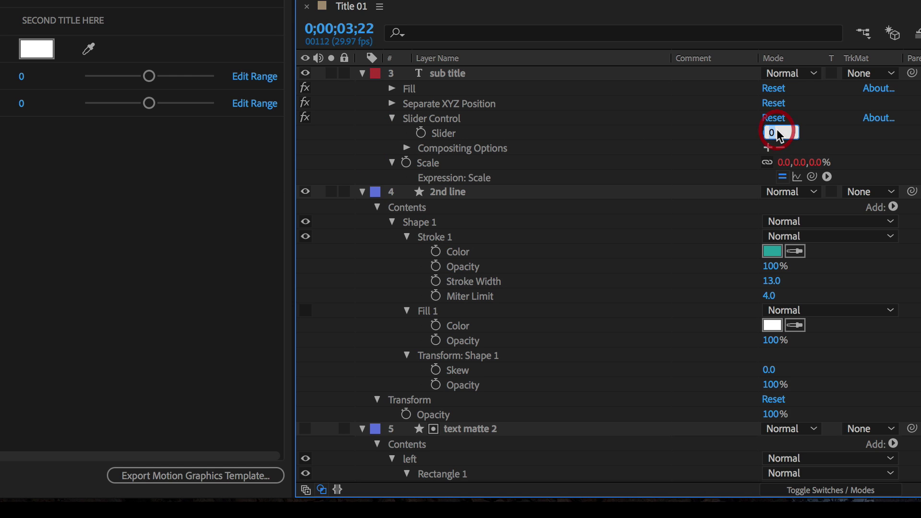
{"action": "type", "text": "100"}
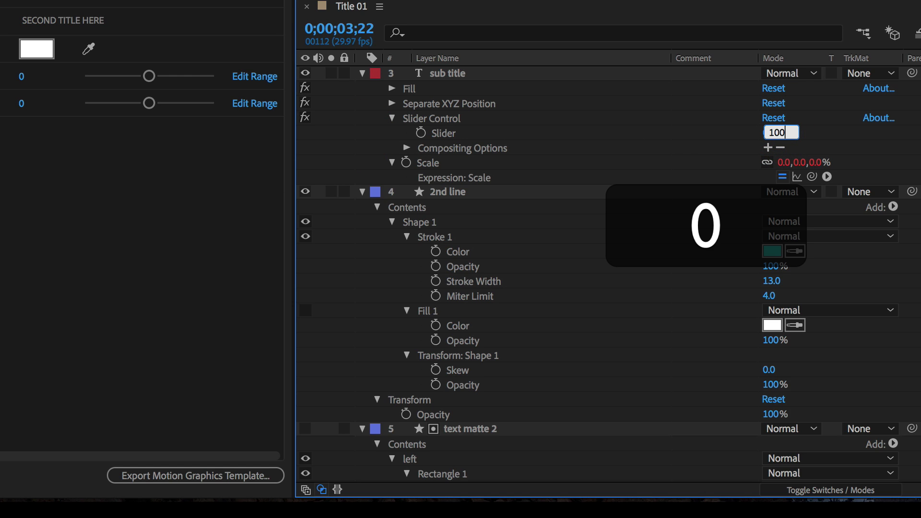
{"action": "left_click", "coordinate": [320, 158]}
Step: Add the sub title's Slider property to the template and rename the control "Sub Text Scale"
{"action": "left_click", "coordinate": [415, 135]}
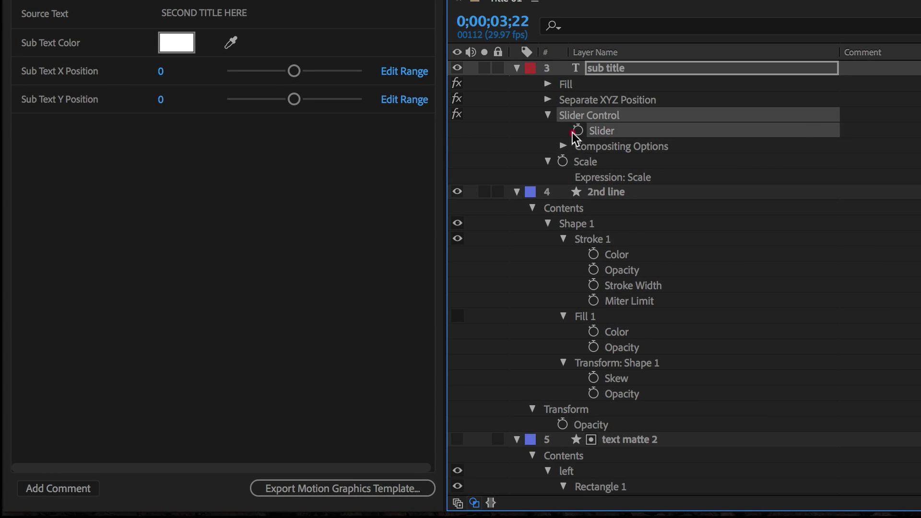
{"action": "left_click_drag", "start_coordinate": [572, 132], "coordinate": [235, 130]}
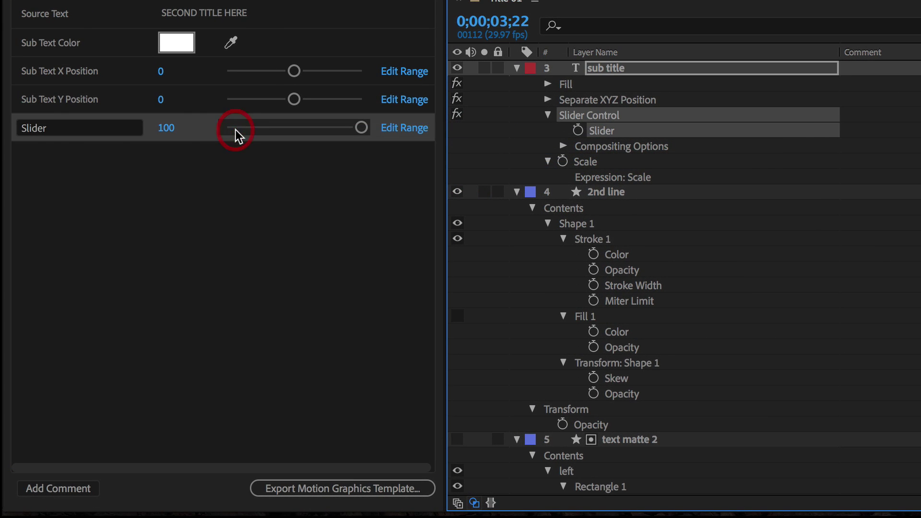
{"action": "left_click", "coordinate": [58, 130]}
{"action": "type", "text": "Sub"}
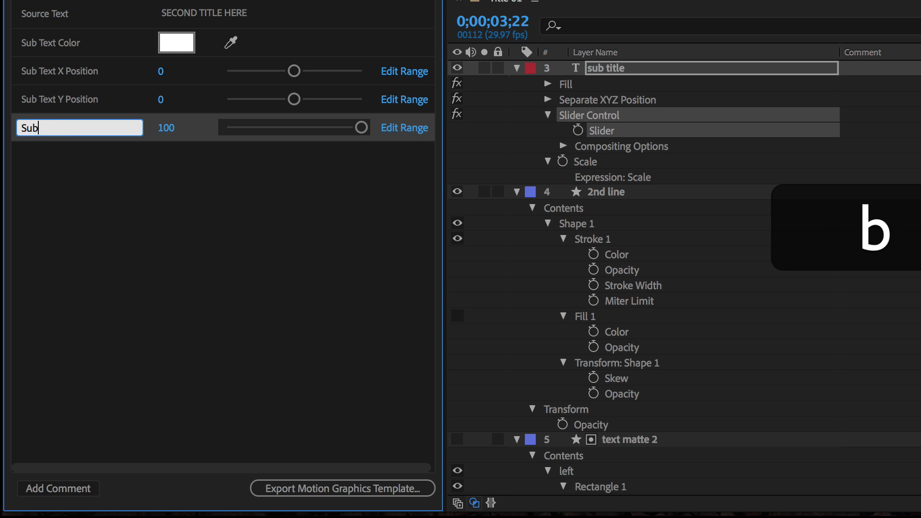
{"action": "type", "text": " Text S"}
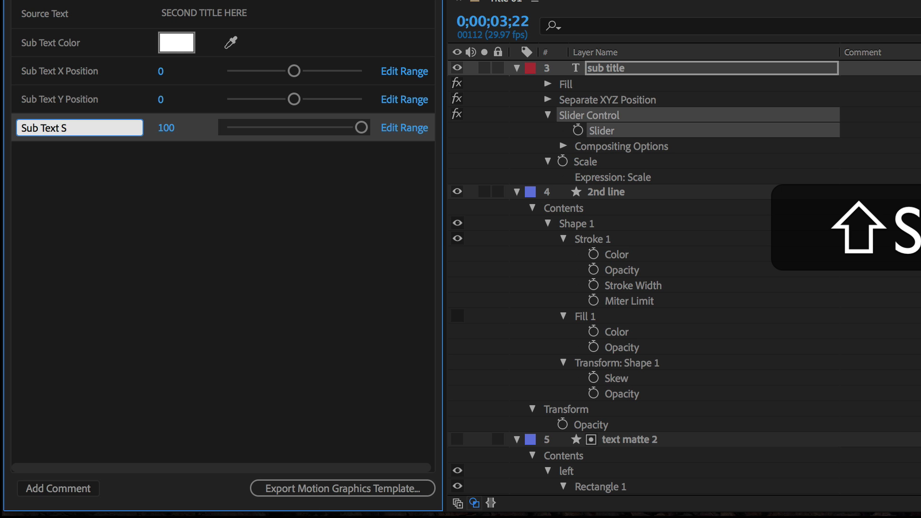
{"action": "type", "text": "cale"}
{"action": "left_click", "coordinate": [161, 221]}
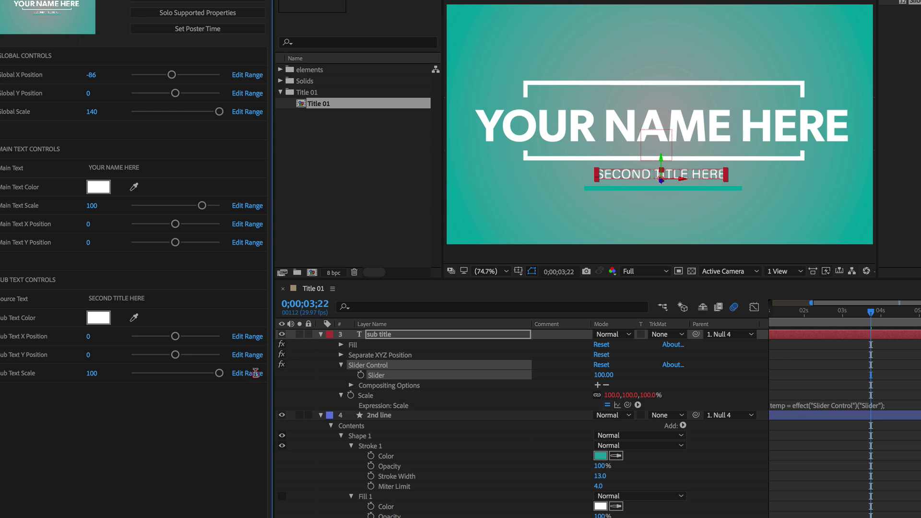
Step: Set the upper limit of the Sub Text Scale slider range to 150 and adjust the control to 103
{"action": "left_click", "coordinate": [331, 242]}
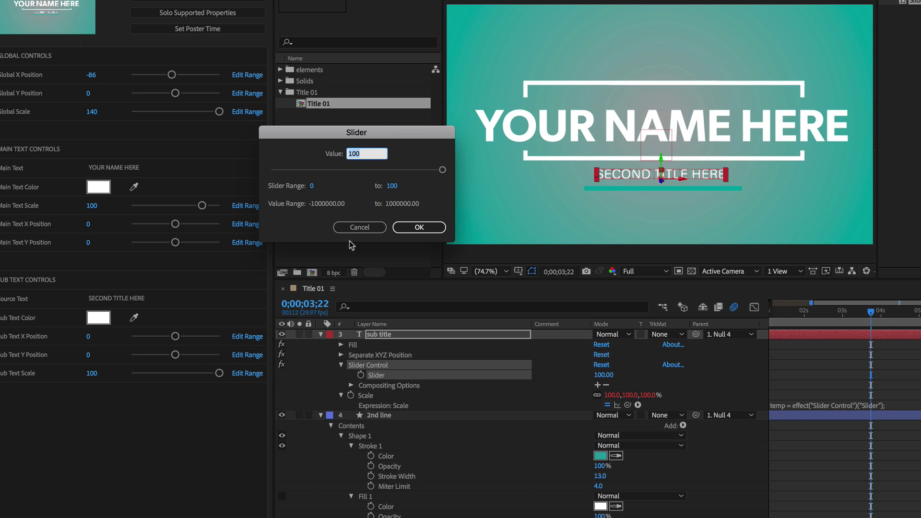
{"action": "left_click", "coordinate": [399, 188]}
{"action": "type", "text": "150"}
{"action": "key", "text": "Return"}
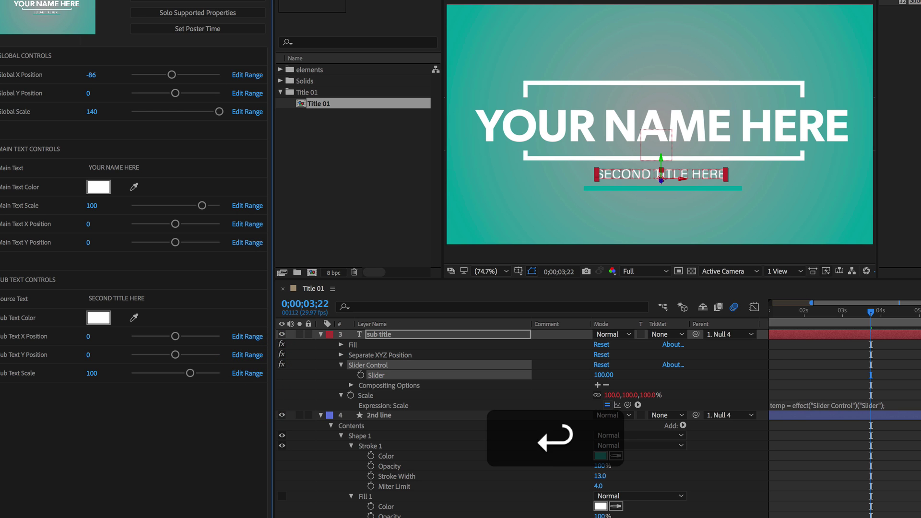
{"action": "mouse_move", "coordinate": [190, 374]}
{"action": "left_mouse_down"}
{"action": "mouse_move", "coordinate": [220, 379]}
{"action": "mouse_move", "coordinate": [179, 378]}
{"action": "left_mouse_up"}
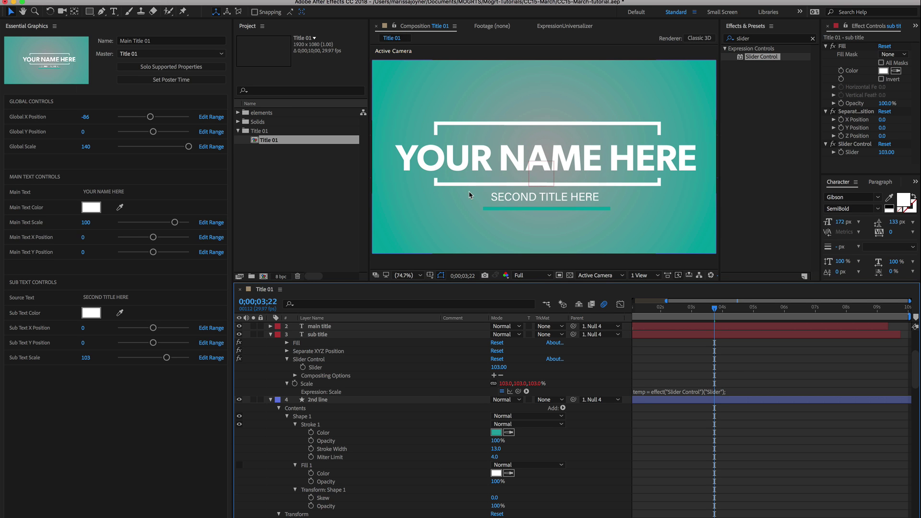
Step: Select the Color property of the Fill effect on the box layer
{"action": "scroll", "coordinate": [310, 451], "scroll_direction": "down", "scroll_amount": 8}
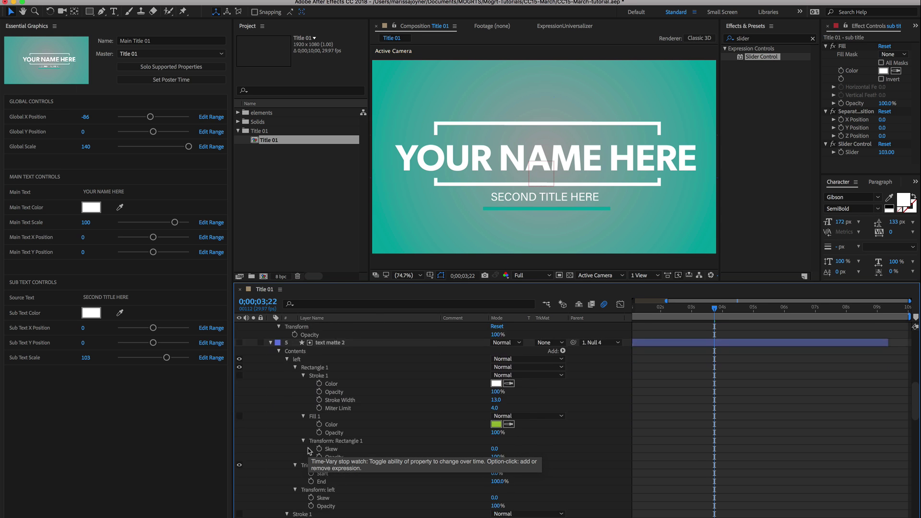
{"action": "scroll", "coordinate": [309, 451], "scroll_direction": "down", "scroll_amount": 10}
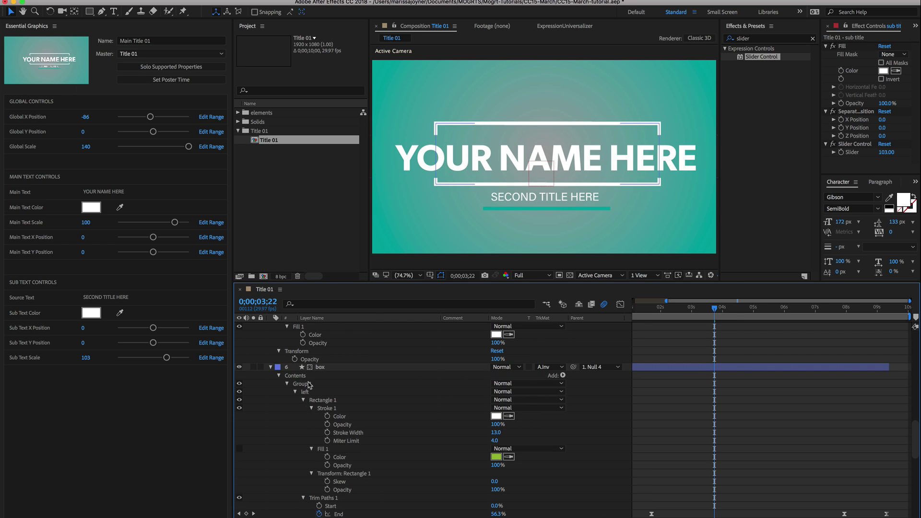
{"action": "left_click", "coordinate": [321, 368]}
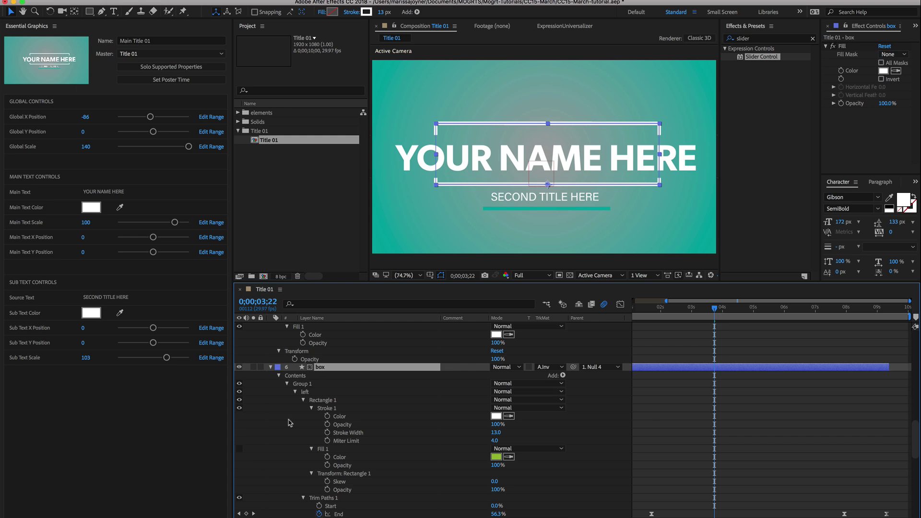
{"action": "scroll", "coordinate": [286, 408], "scroll_direction": "down", "scroll_amount": 3}
{"action": "scroll", "coordinate": [284, 395], "scroll_direction": "down", "scroll_amount": 3}
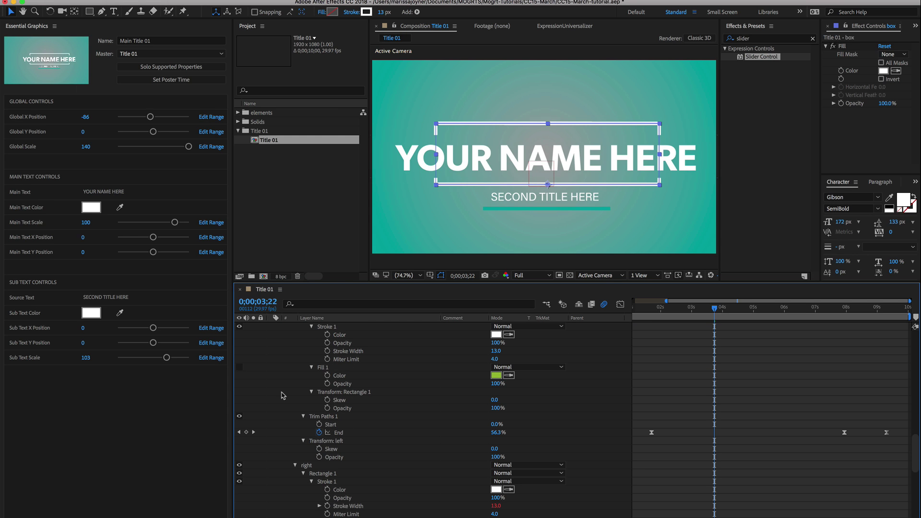
{"action": "scroll", "coordinate": [283, 395], "scroll_direction": "down", "scroll_amount": 5}
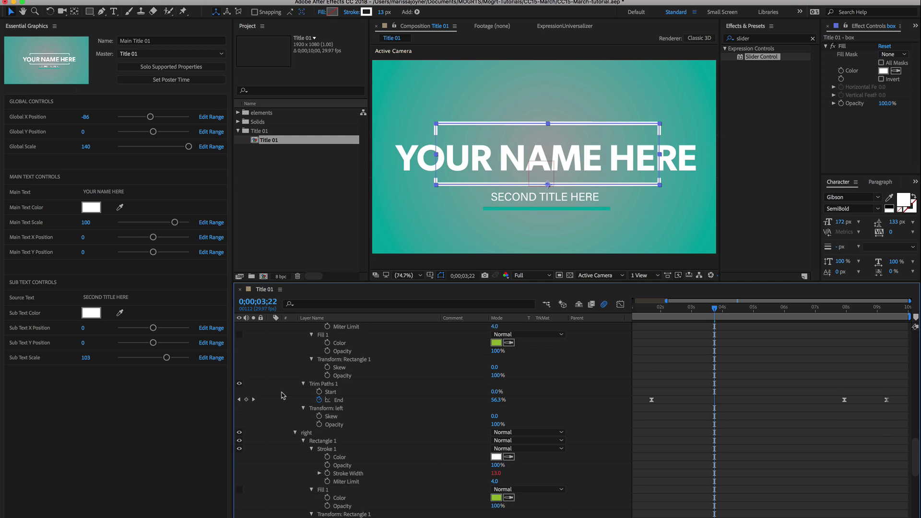
{"action": "scroll", "coordinate": [283, 396], "scroll_direction": "down", "scroll_amount": 2}
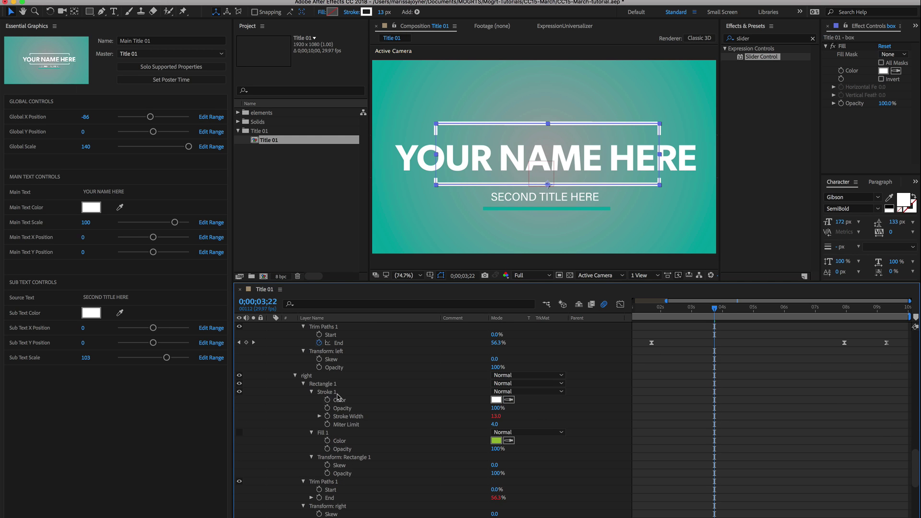
{"action": "scroll", "coordinate": [280, 428], "scroll_direction": "down", "scroll_amount": 8}
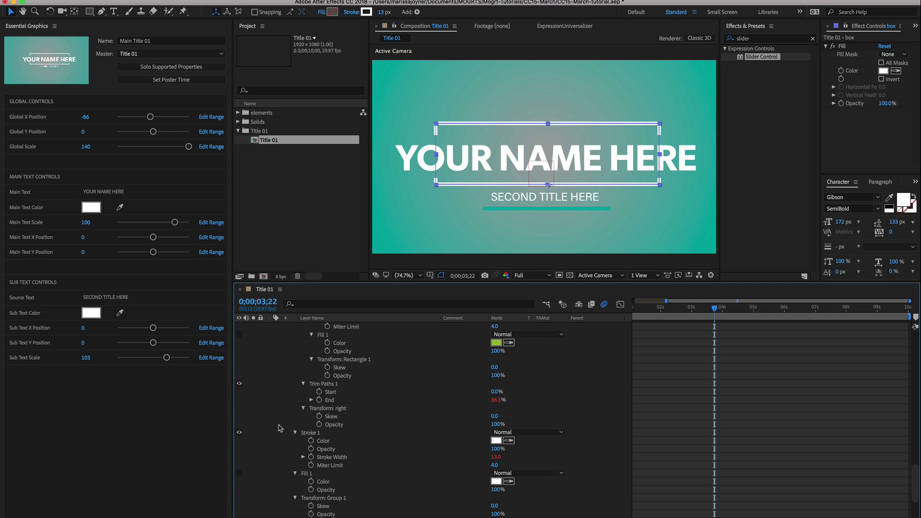
{"action": "scroll", "coordinate": [281, 428], "scroll_direction": "down", "scroll_amount": 6}
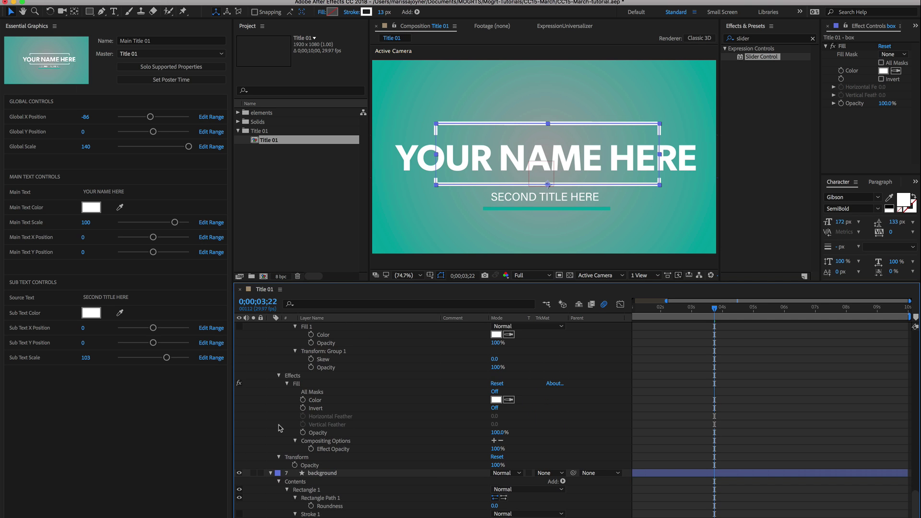
{"action": "left_click", "coordinate": [295, 384]}
{"action": "left_click", "coordinate": [315, 402]}
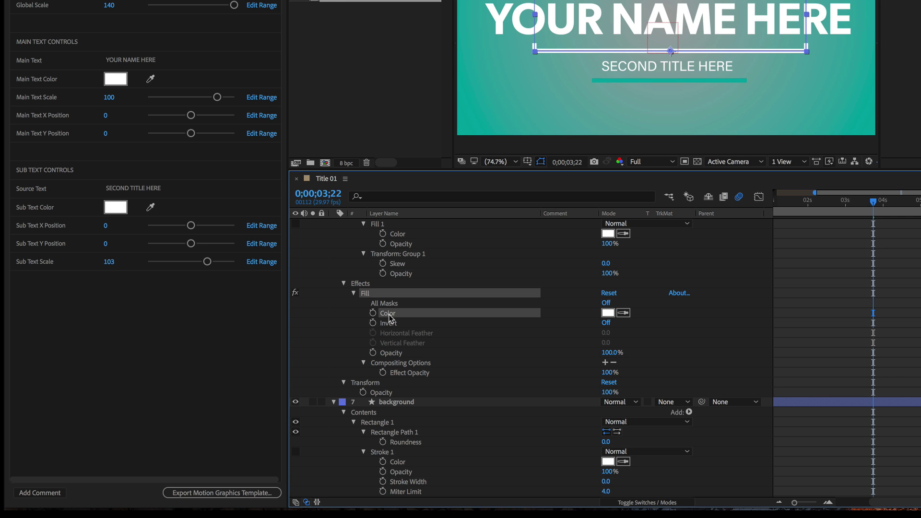
Step: Add a blank comment below Sub Text Scale as a spacer between the control groups
{"action": "left_click", "coordinate": [44, 497]}
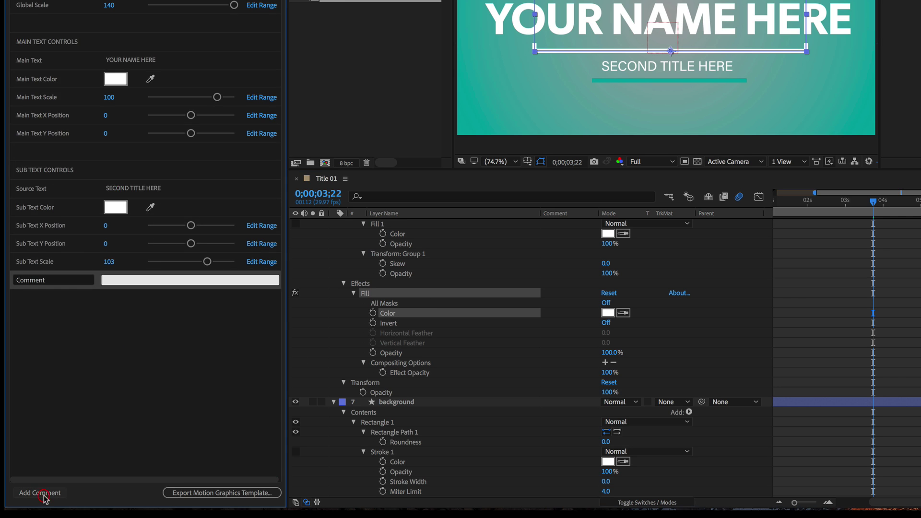
{"action": "left_click", "coordinate": [50, 283]}
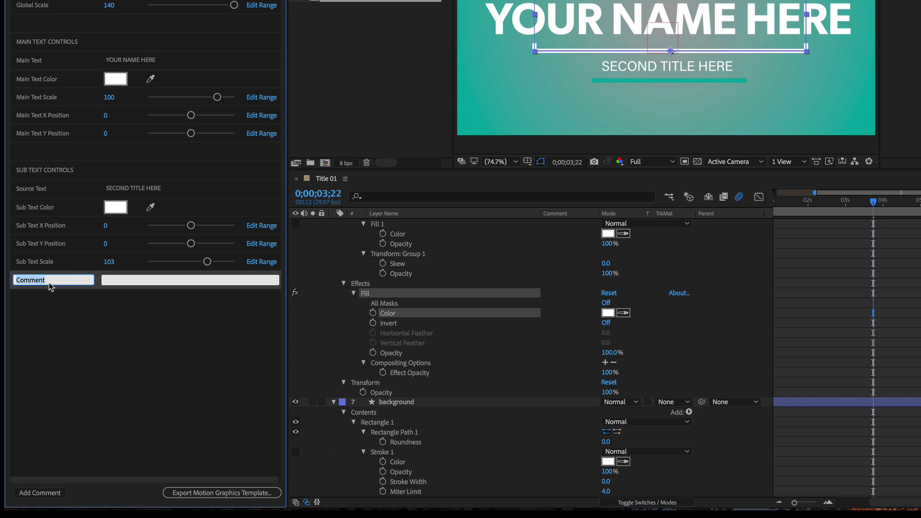
{"action": "key", "text": "BackSpace"}
{"action": "left_click", "coordinate": [78, 376]}
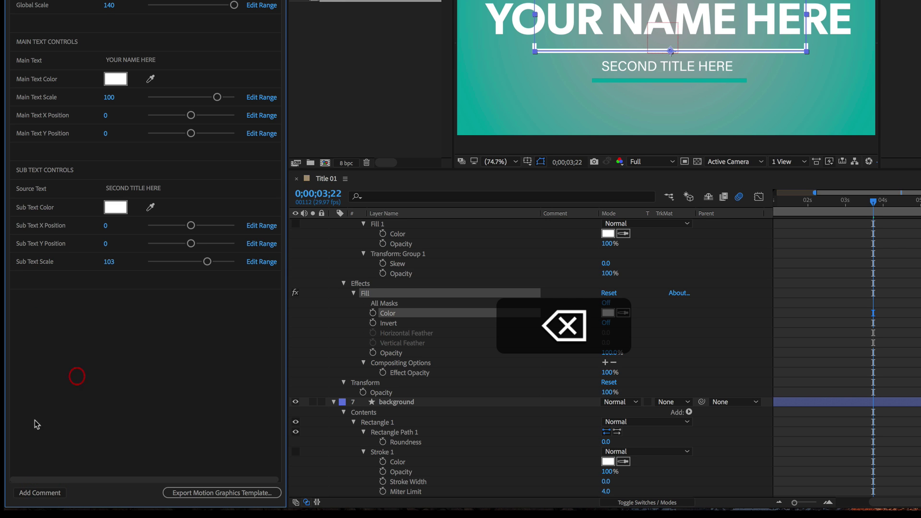
Step: Add a comment heading reading "BOX CONTROLS" below the blank spacer
{"action": "left_click", "coordinate": [40, 493]}
{"action": "left_click", "coordinate": [52, 299]}
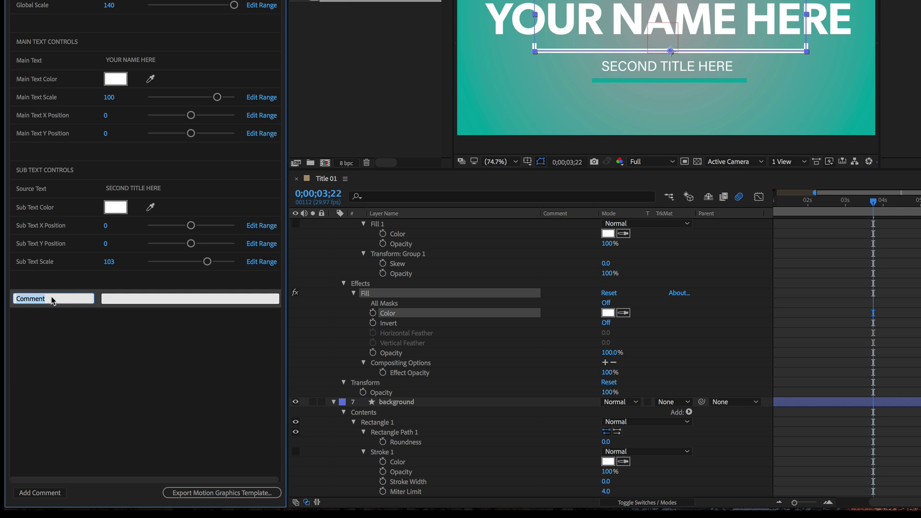
{"action": "type", "text": "bo"}
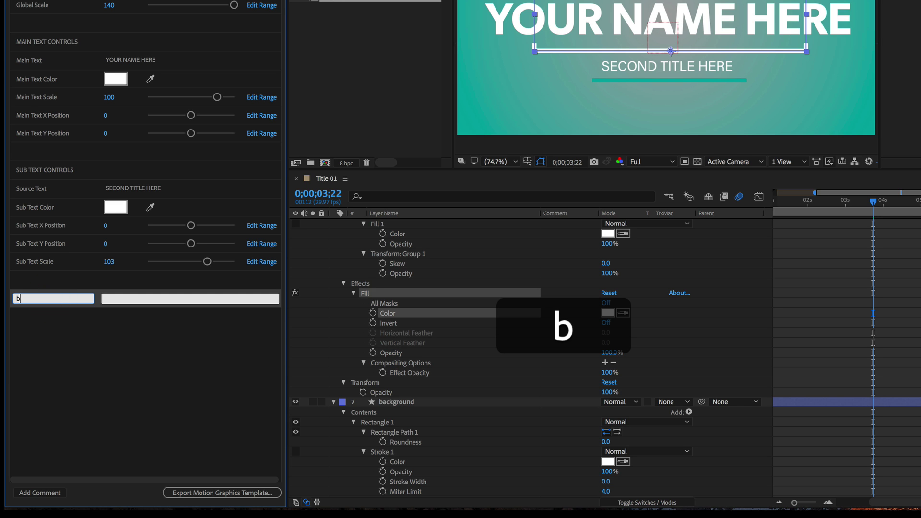
{"action": "key", "text": "BackSpace"}
{"action": "type", "text": "BOX CONTR"}
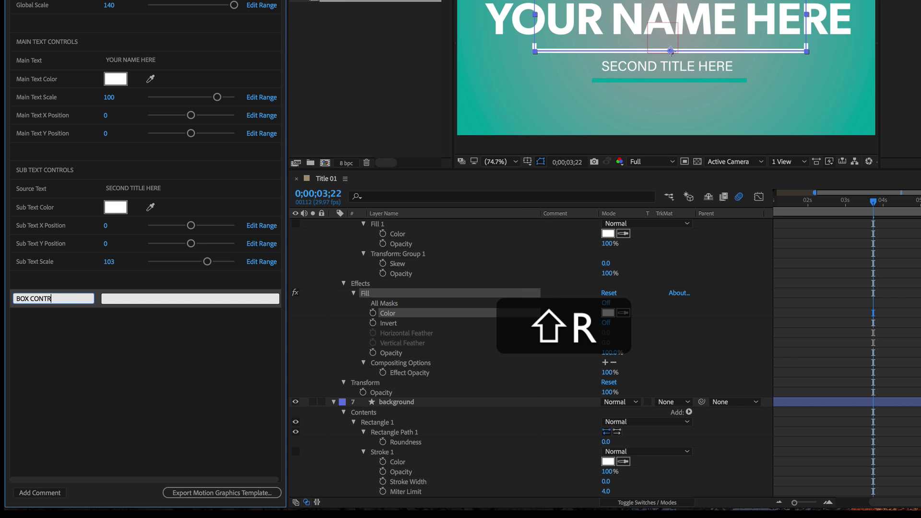
{"action": "type", "text": "OLS"}
{"action": "left_click", "coordinate": [120, 372]}
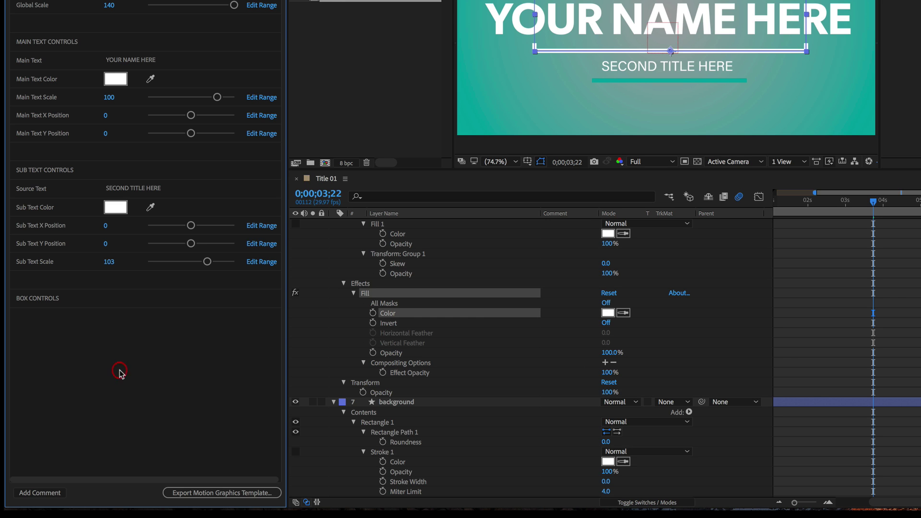
Step: Add the box layer's Fill Color to the template under BOX CONTROLS and rename the control "Box Outline Color"
{"action": "left_click_drag", "start_coordinate": [389, 315], "coordinate": [229, 322]}
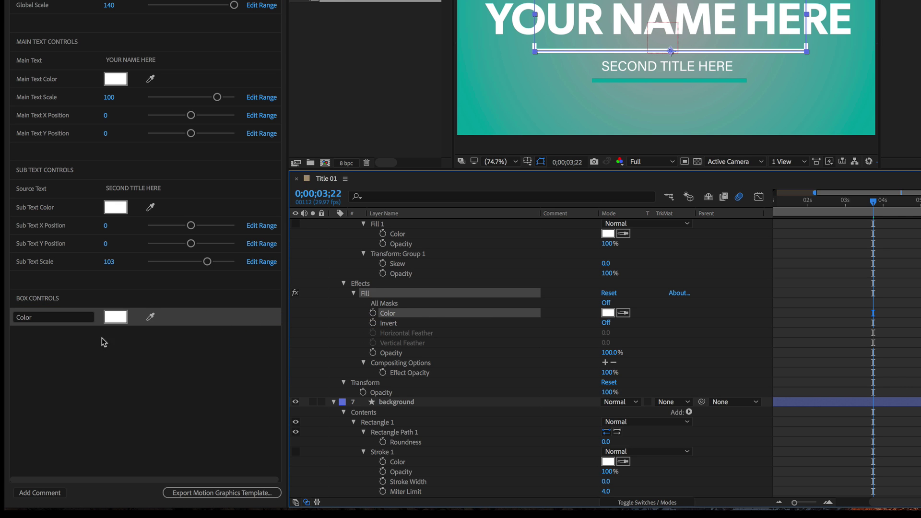
{"action": "left_click", "coordinate": [19, 319]}
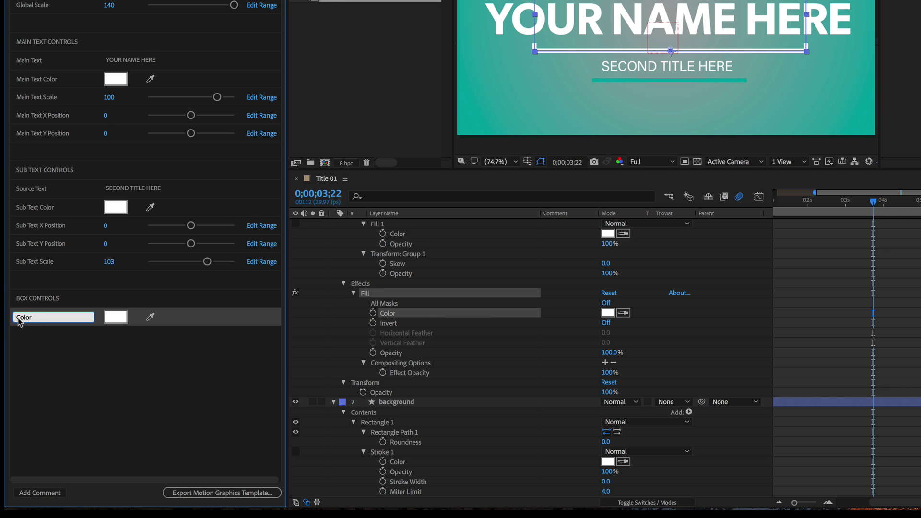
{"action": "type", "text": "Box "}
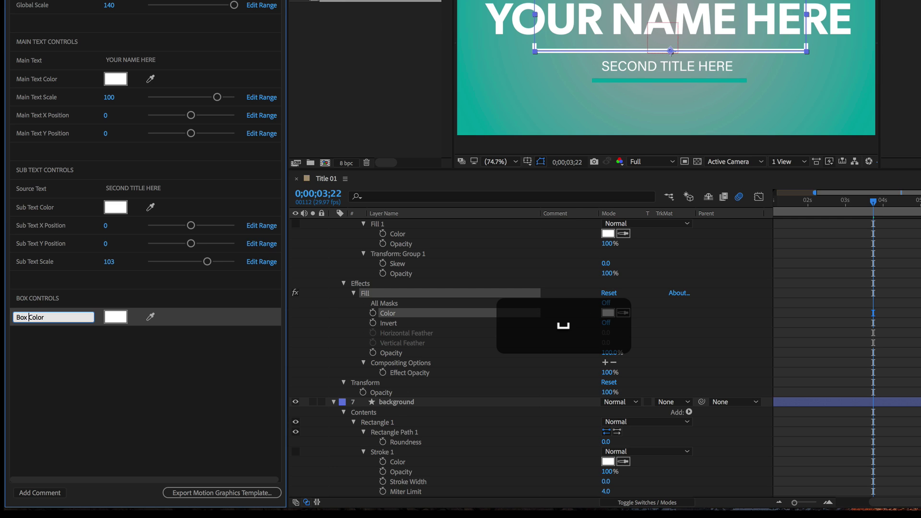
{"action": "type", "text": "Stroke"}
{"action": "key", "text": "BackSpace"}
{"action": "key", "text": "BackSpace"}
{"action": "key", "text": "BackSpace"}
{"action": "key", "text": "BackSpace"}
{"action": "key", "text": "BackSpace"}
{"action": "key", "text": "BackSpace"}
{"action": "key", "text": "BackSpace"}
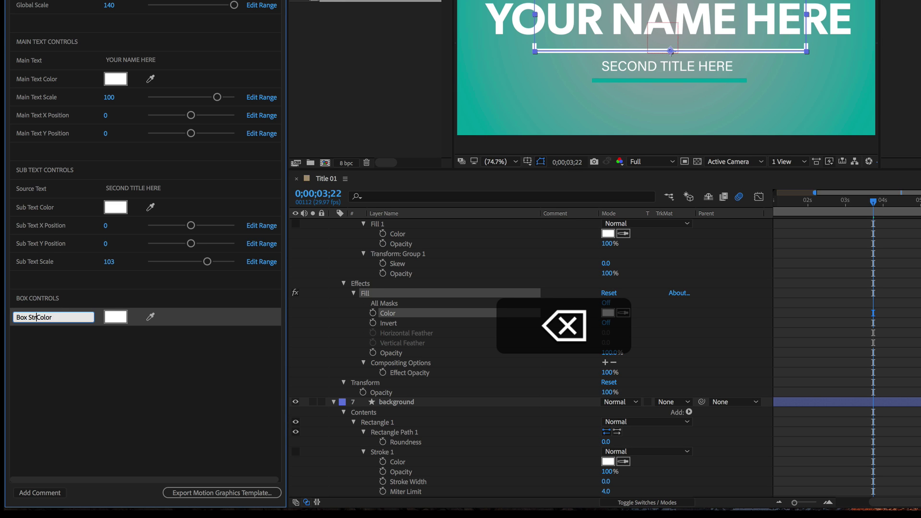
{"action": "type", "text": "Outline"}
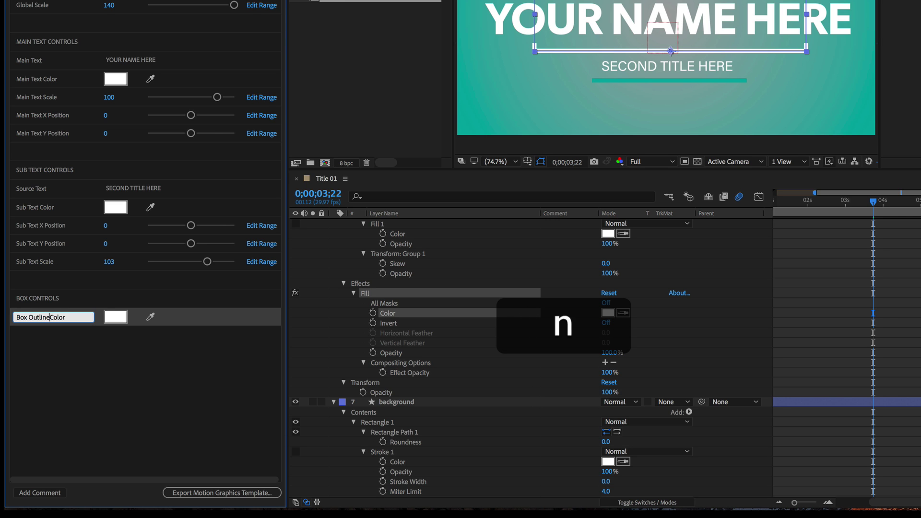
{"action": "left_click", "coordinate": [105, 395]}
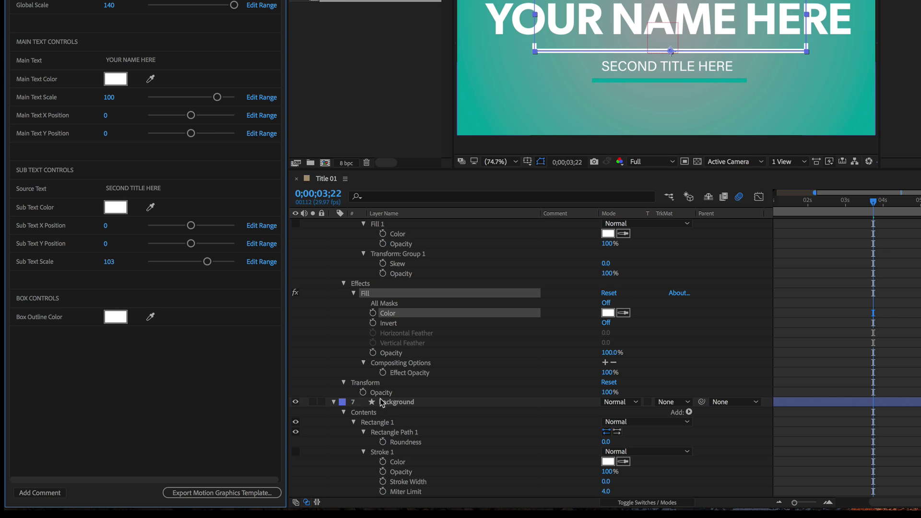
Step: Add the box layer's Transform Opacity to the template and rename the control "Box Opacity"
{"action": "left_click_drag", "start_coordinate": [381, 393], "coordinate": [186, 344]}
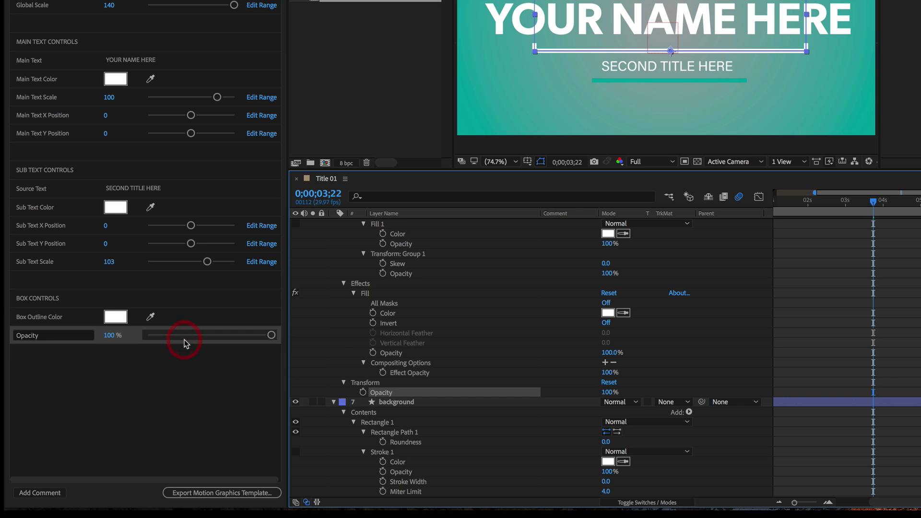
{"action": "left_click", "coordinate": [18, 337]}
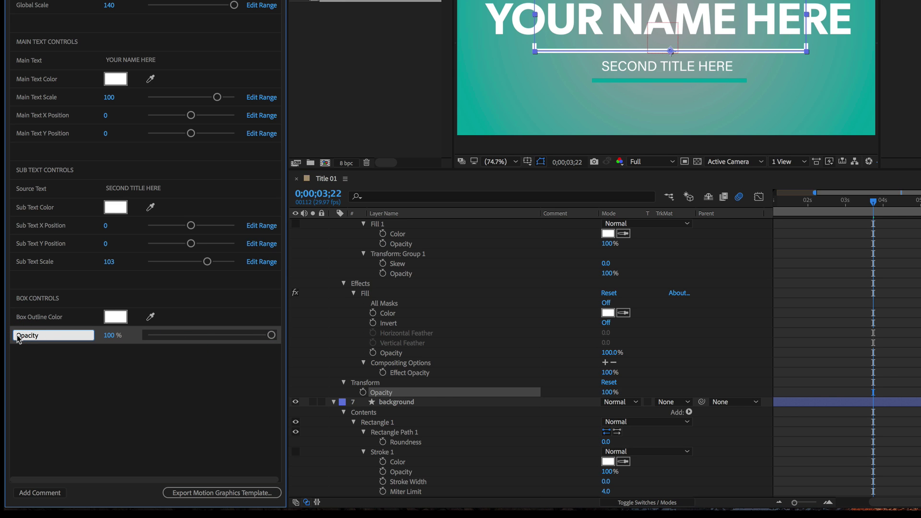
{"action": "type", "text": "Box"}
{"action": "key", "text": "Return"}
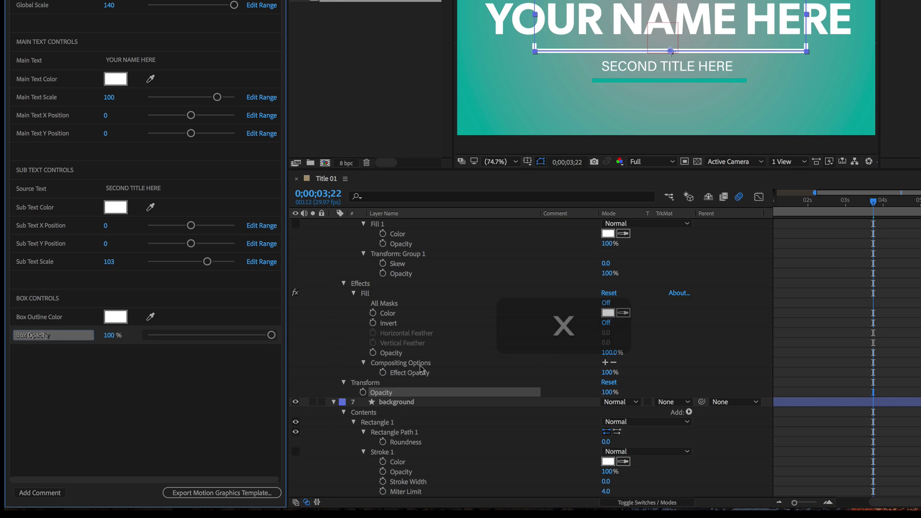
Step: Examine the box layer's left rectangle Stroke Width and the expression on the right rectangle's Stroke Width
{"action": "scroll", "coordinate": [422, 370], "scroll_direction": "up", "scroll_amount": 3}
{"action": "scroll", "coordinate": [422, 370], "scroll_direction": "up", "scroll_amount": 5}
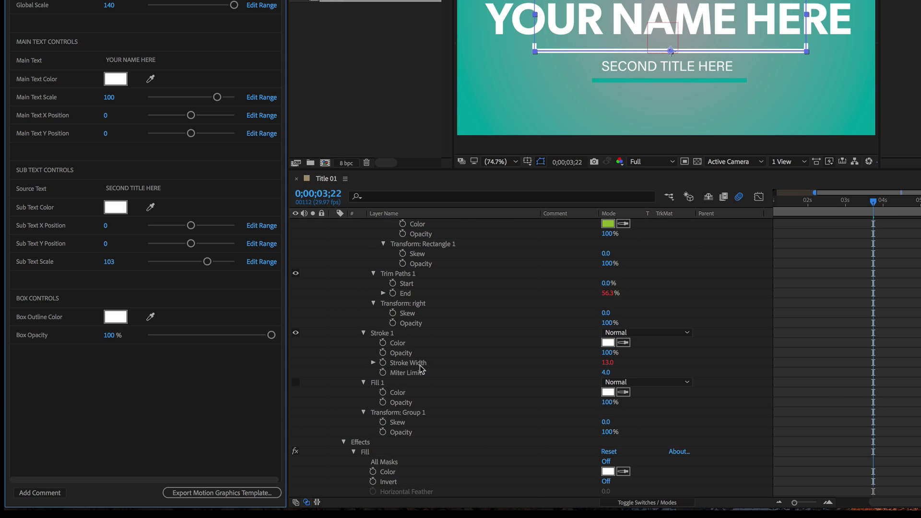
{"action": "scroll", "coordinate": [420, 368], "scroll_direction": "up", "scroll_amount": 10}
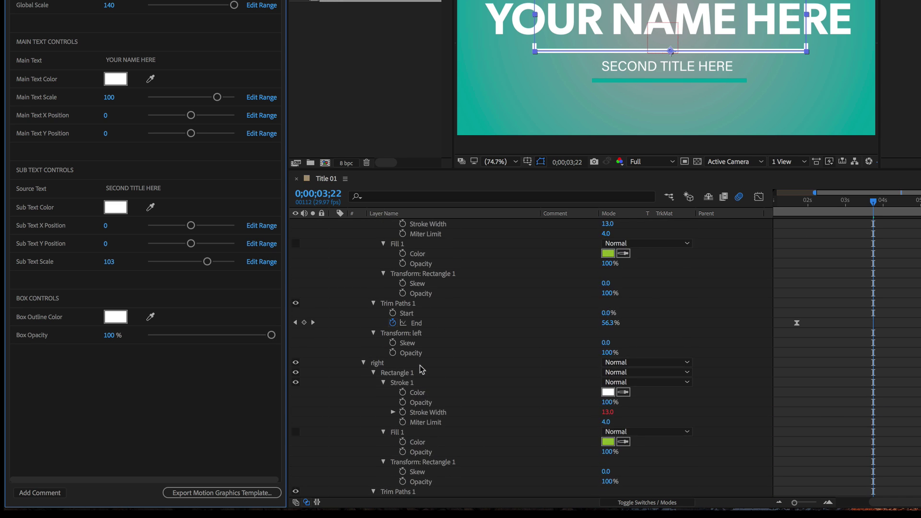
{"action": "scroll", "coordinate": [422, 369], "scroll_direction": "up", "scroll_amount": 4}
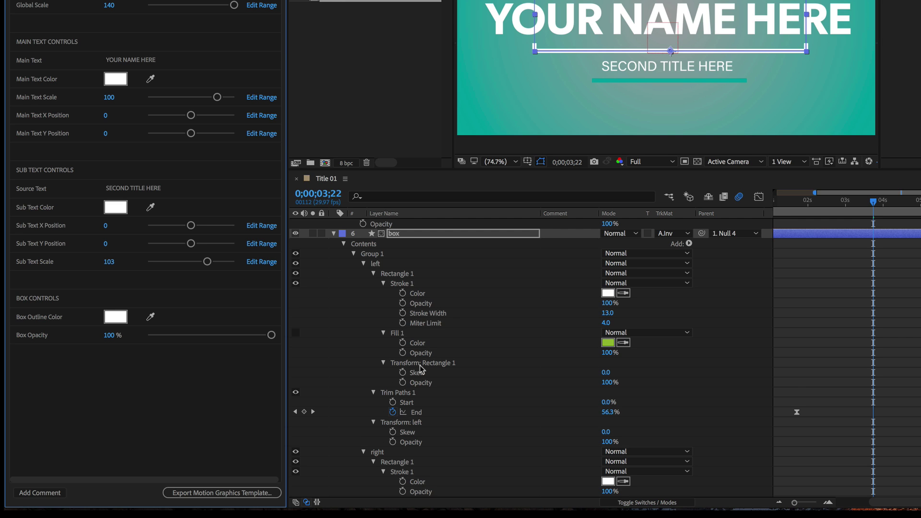
{"action": "scroll", "coordinate": [420, 368], "scroll_direction": "down", "scroll_amount": 1}
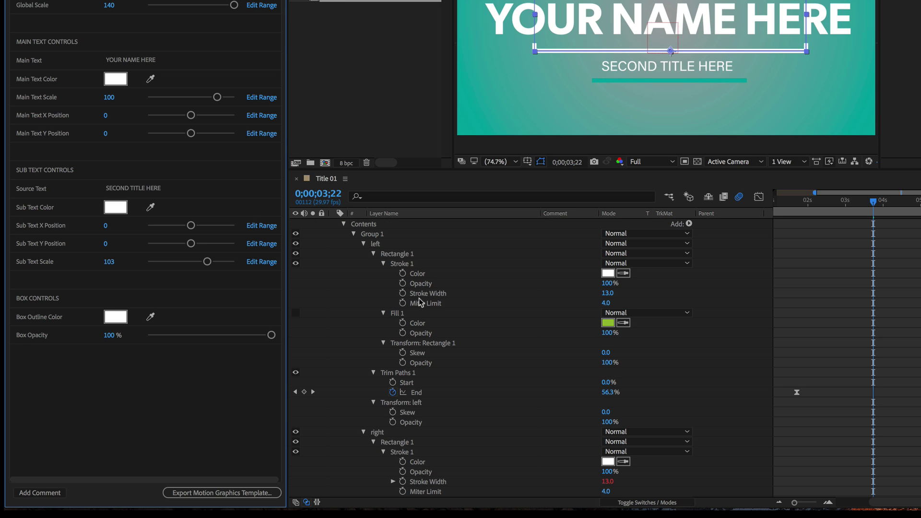
{"action": "left_click", "coordinate": [424, 294]}
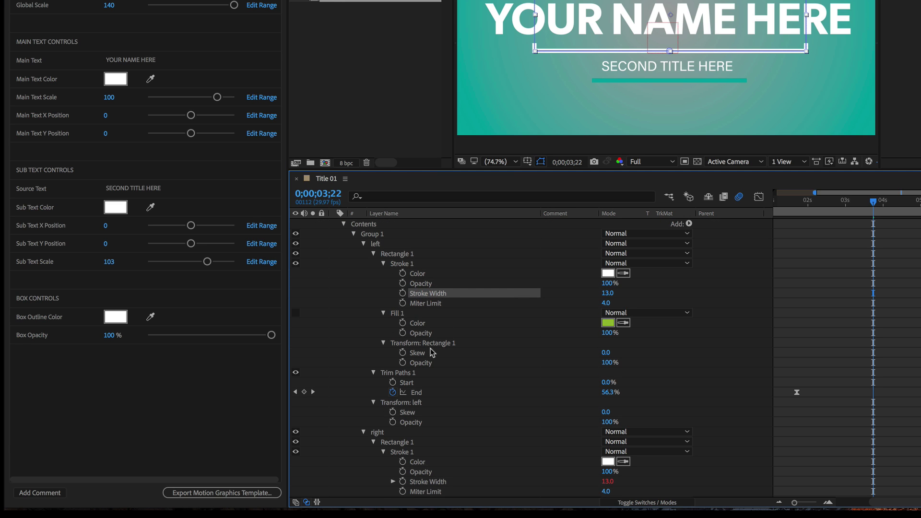
{"action": "scroll", "coordinate": [432, 353], "scroll_direction": "down", "scroll_amount": 4}
{"action": "left_click", "coordinate": [393, 363]}
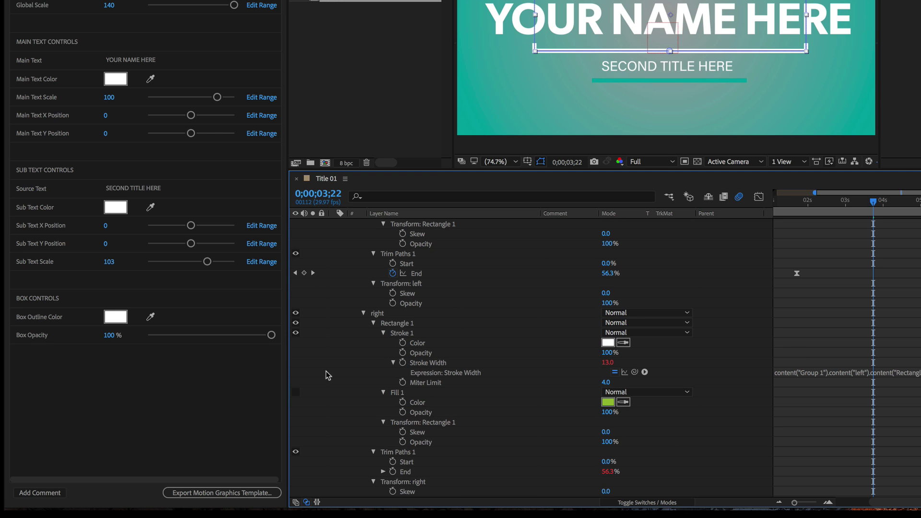
Step: Add the left rectangle's Stroke Width to the template below Box Opacity and test its slider at about 1094
{"action": "scroll", "coordinate": [326, 372], "scroll_direction": "up", "scroll_amount": 4}
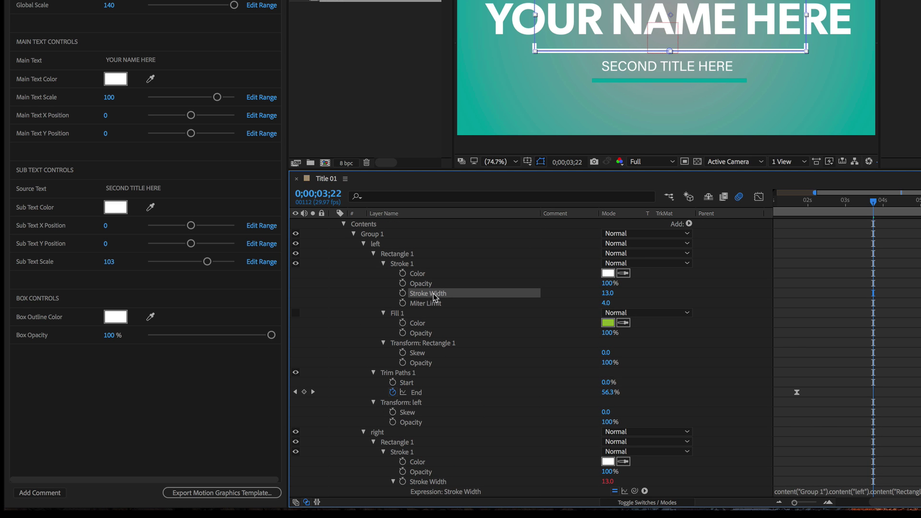
{"action": "left_click_drag", "start_coordinate": [434, 297], "coordinate": [144, 373]}
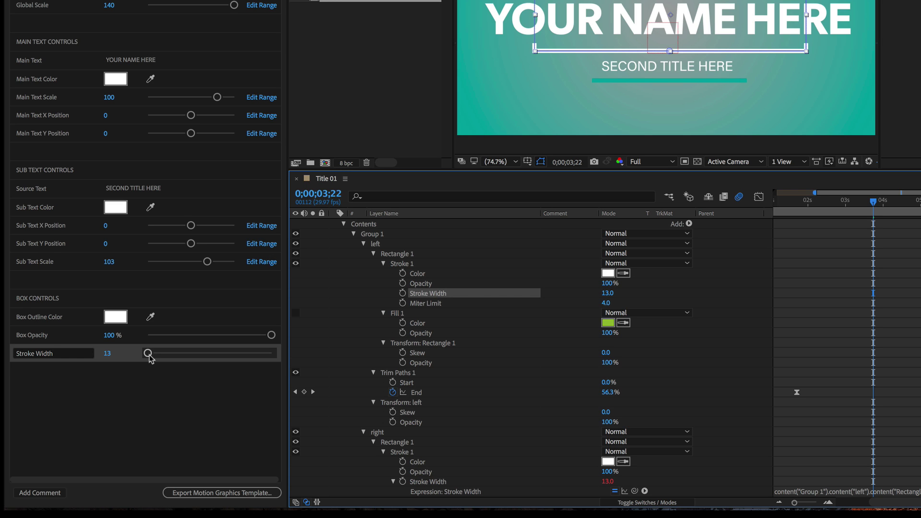
{"action": "left_click", "coordinate": [149, 355]}
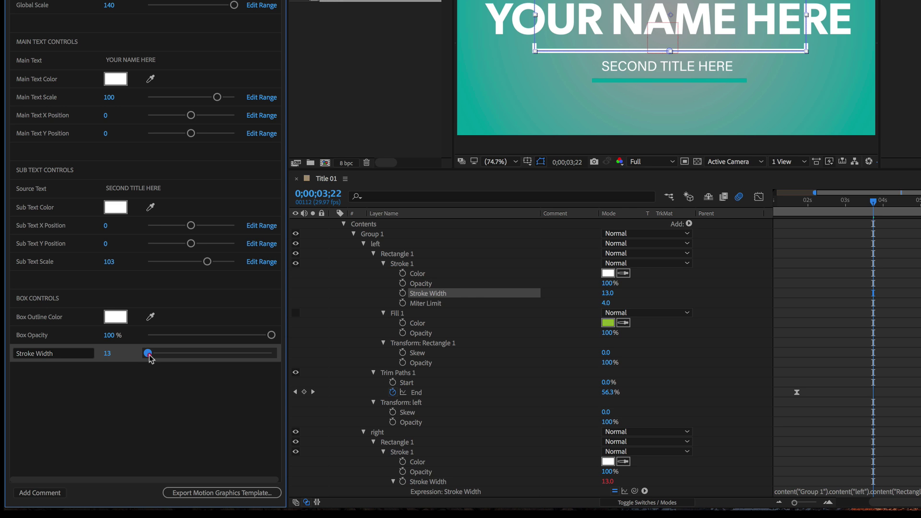
{"action": "left_click_drag", "start_coordinate": [149, 356], "coordinate": [152, 373]}
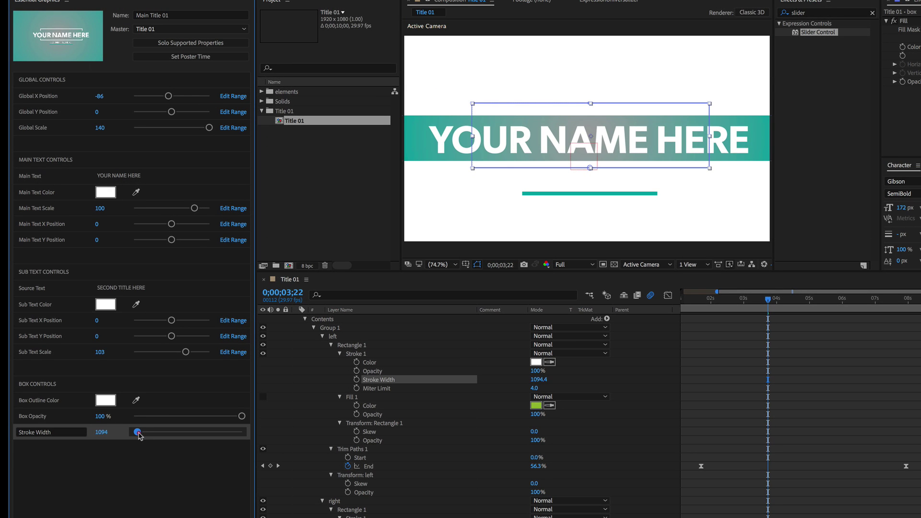
Step: Remove the Stroke Width control from the template and restore the box's left rectangle Stroke Width to 13
{"action": "mouse_move", "coordinate": [139, 435]}
{"action": "left_mouse_down"}
{"action": "mouse_move", "coordinate": [160, 437]}
{"action": "mouse_move", "coordinate": [113, 436]}
{"action": "left_mouse_up"}
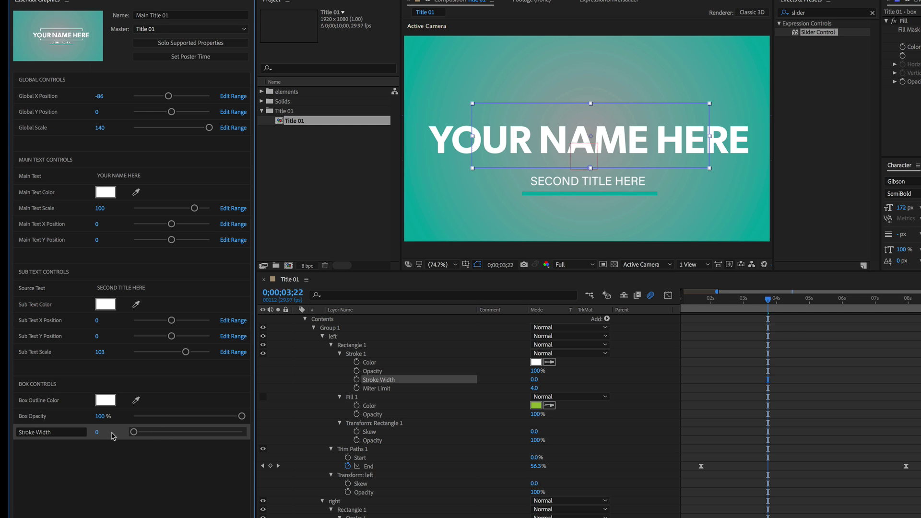
{"action": "key", "text": "BackSpace"}
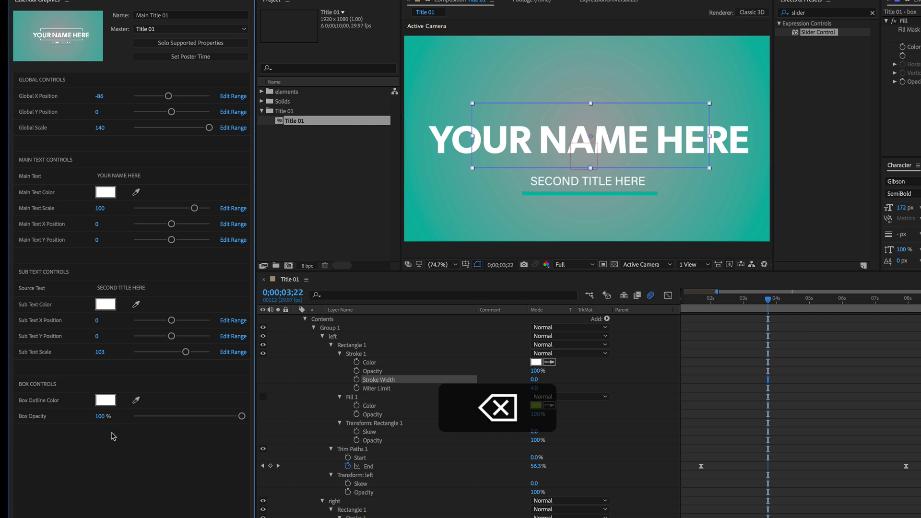
{"action": "left_click", "coordinate": [536, 380]}
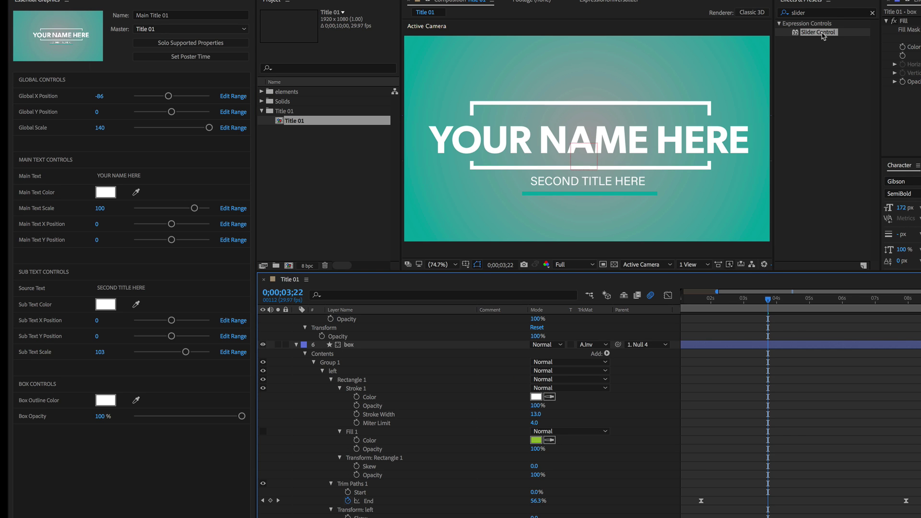
Step: Apply a Slider Control effect to the box layer and expand its properties in the timeline
{"action": "left_click", "coordinate": [822, 34]}
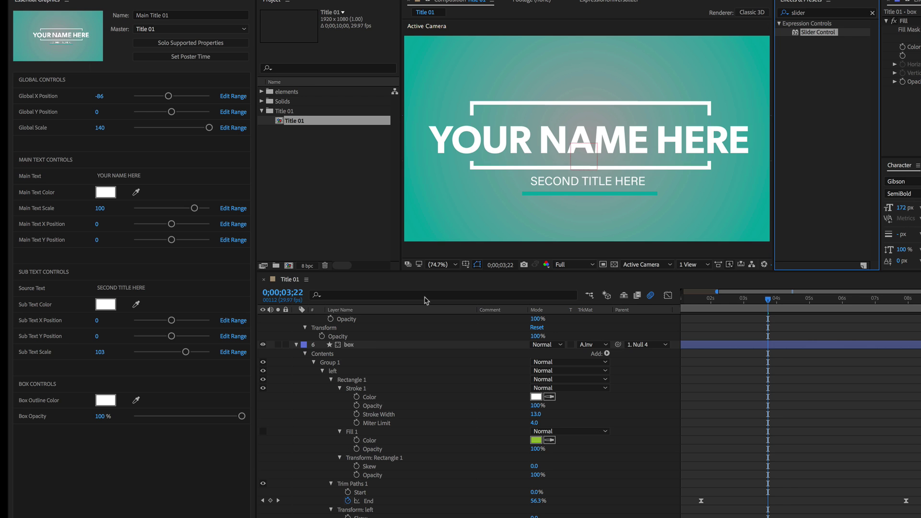
{"action": "left_click", "coordinate": [360, 346]}
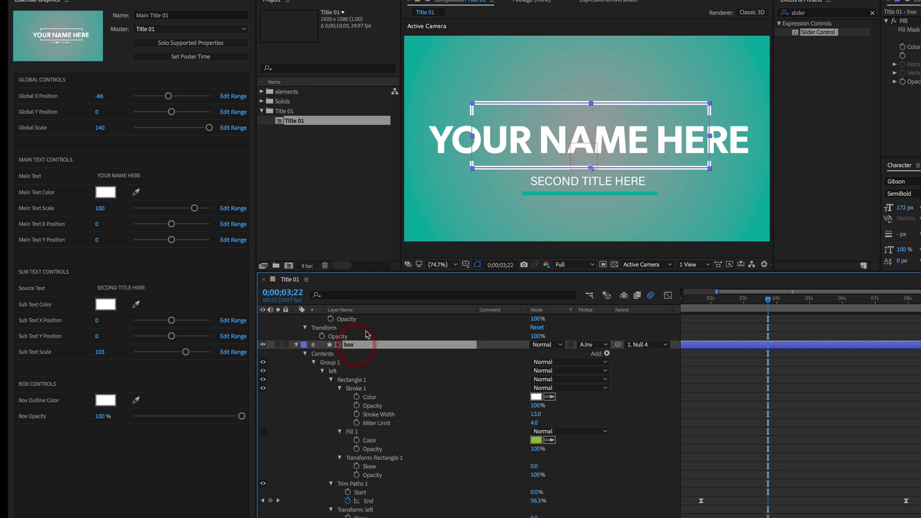
{"action": "double_click", "coordinate": [818, 33]}
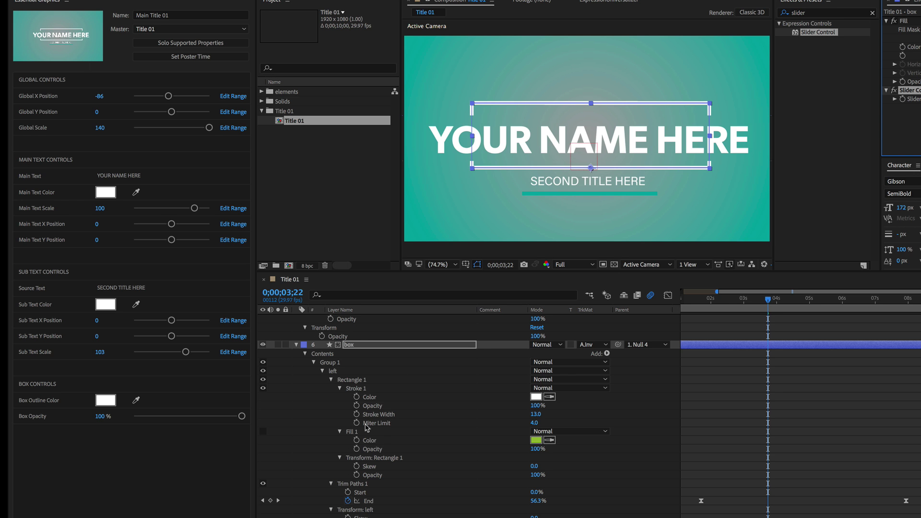
{"action": "scroll", "coordinate": [369, 465], "scroll_direction": "down", "scroll_amount": 5}
{"action": "left_click_drag", "start_coordinate": [438, 272], "coordinate": [439, 191]}
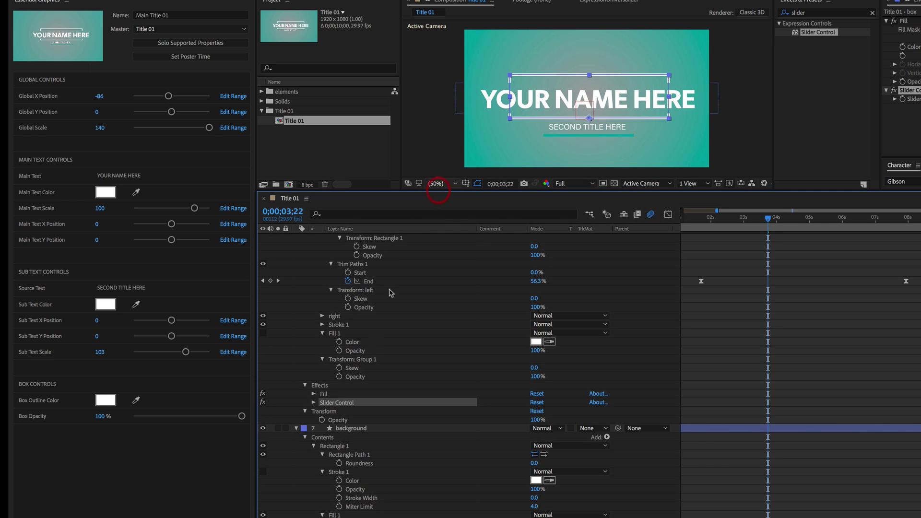
{"action": "left_click", "coordinate": [314, 402]}
Step: Link the left rectangle's Stroke Width to the box layer's Slider Control with an expression and set the slider to 13
{"action": "scroll", "coordinate": [407, 396], "scroll_direction": "up", "scroll_amount": 5}
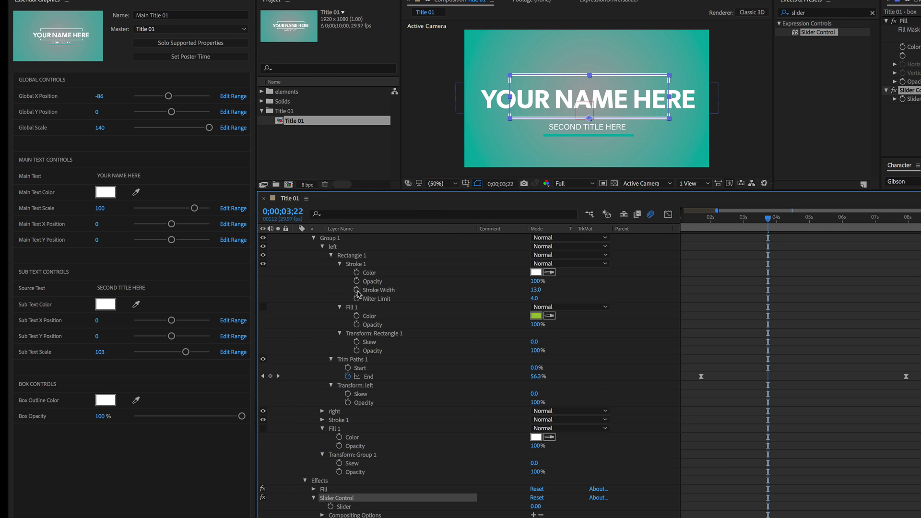
{"action": "left_click", "coordinate": [358, 290], "text": "alt"}
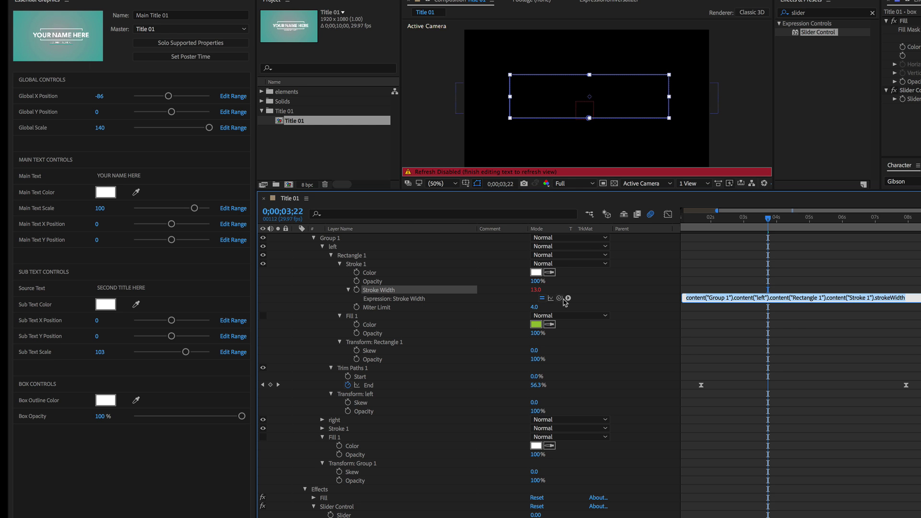
{"action": "mouse_move", "coordinate": [526, 329]}
{"action": "left_mouse_down"}
{"action": "mouse_move", "coordinate": [421, 426]}
{"action": "mouse_move", "coordinate": [343, 515]}
{"action": "left_mouse_up"}
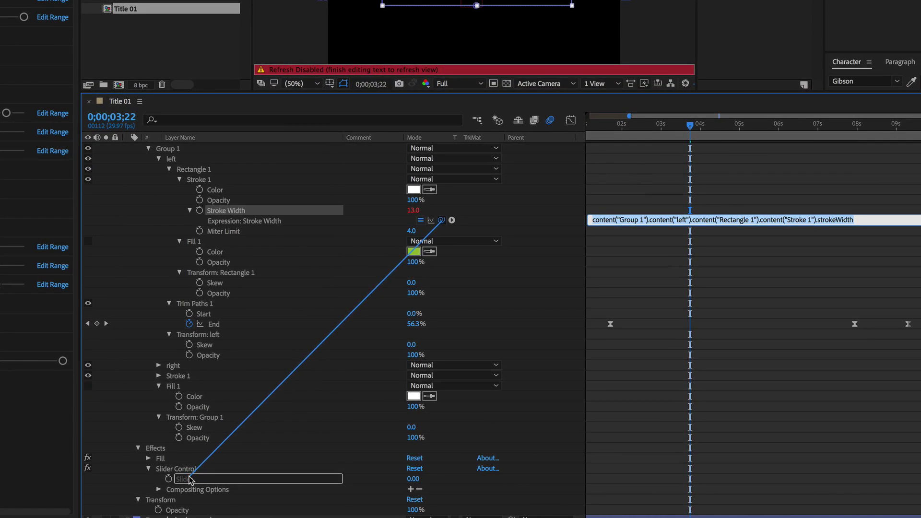
{"action": "left_click_drag", "start_coordinate": [191, 480], "coordinate": [191, 480]}
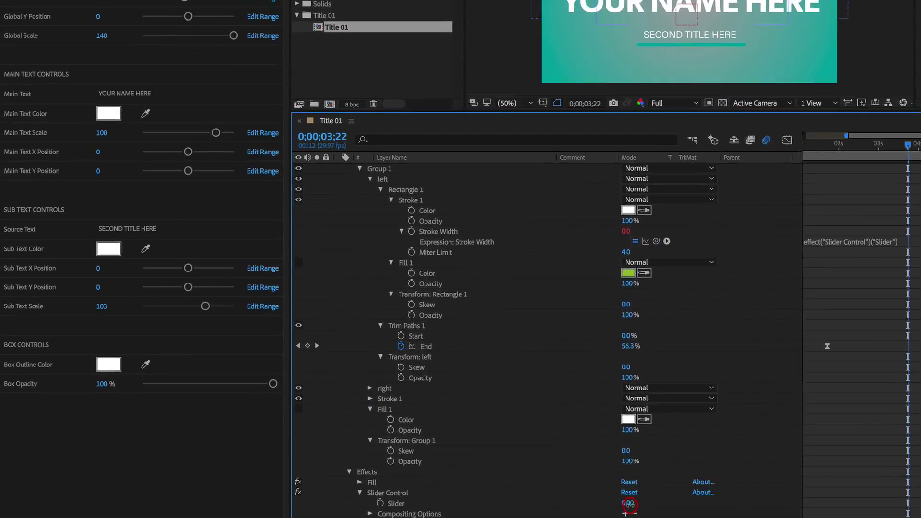
{"action": "left_click", "coordinate": [859, 438]}
{"action": "type", "text": "13"}
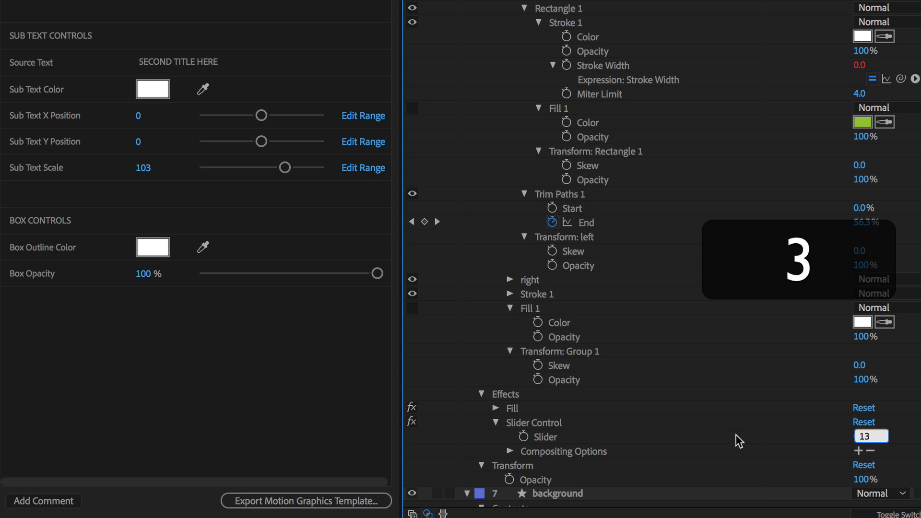
{"action": "left_click", "coordinate": [442, 444]}
Step: Add the box layer's Slider property to the template under Box Opacity and rename the control "Box Stoke Width"
{"action": "left_click", "coordinate": [548, 439]}
{"action": "left_click_drag", "start_coordinate": [548, 439], "coordinate": [289, 364]}
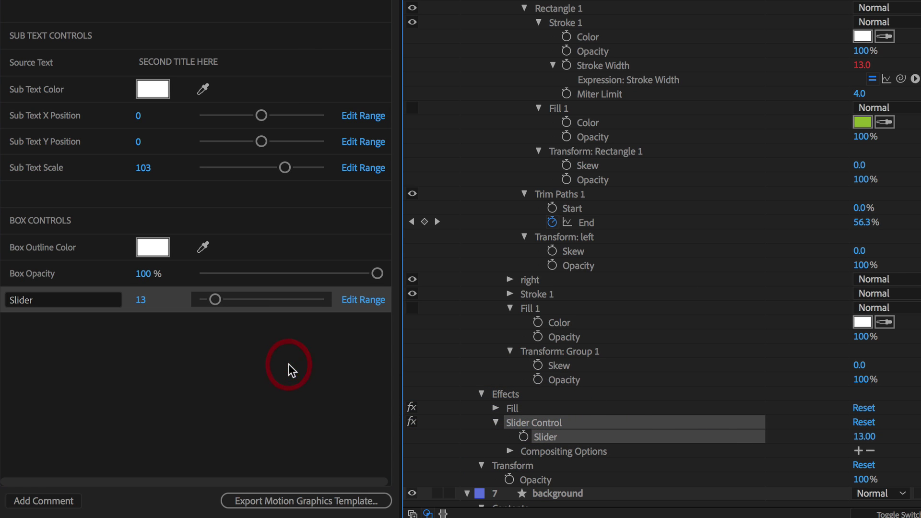
{"action": "left_click", "coordinate": [41, 298]}
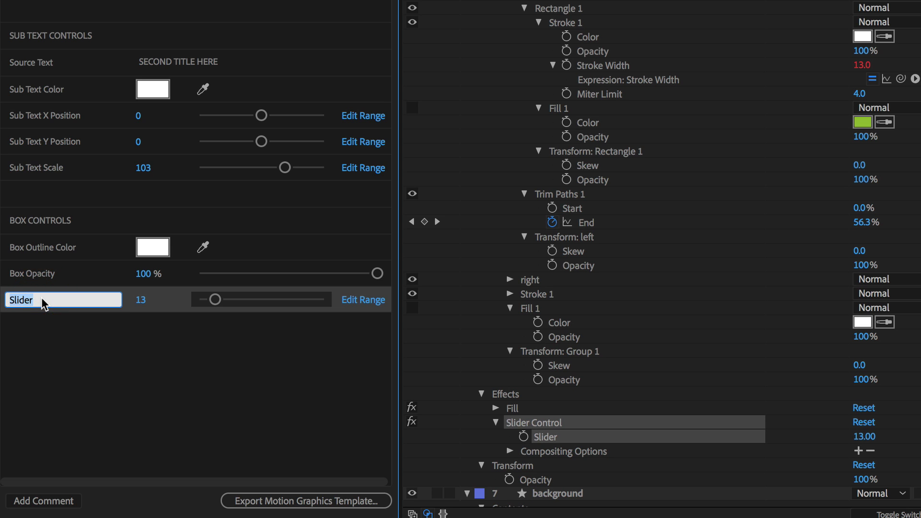
{"action": "key", "text": "shift"}
{"action": "type", "text": "Box Stoke Width"}
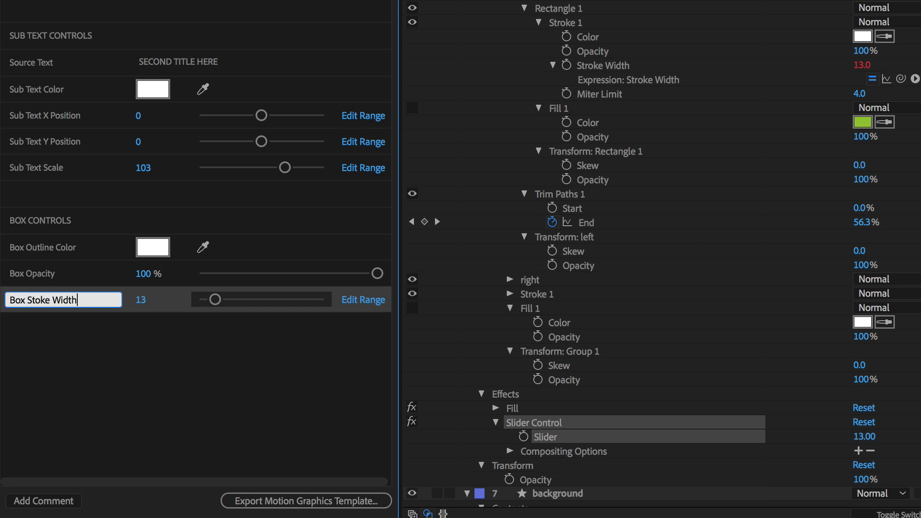
{"action": "left_click", "coordinate": [93, 356]}
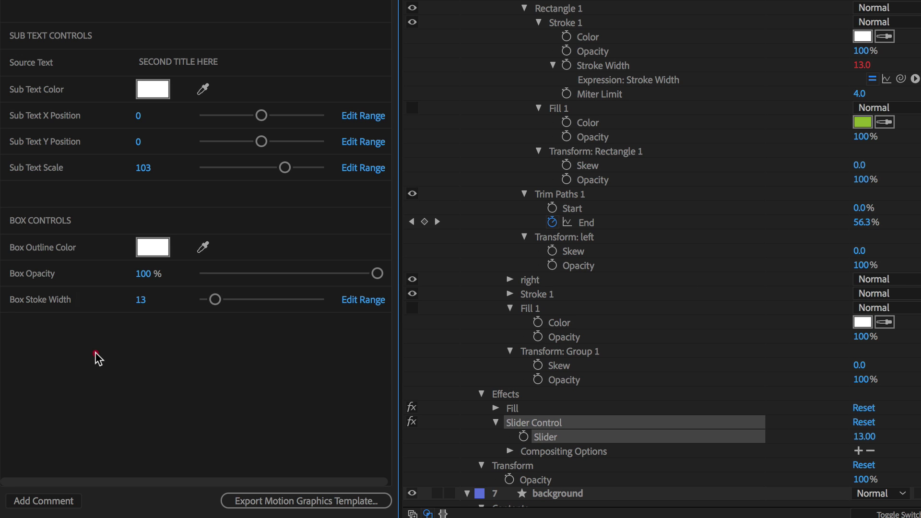
Step: Rename the Box Outline Color control as "Box Stroke Color"
{"action": "left_click", "coordinate": [59, 250]}
{"action": "double_click", "coordinate": [48, 251]}
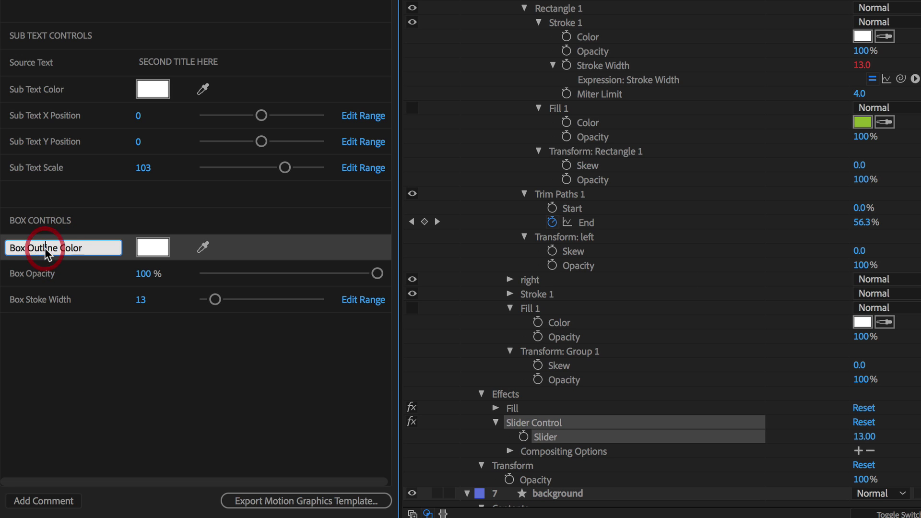
{"action": "left_click_drag", "start_coordinate": [58, 247], "coordinate": [26, 248]}
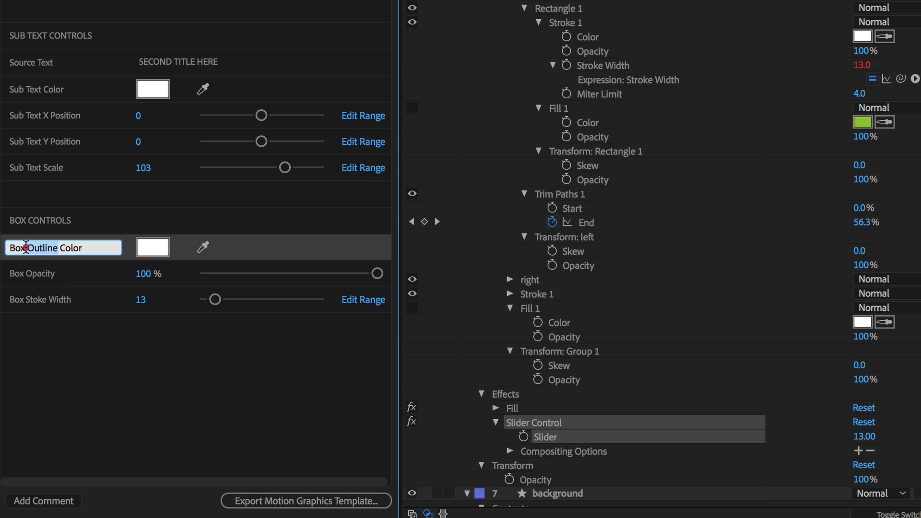
{"action": "type", "text": "Stor"}
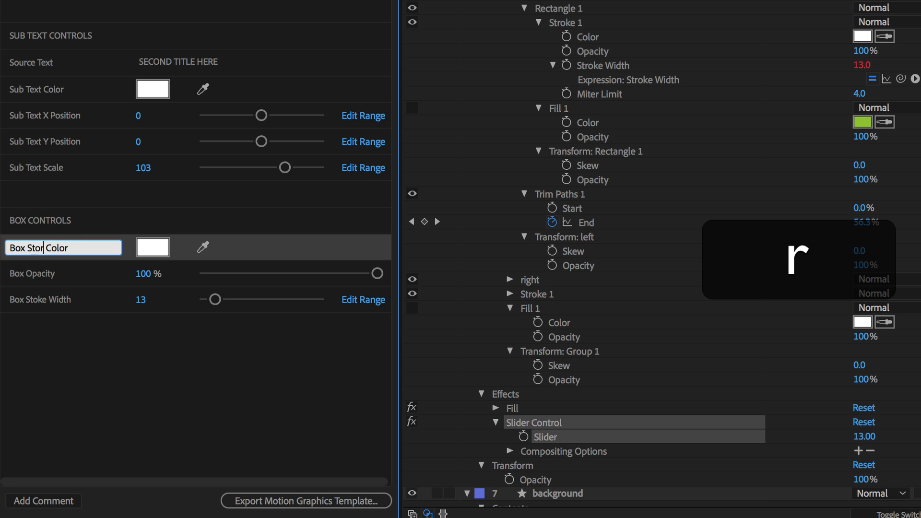
{"action": "key", "text": "BackSpace"}
{"action": "key", "text": "BackSpace"}
{"action": "key", "text": "BackSpace"}
{"action": "type", "text": "troke"}
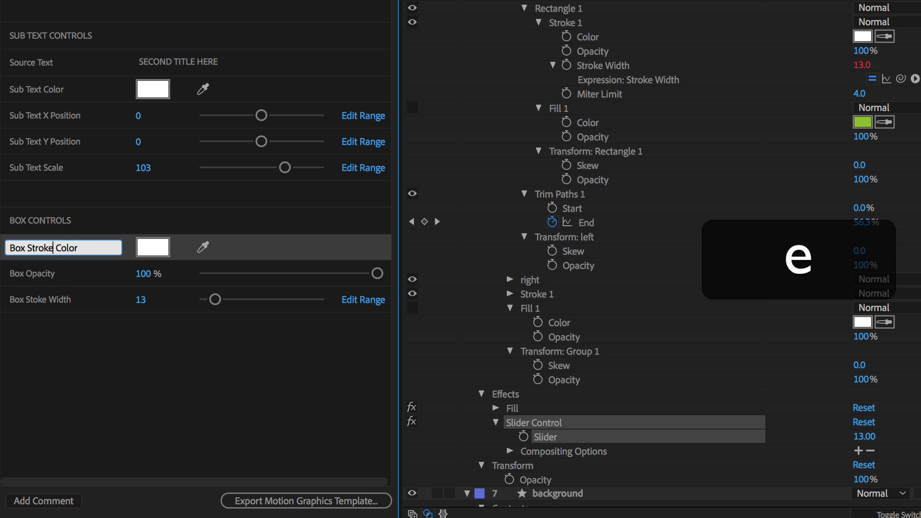
{"action": "left_click", "coordinate": [70, 384]}
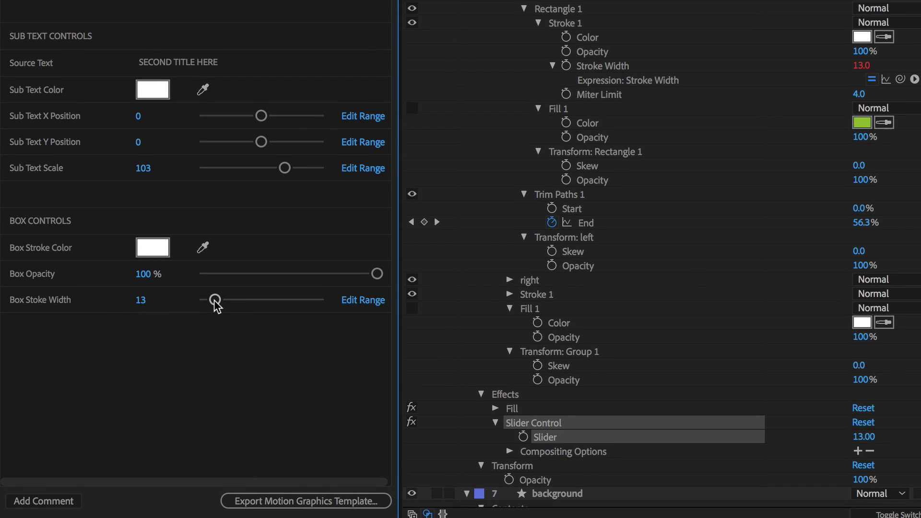
Step: Test the Box Stoke Width slider at about 44 and set the maximum of its slider range to 50
{"action": "left_click_drag", "start_coordinate": [215, 299], "coordinate": [280, 302]}
{"action": "mouse_move", "coordinate": [189, 481]}
{"action": "left_mouse_down"}
{"action": "mouse_move", "coordinate": [225, 483]}
{"action": "mouse_move", "coordinate": [152, 477]}
{"action": "mouse_move", "coordinate": [171, 478]}
{"action": "left_mouse_up"}
{"action": "left_click", "coordinate": [241, 479]}
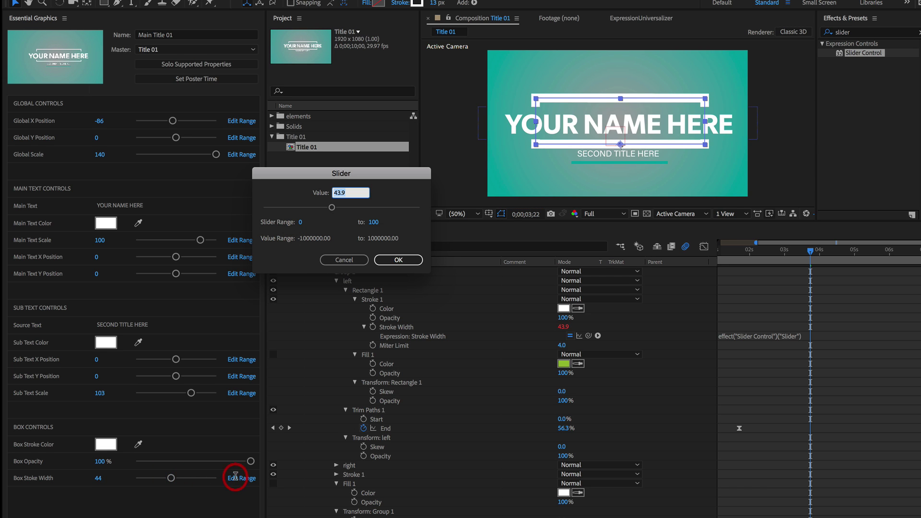
{"action": "left_click", "coordinate": [374, 222]}
{"action": "type", "text": "50"}
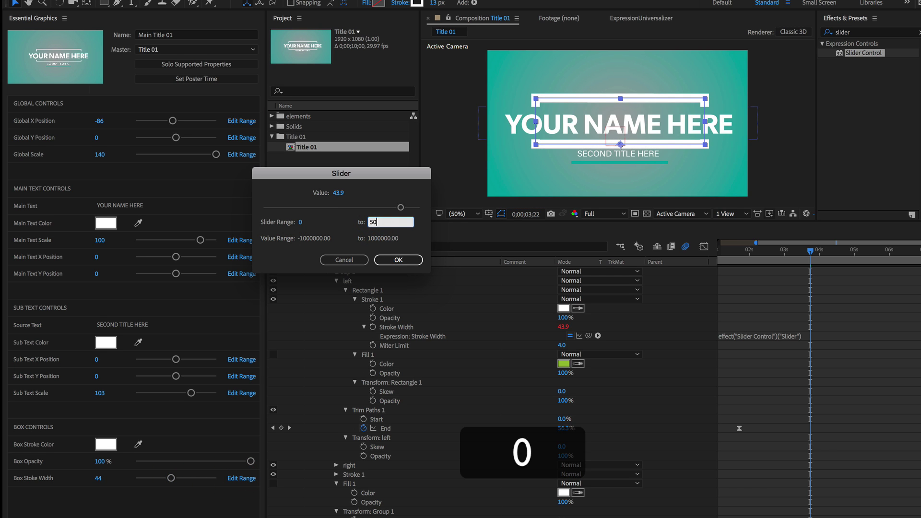
{"action": "key", "text": "Return"}
Step: Apply the Separate XYZ Position preset to the box layer and expand its position properties in the timeline
{"action": "left_click", "coordinate": [854, 34]}
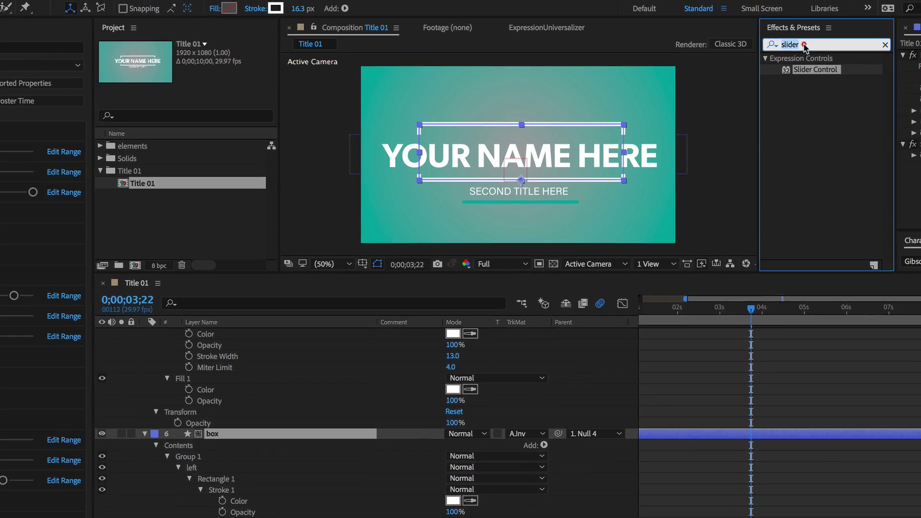
{"action": "type", "text": "separa"}
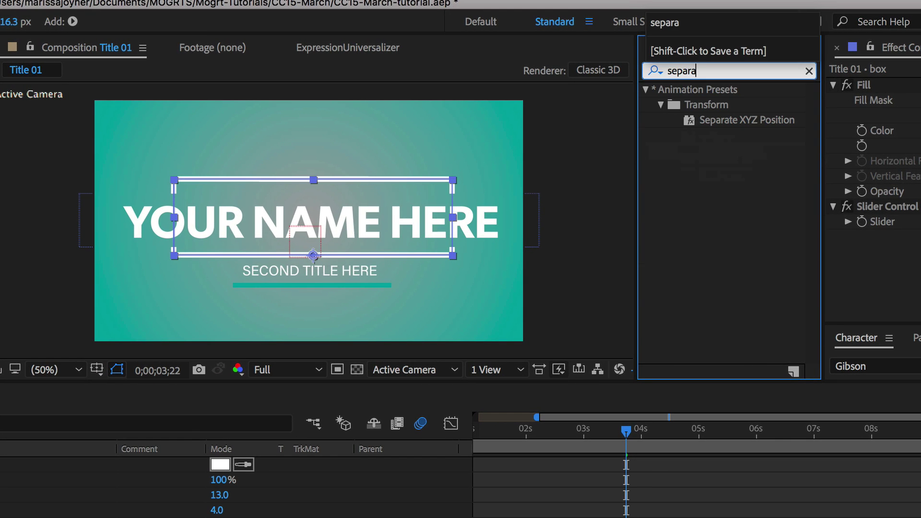
{"action": "double_click", "coordinate": [763, 120]}
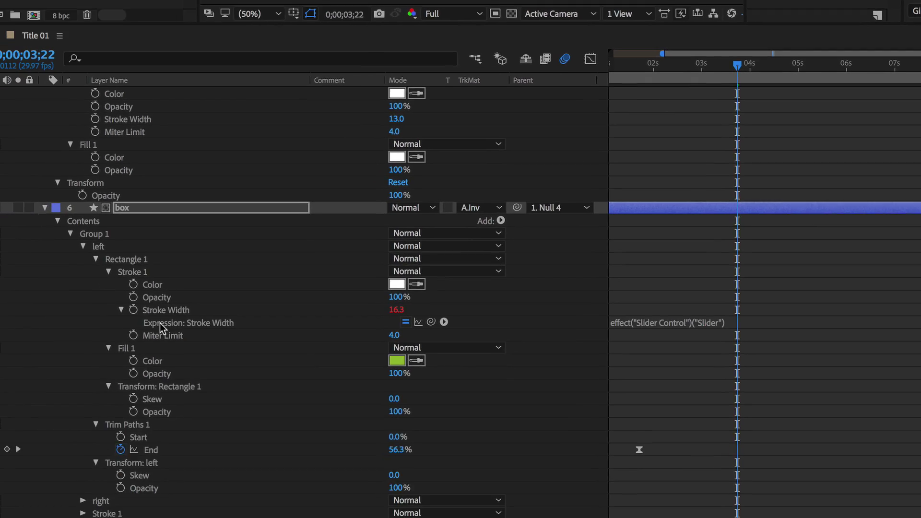
{"action": "scroll", "coordinate": [182, 282], "scroll_direction": "down", "scroll_amount": 3}
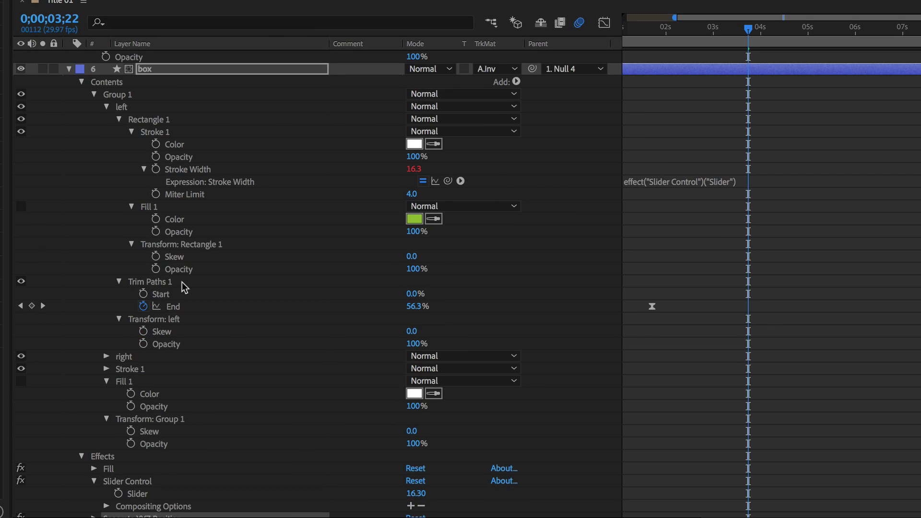
{"action": "key", "text": "e"}
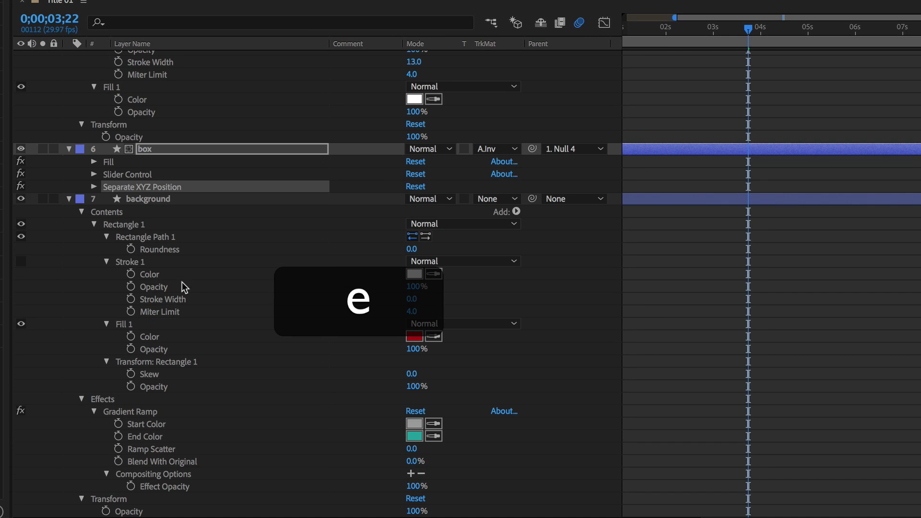
{"action": "left_click", "coordinate": [93, 187]}
Step: Add the box layer's X Position to the template below Box Stoke Width and rename the control "Box X Position"
{"action": "left_click", "coordinate": [144, 199]}
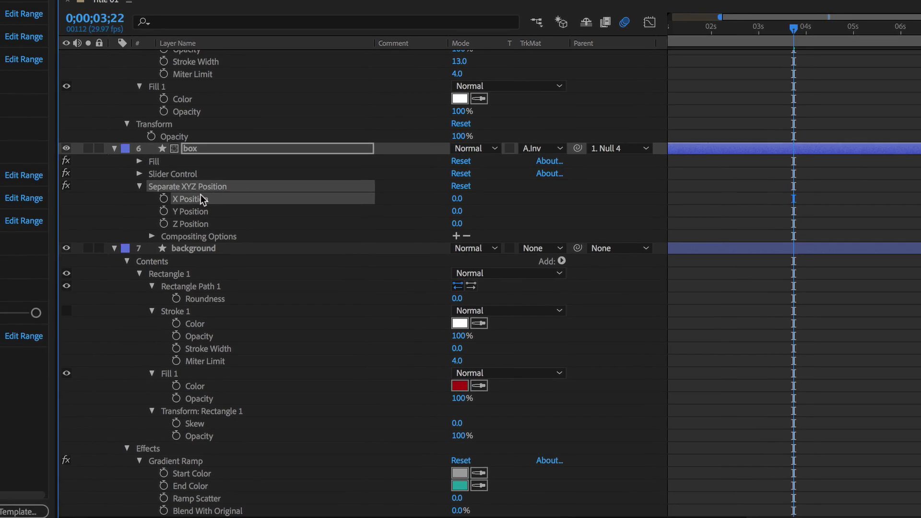
{"action": "left_click_drag", "start_coordinate": [153, 204], "coordinate": [202, 373]}
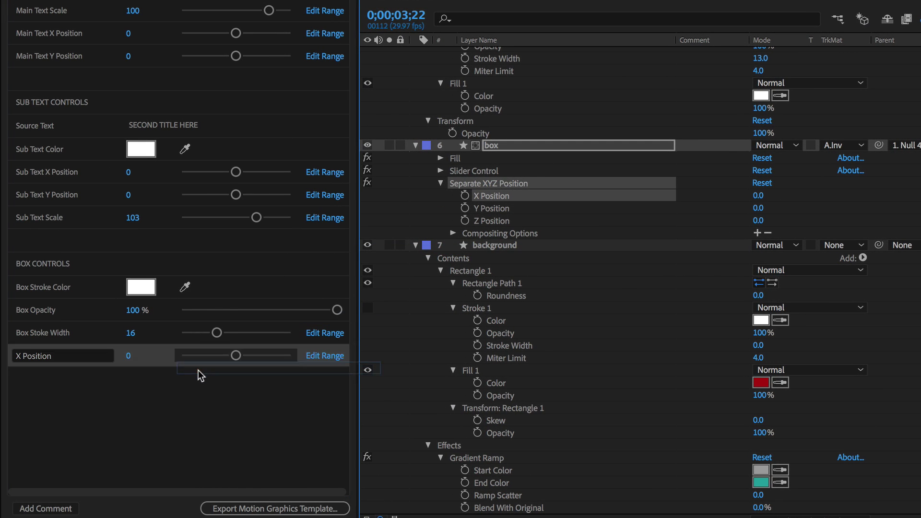
{"action": "left_click", "coordinate": [18, 359]}
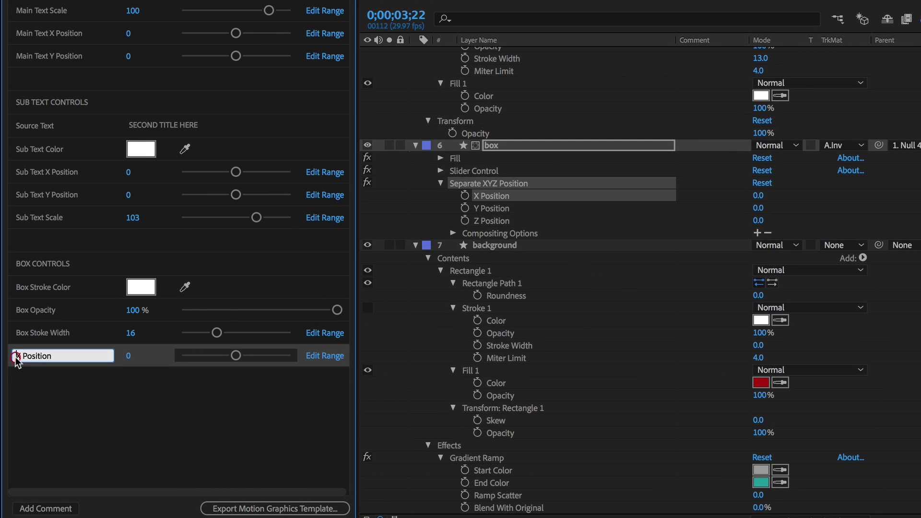
{"action": "type", "text": "Box"}
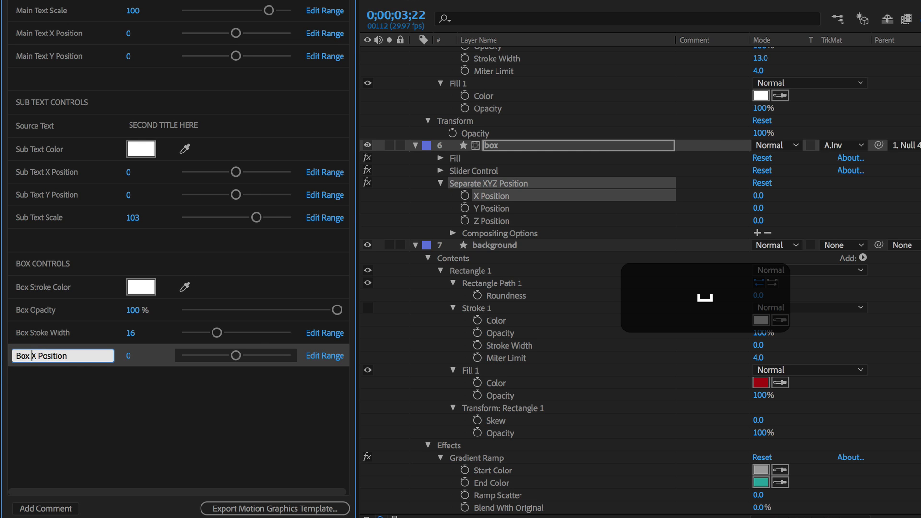
Step: Add the box layer's Y Position to the template below Box X Position and rename the control "Box Y Position"
{"action": "left_click_drag", "start_coordinate": [480, 210], "coordinate": [120, 378]}
{"action": "left_click", "coordinate": [15, 382]}
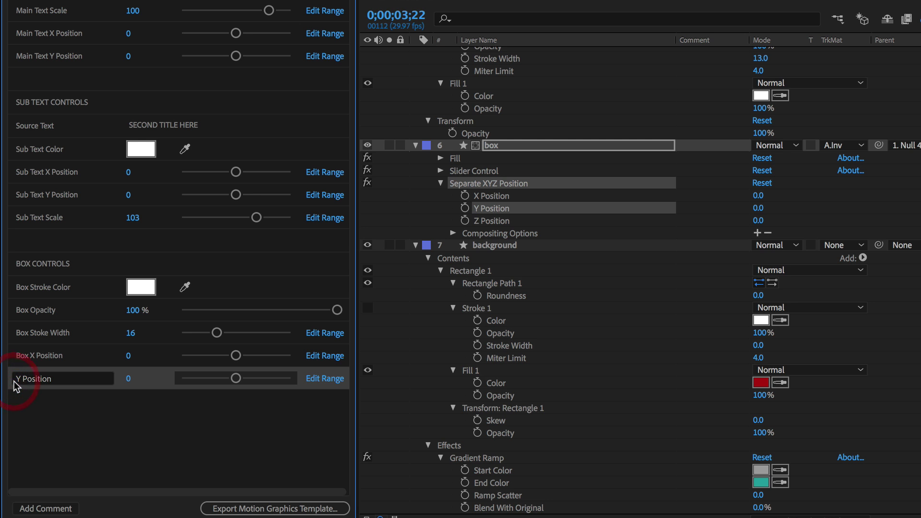
{"action": "left_click", "coordinate": [17, 380]}
{"action": "type", "text": "Box"}
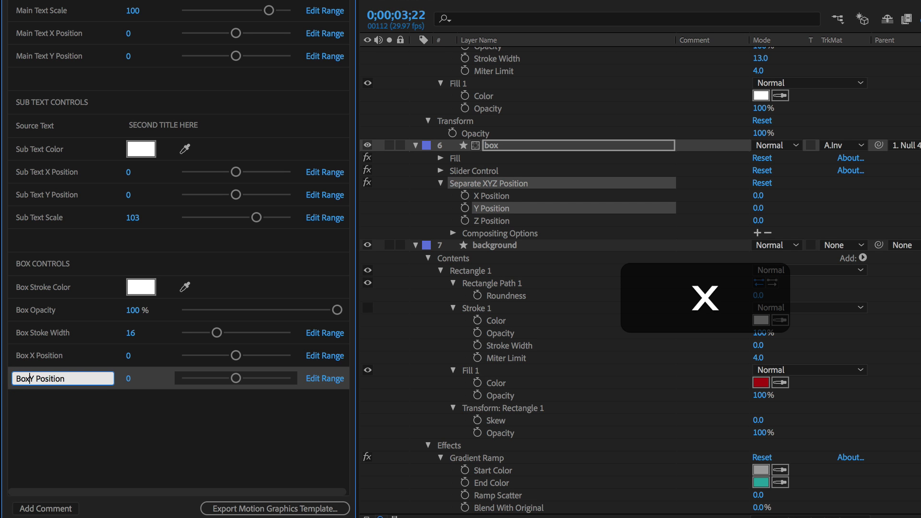
{"action": "left_click", "coordinate": [91, 439]}
{"action": "scroll", "coordinate": [509, 258], "scroll_direction": "up", "scroll_amount": 5}
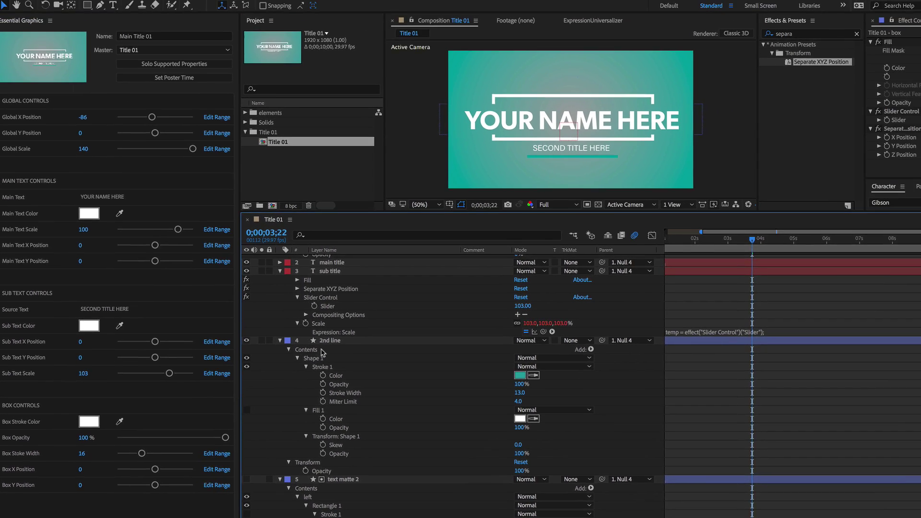
Step: Add a comment below Box Y Position in the template and clear its text to leave a blank spacer row
{"action": "left_click", "coordinate": [328, 341]}
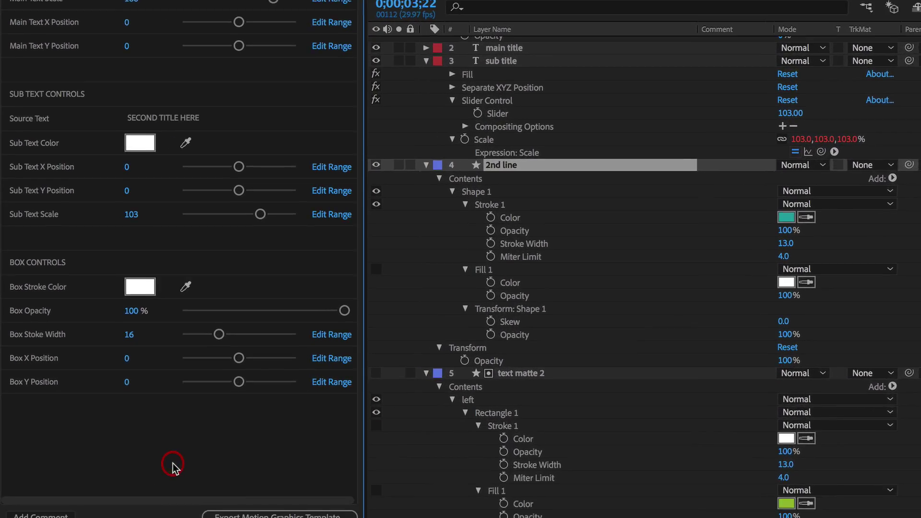
{"action": "left_click", "coordinate": [55, 515]}
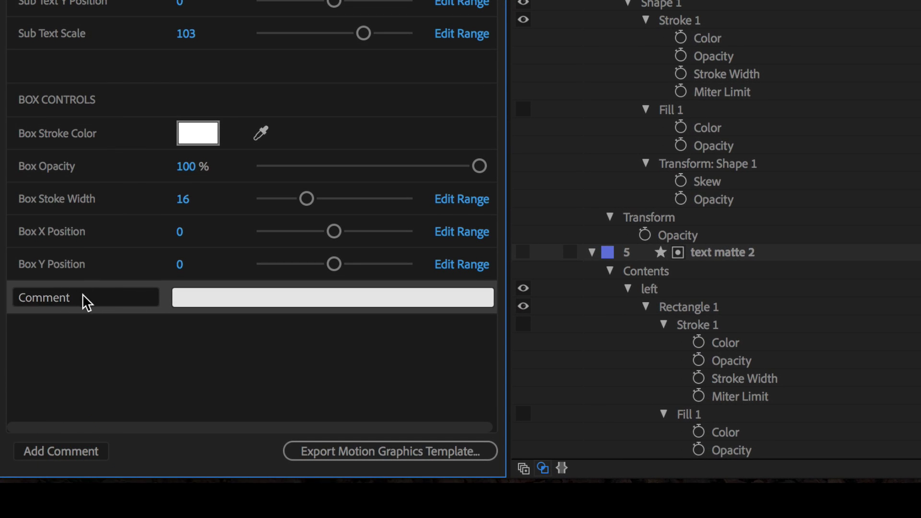
{"action": "left_click_drag", "start_coordinate": [82, 295], "coordinate": [14, 297]}
{"action": "key", "text": "BackSpace"}
{"action": "left_click", "coordinate": [82, 357]}
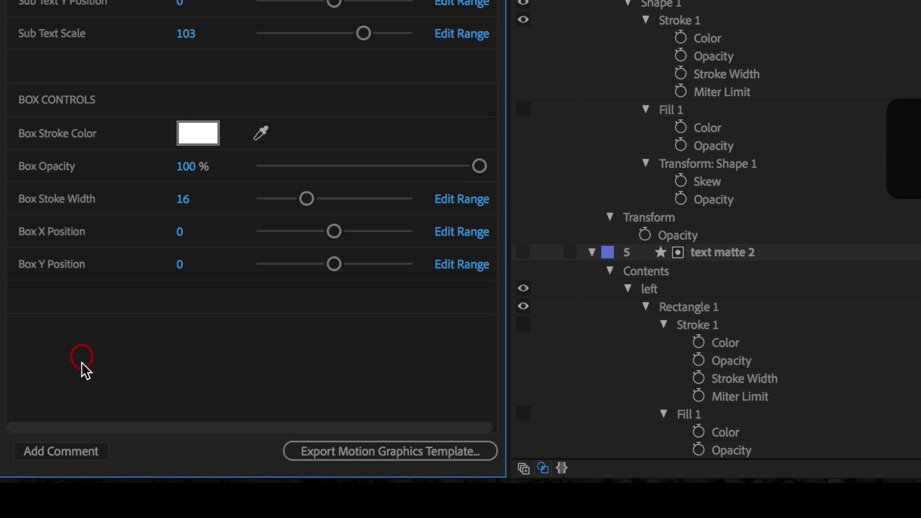
Step: Add another comment below the blank spacer row and title it "LINE CONTROLS"
{"action": "left_click", "coordinate": [77, 453]}
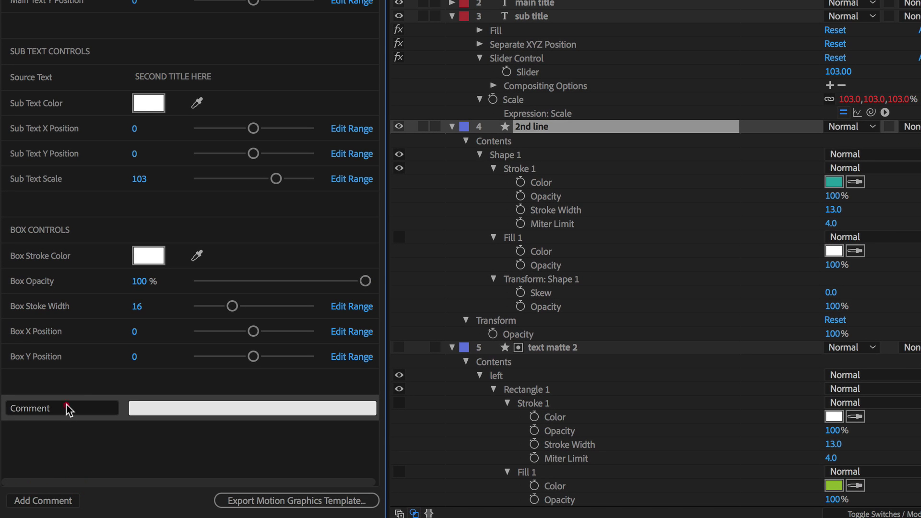
{"action": "left_click", "coordinate": [66, 404]}
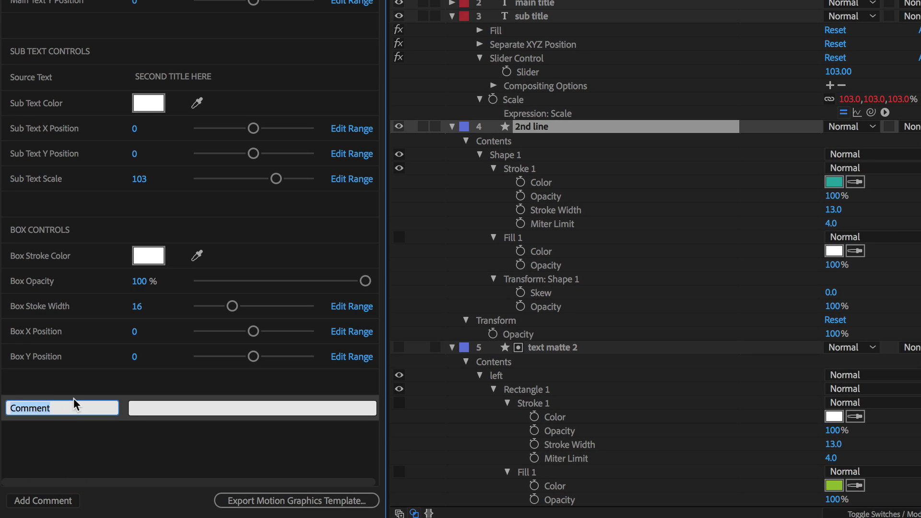
{"action": "type", "text": "Line"}
{"action": "key", "text": "BackSpace"}
{"action": "key", "text": "BackSpace"}
{"action": "key", "text": "BackSpace"}
{"action": "type", "text": "INC"}
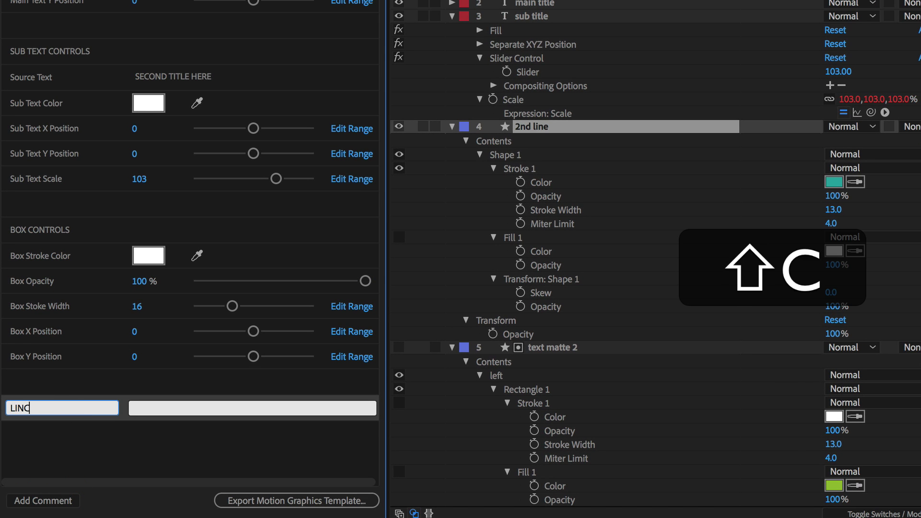
{"action": "key", "text": "BackSpace"}
{"action": "type", "text": "E CONTROLS"}
{"action": "key", "text": "Return"}
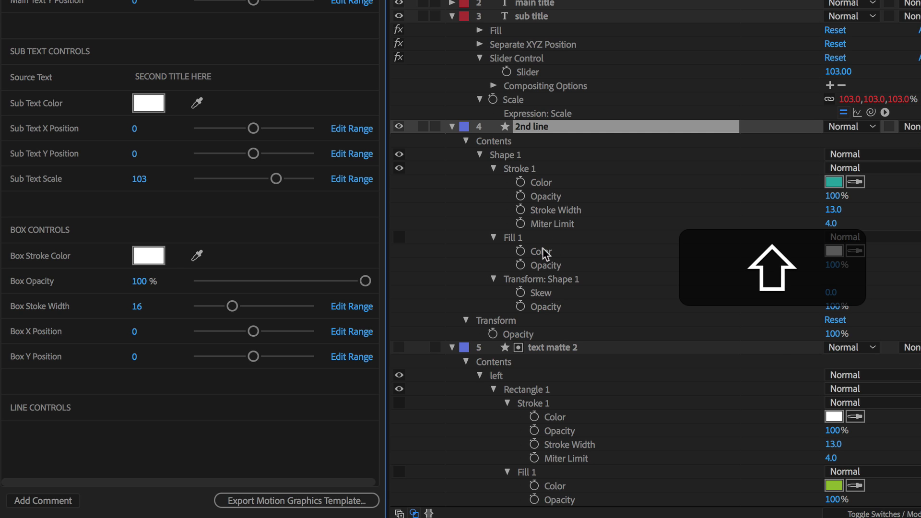
Step: Add the 2nd line layer's Stroke 1 Color to the template below LINE CONTROLS and rename the control "Line Color"
{"action": "left_click", "coordinate": [533, 132]}
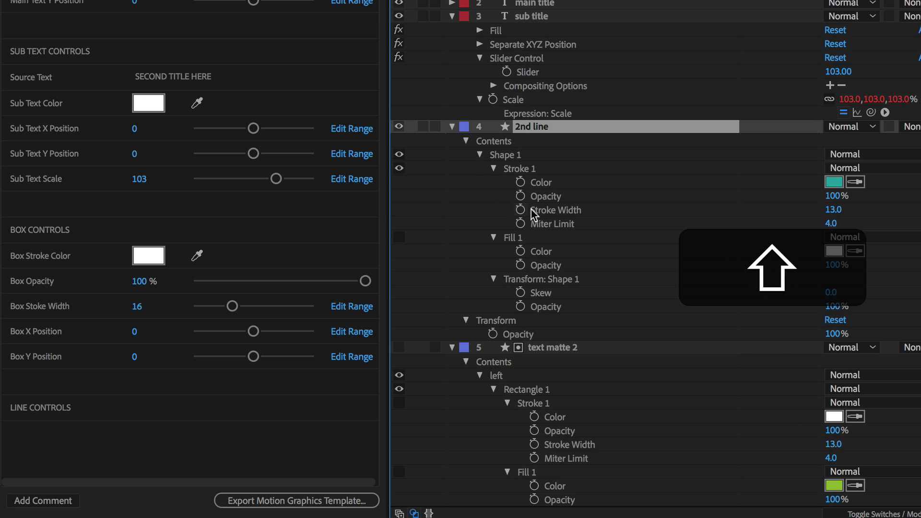
{"action": "left_click", "coordinate": [540, 184]}
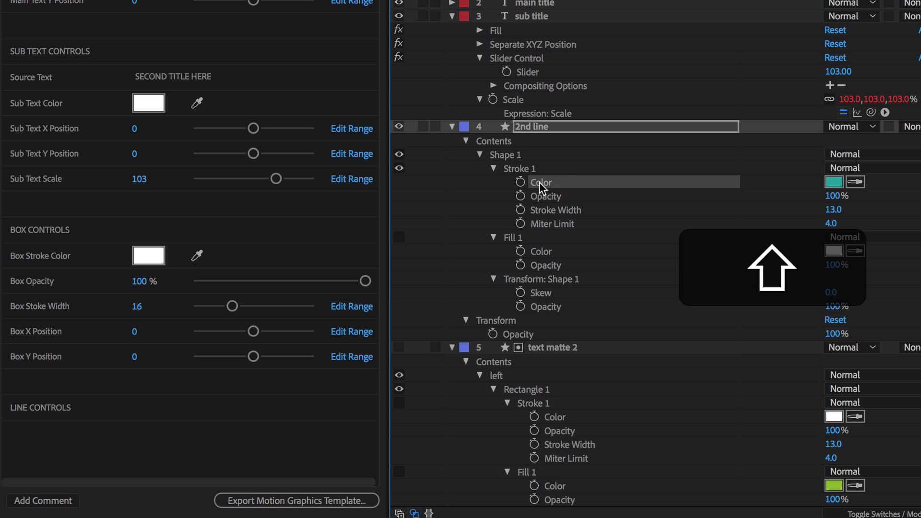
{"action": "mouse_move", "coordinate": [540, 182]}
{"action": "left_mouse_down"}
{"action": "mouse_move", "coordinate": [175, 401]}
{"action": "mouse_move", "coordinate": [162, 424]}
{"action": "left_mouse_up"}
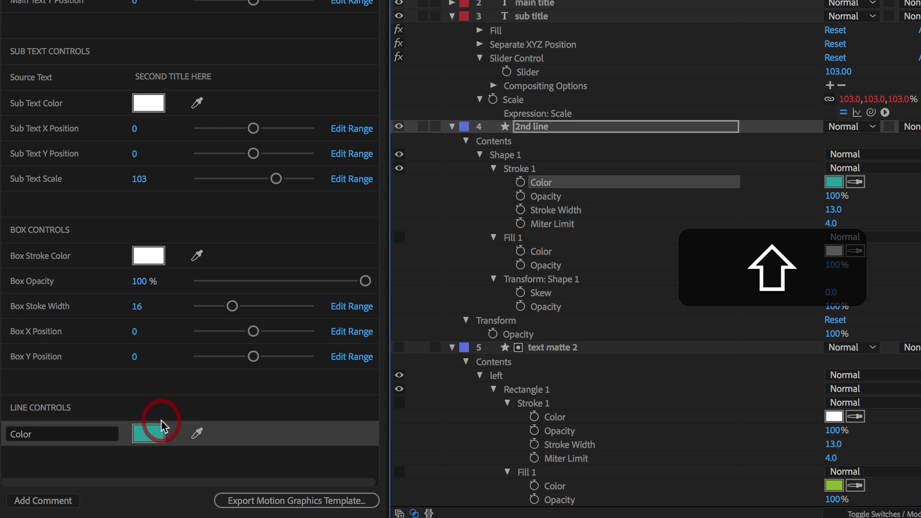
{"action": "left_click", "coordinate": [20, 435]}
{"action": "left_click", "coordinate": [13, 434]}
{"action": "type", "text": "LINE"}
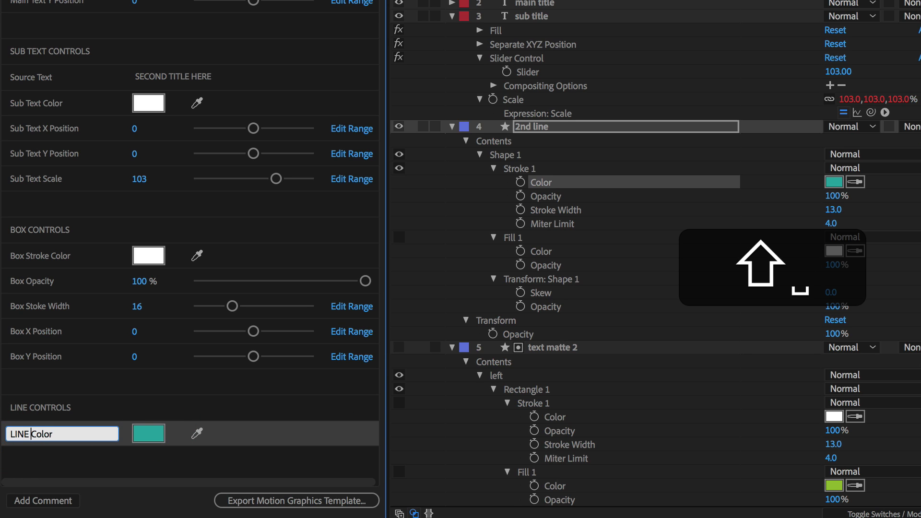
{"action": "key", "text": "shift+BackSpace"}
{"action": "key", "text": "shift+BackSpace"}
{"action": "type", "text": "ine"}
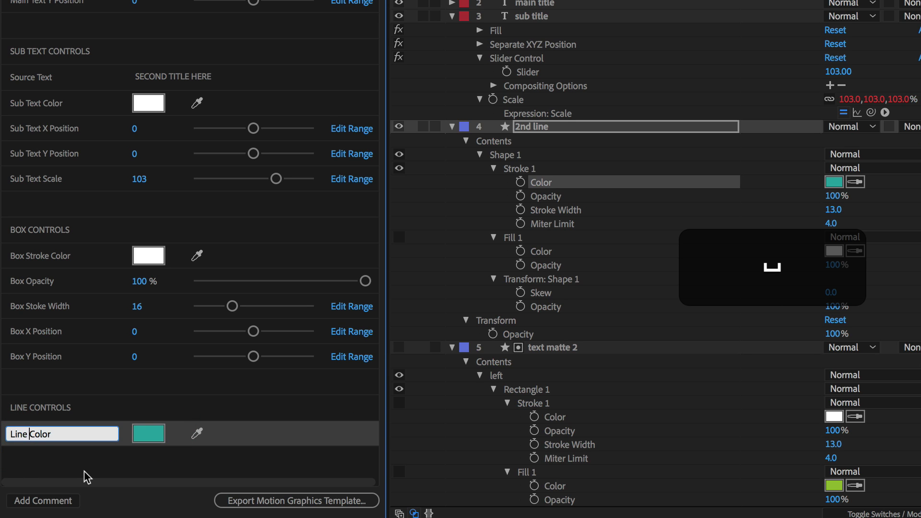
{"action": "left_click", "coordinate": [444, 230]}
Step: Add the 2nd line layer's Transform Opacity to the template below Line Color and rename the control "Line Opacity"
{"action": "left_click_drag", "start_coordinate": [519, 334], "coordinate": [162, 453]}
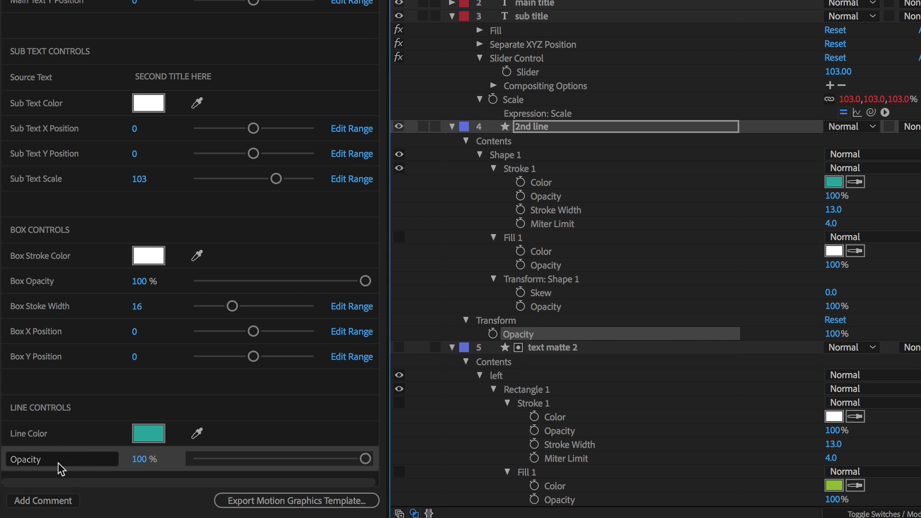
{"action": "left_click", "coordinate": [11, 459]}
{"action": "type", "text": "L"}
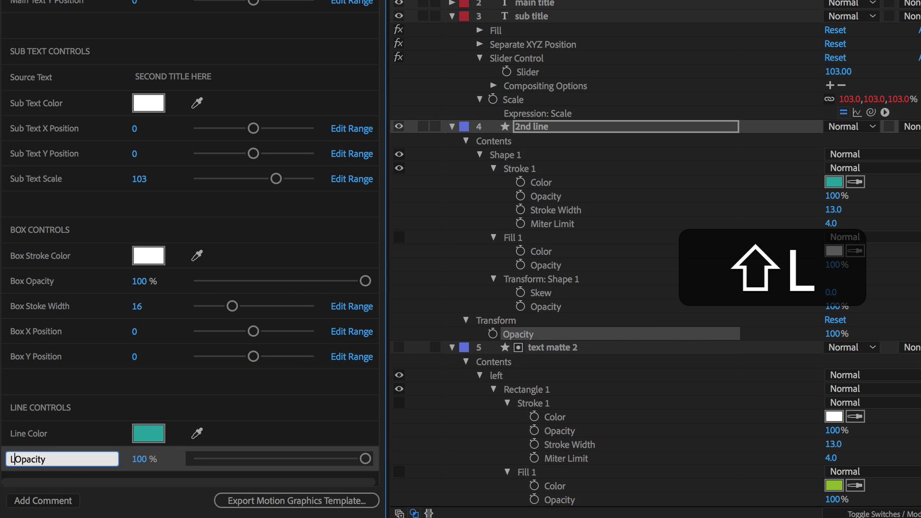
{"action": "type", "text": "ine"}
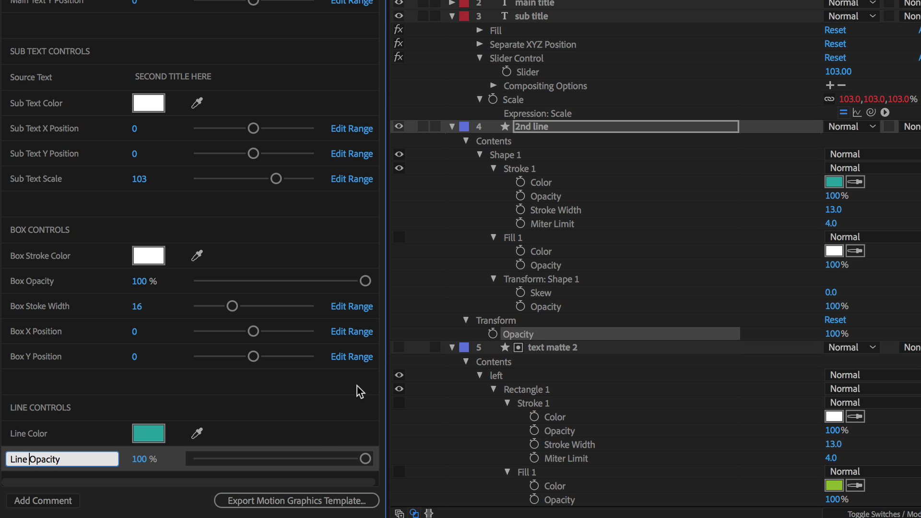
{"action": "left_click", "coordinate": [466, 204]}
Step: Apply the Separate XYZ Position preset to the 2nd line layer and expand its position properties in the timeline
{"action": "left_click", "coordinate": [549, 128]}
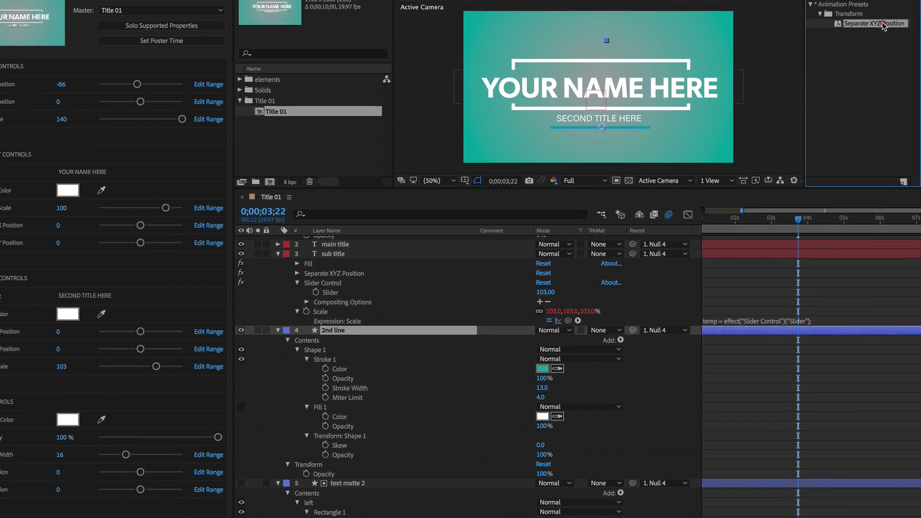
{"action": "double_click", "coordinate": [836, 59]}
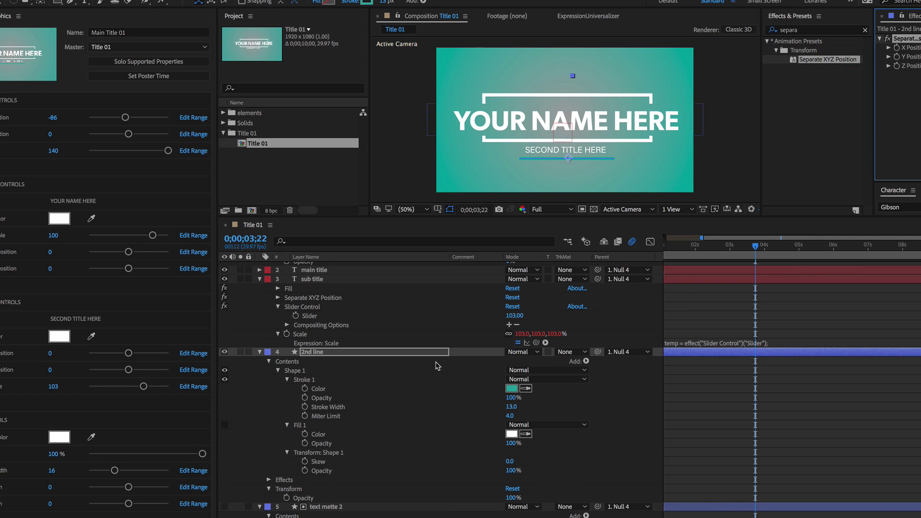
{"action": "key", "text": "e"}
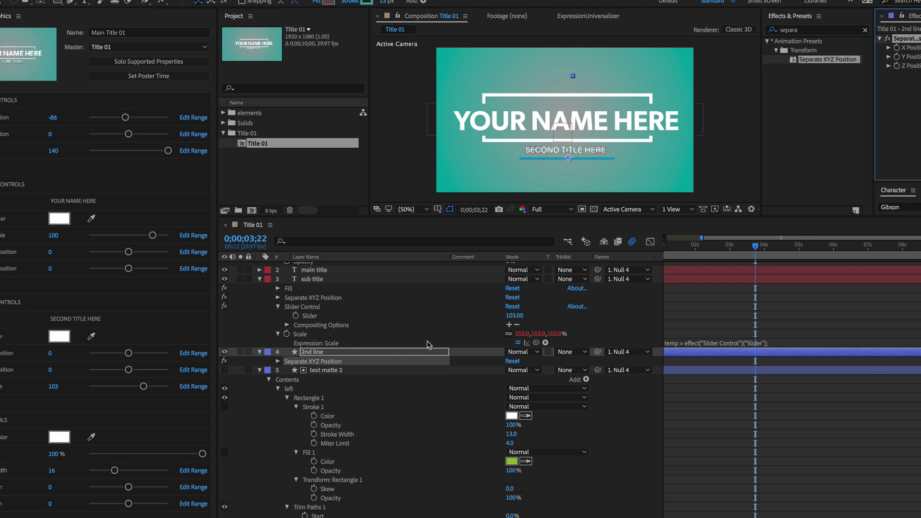
{"action": "left_click", "coordinate": [278, 361]}
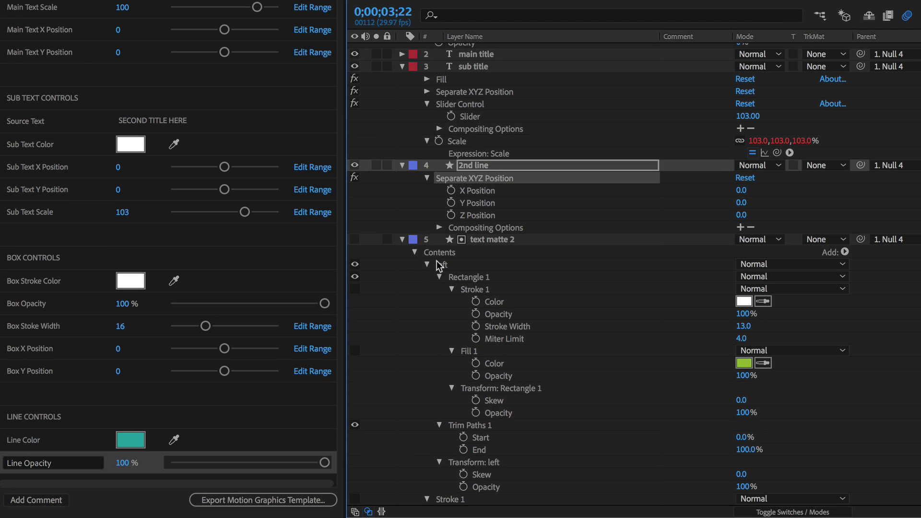
Step: Add the 2nd line layer's X Position to the template below Line Opacity and rename the control "Line X Position"
{"action": "left_click_drag", "start_coordinate": [475, 188], "coordinate": [102, 474]}
{"action": "left_click", "coordinate": [6, 470]}
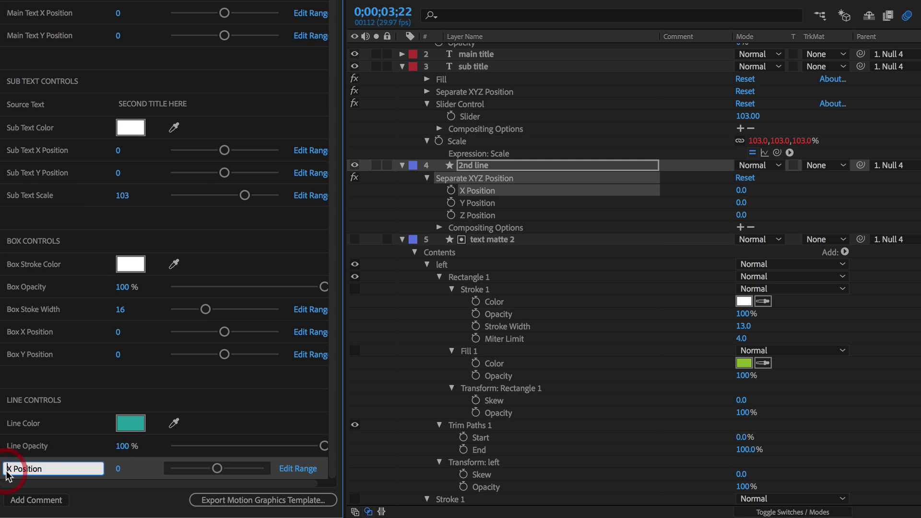
{"action": "type", "text": "Line"}
Step: Add the 2nd line layer's Y Position to the template below Line X Position and rename the control "Line Y Position"
{"action": "left_click_drag", "start_coordinate": [479, 203], "coordinate": [83, 473]}
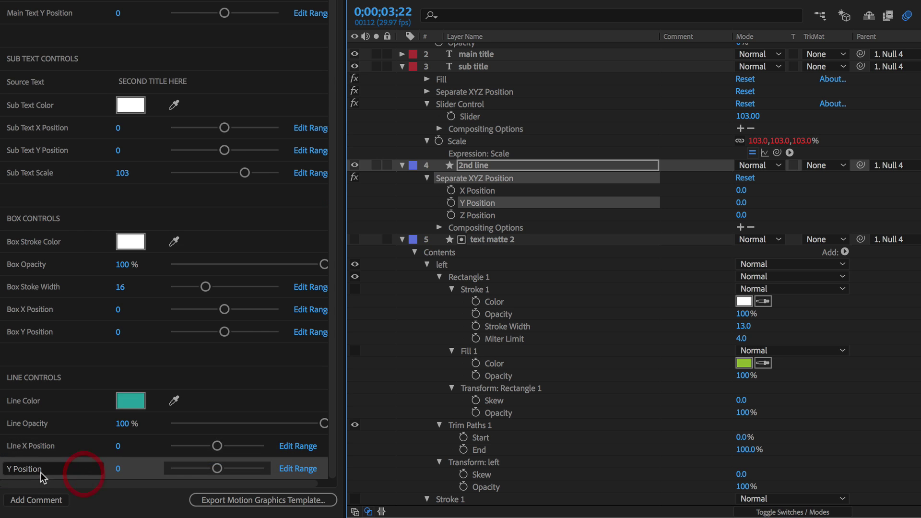
{"action": "left_click", "coordinate": [12, 471]}
{"action": "type", "text": "Line"}
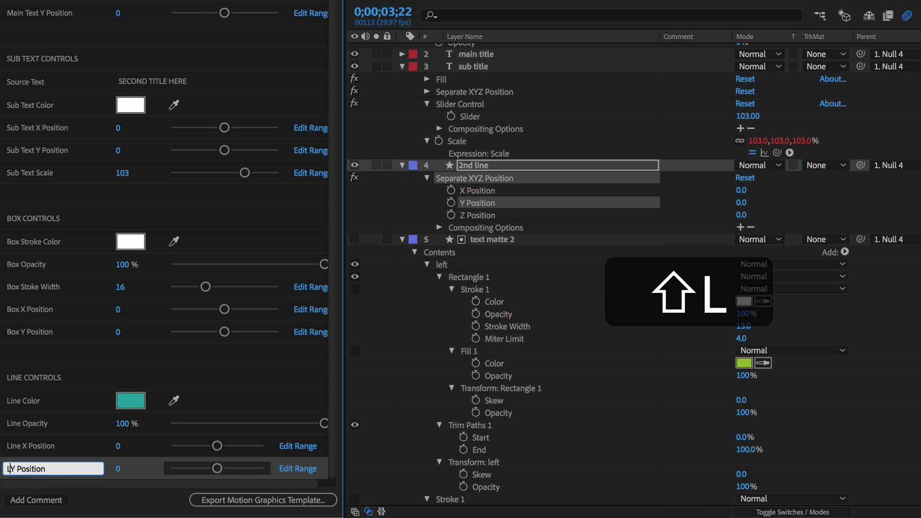
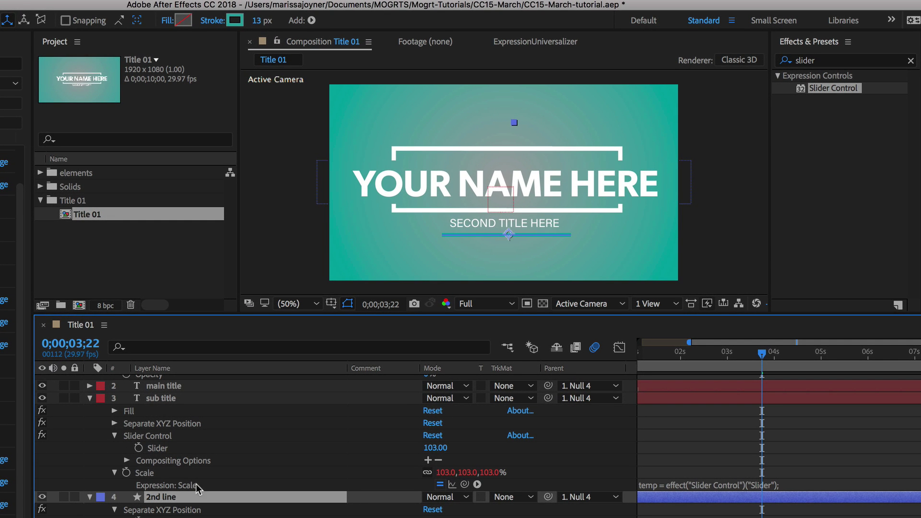
Step: Apply a Slider Control effect to the 2nd line layer and reveal its Slider and Scale properties in the timeline
{"action": "double_click", "coordinate": [833, 88]}
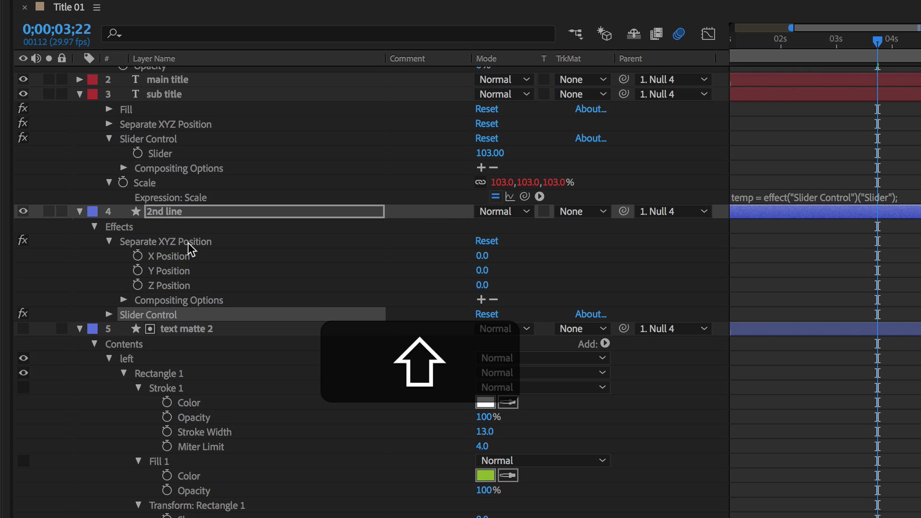
{"action": "key", "text": "shift+s"}
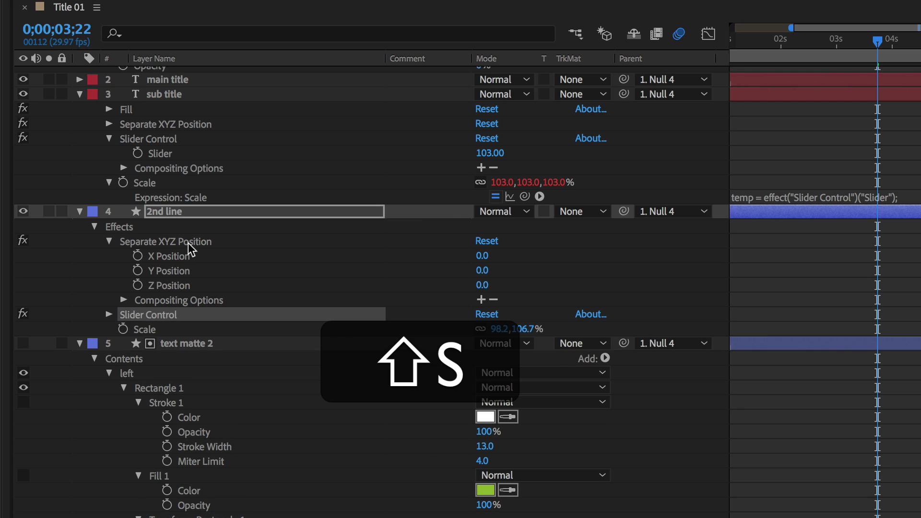
{"action": "left_click", "coordinate": [108, 315]}
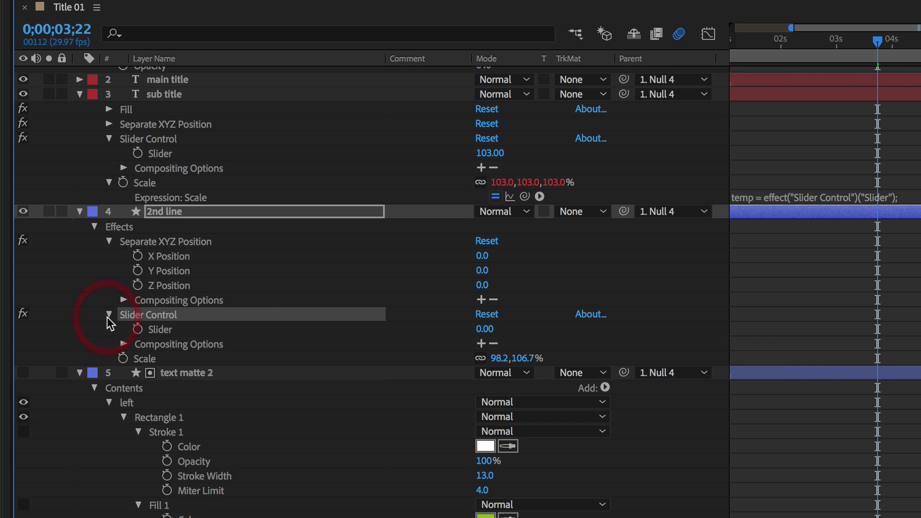
Step: Write a Scale expression on the 2nd line layer linking horizontal scale to its Slider and vertical to its own Y scale, and set the Slider to 97
{"action": "left_click", "coordinate": [124, 359], "text": "alt"}
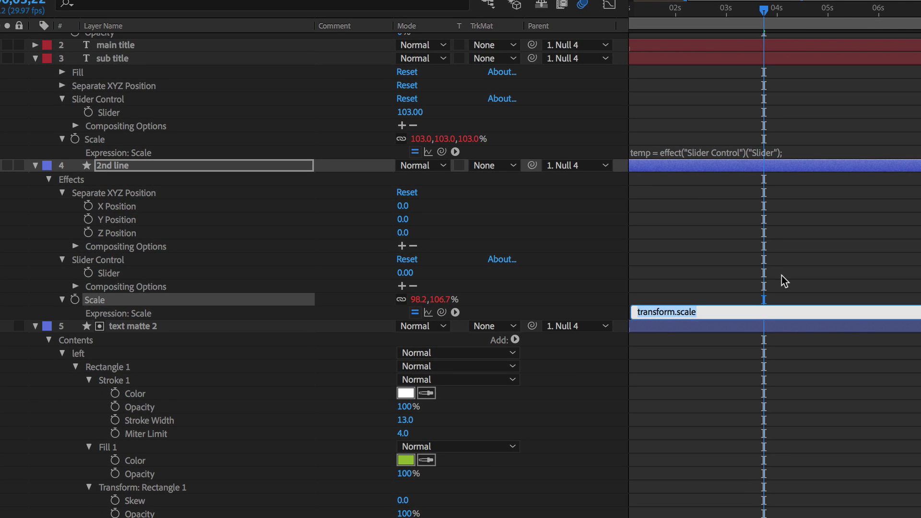
{"action": "type", "text": "["}
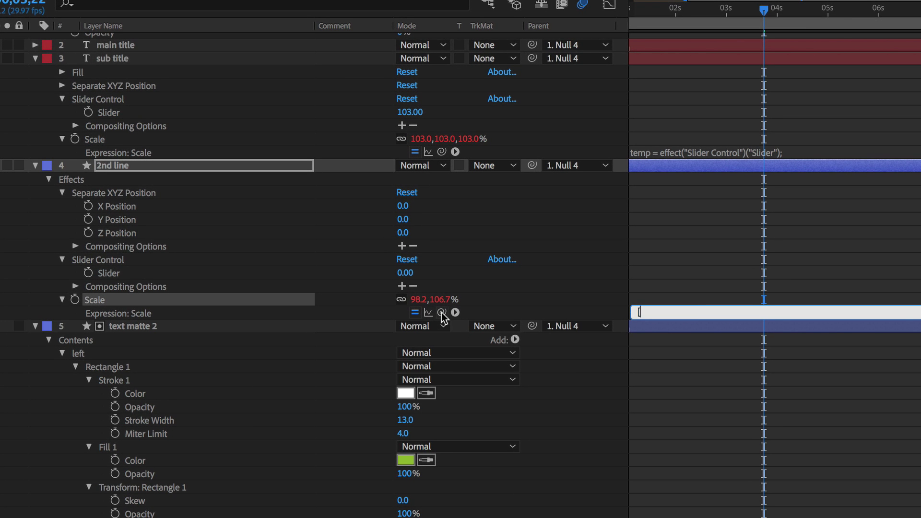
{"action": "left_click_drag", "start_coordinate": [442, 313], "coordinate": [122, 276]}
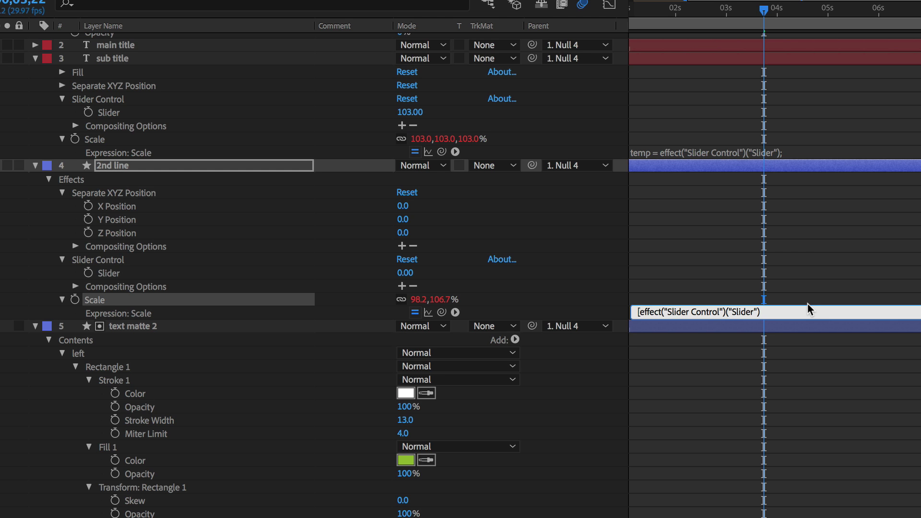
{"action": "type", "text": ","}
{"action": "left_click_drag", "start_coordinate": [442, 311], "coordinate": [443, 303]}
{"action": "type", "text": "]"}
{"action": "left_click", "coordinate": [31, 291]}
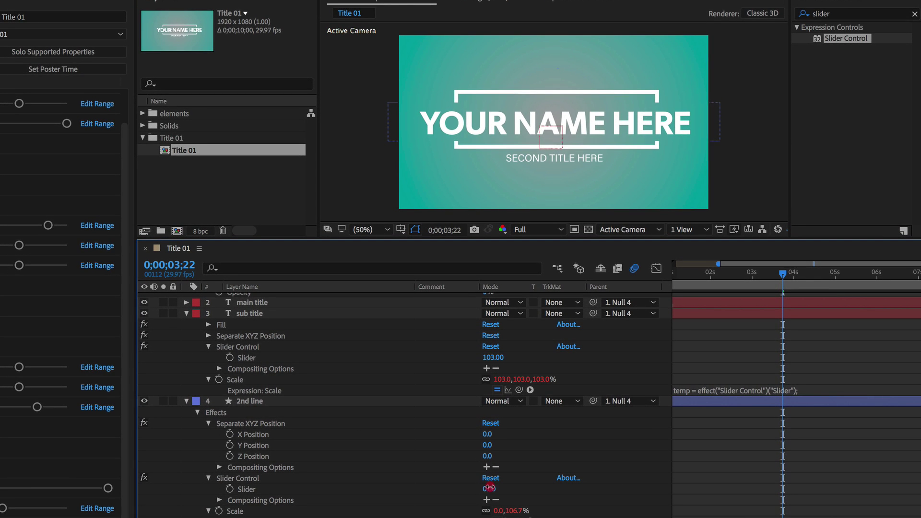
{"action": "left_click_drag", "start_coordinate": [490, 488], "coordinate": [555, 491]}
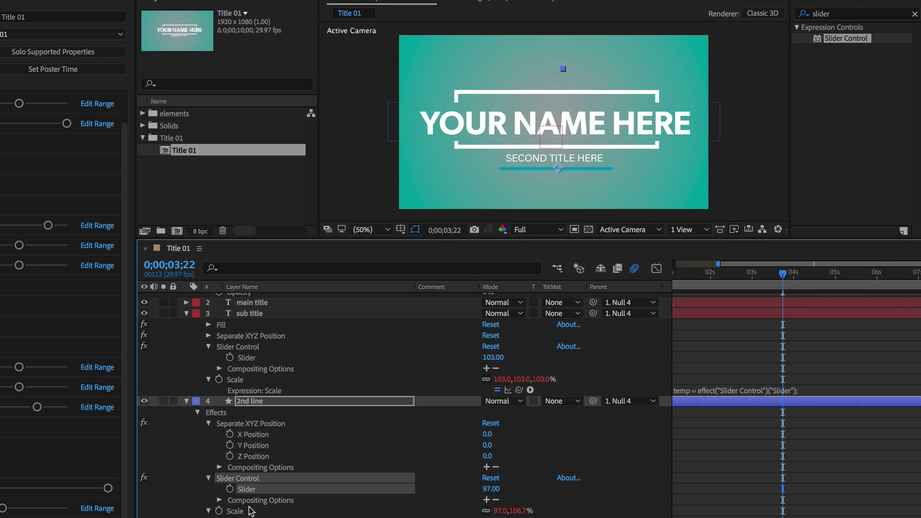
{"action": "left_click", "coordinate": [199, 484]}
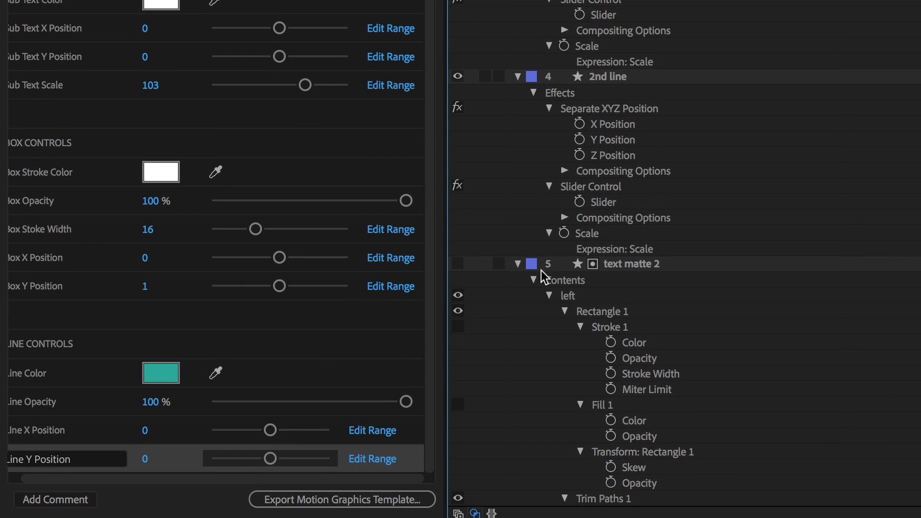
Step: Add the 2nd line layer's Slider to the template below Line Y Position and rename the control "Line Width"
{"action": "left_click_drag", "start_coordinate": [614, 199], "coordinate": [215, 466]}
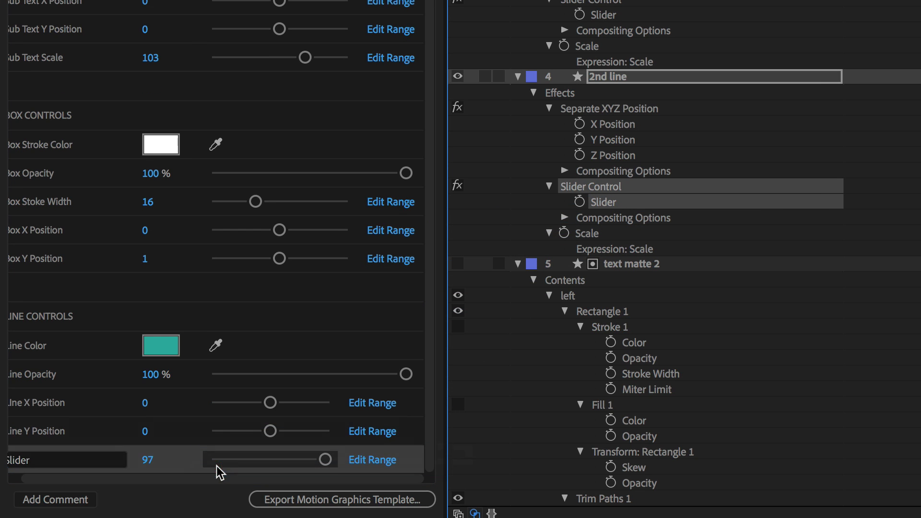
{"action": "left_click", "coordinate": [56, 460]}
{"action": "type", "text": "Line Wd"}
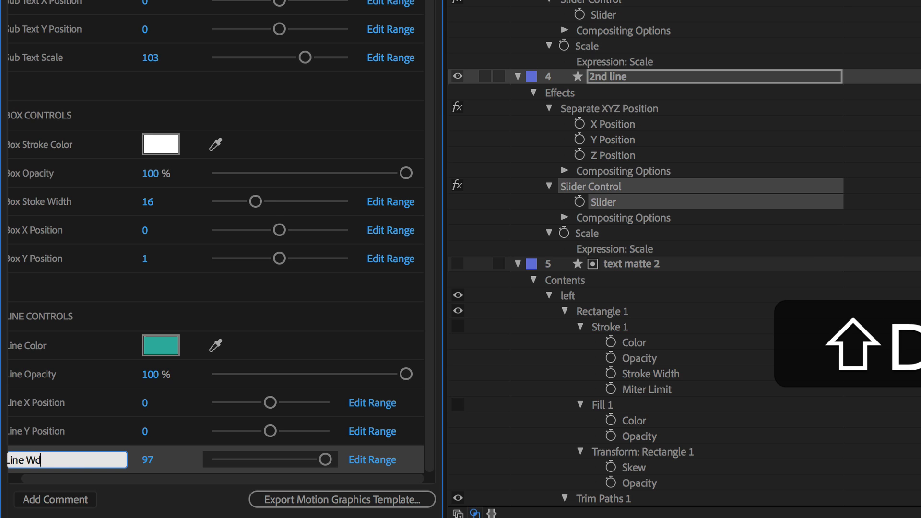
{"action": "key", "text": "BackSpace"}
{"action": "type", "text": "idth"}
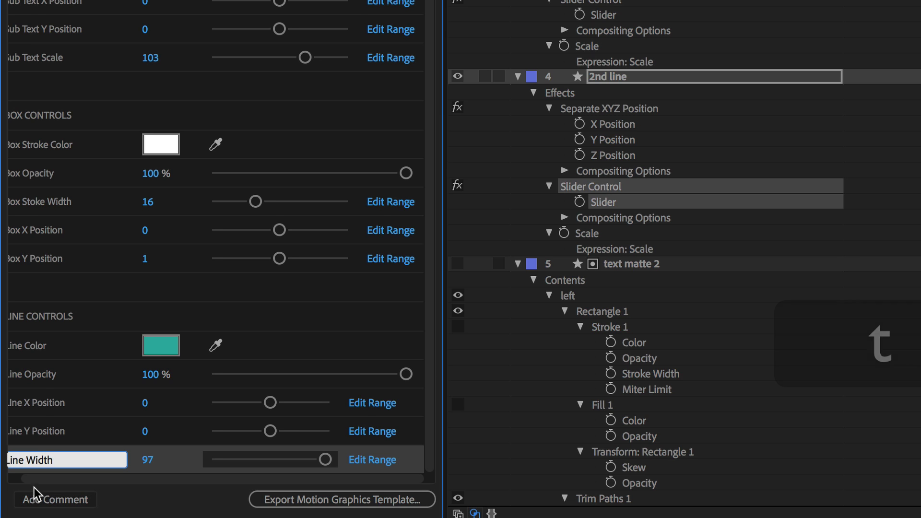
Step: Select the background layer and add a blank-named comment below Line Width as a spacer in the template
{"action": "key", "text": "Return"}
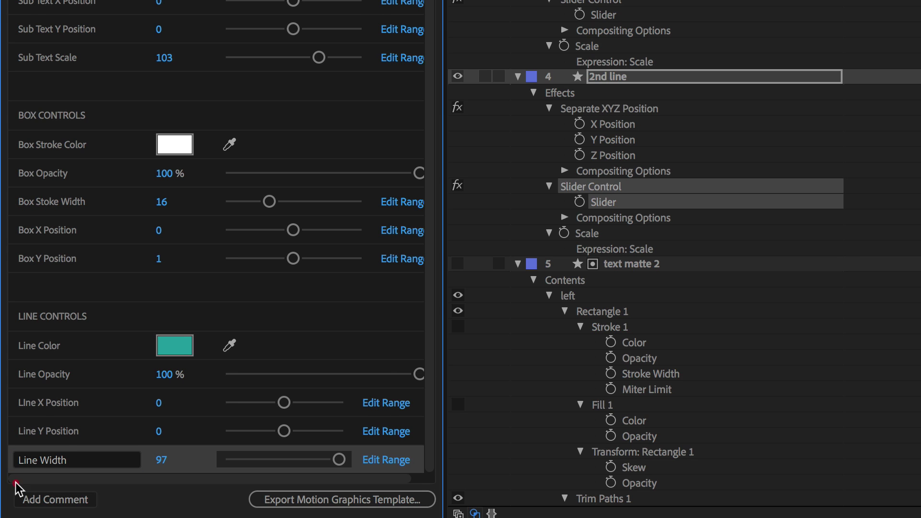
{"action": "left_click", "coordinate": [493, 192]}
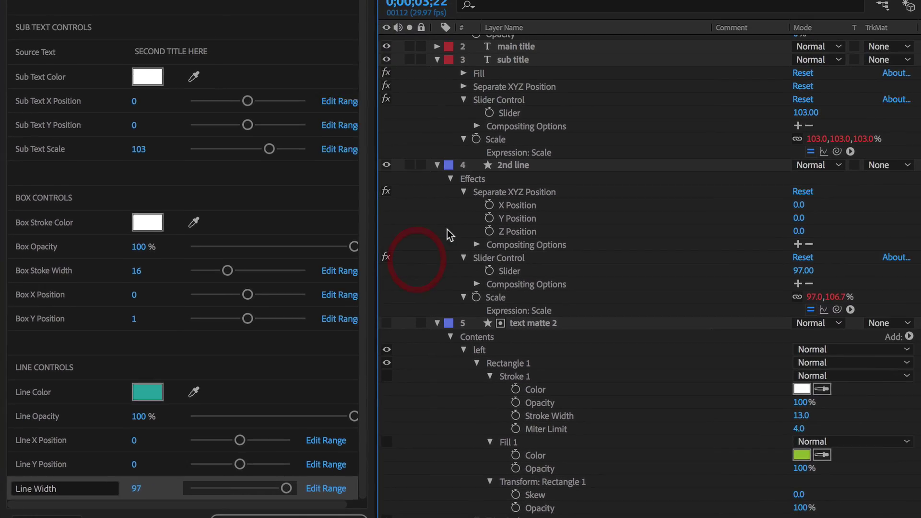
{"action": "scroll", "coordinate": [280, 378], "scroll_direction": "down", "scroll_amount": 6}
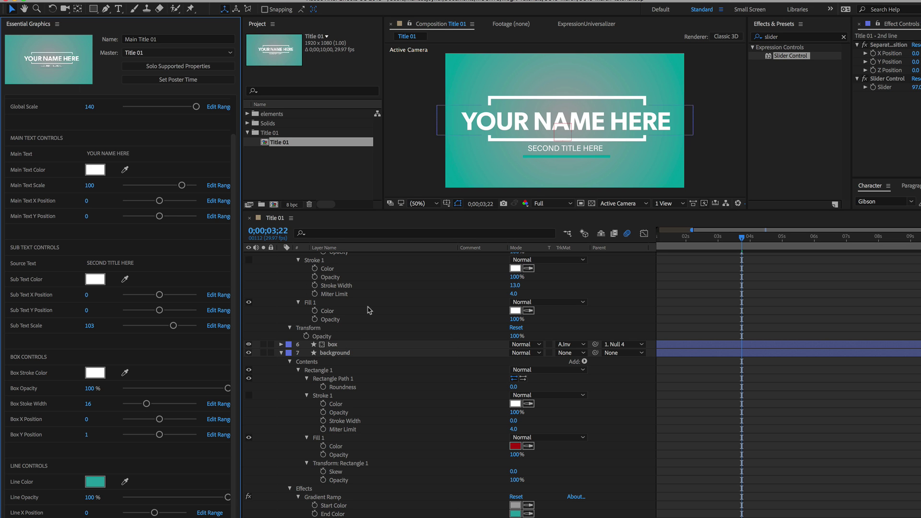
{"action": "left_click", "coordinate": [336, 353]}
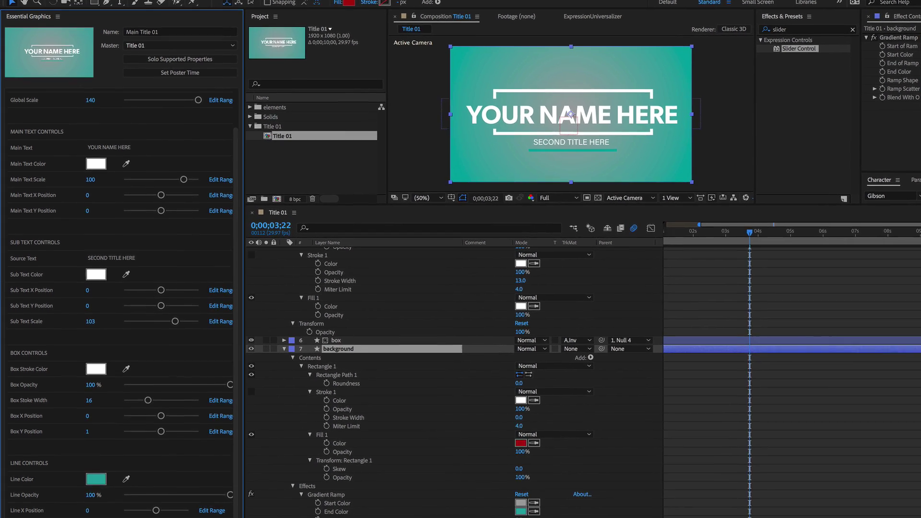
{"action": "left_click", "coordinate": [41, 514]}
{"action": "double_click", "coordinate": [52, 488]}
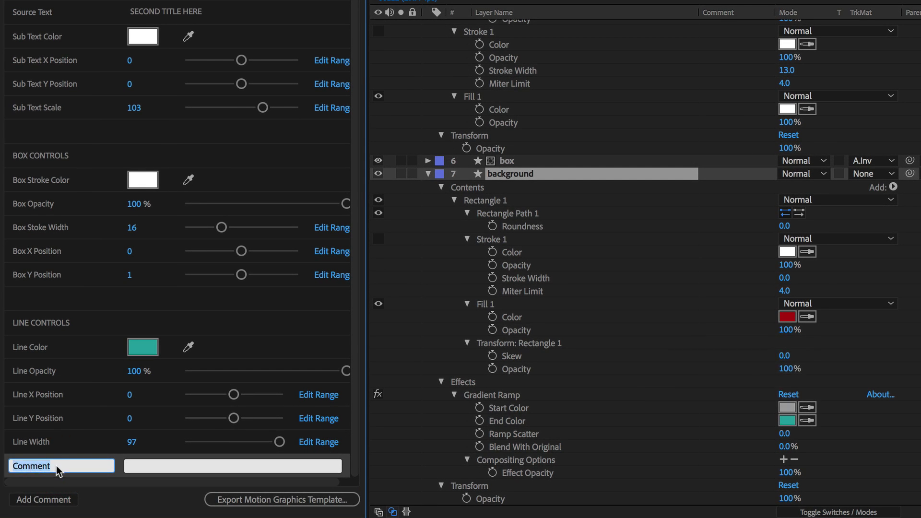
{"action": "key", "text": "BackSpace"}
Step: Add another comment below the blank spacer and title it "BACKGROUND CONTROLS"
{"action": "left_click", "coordinate": [39, 501]}
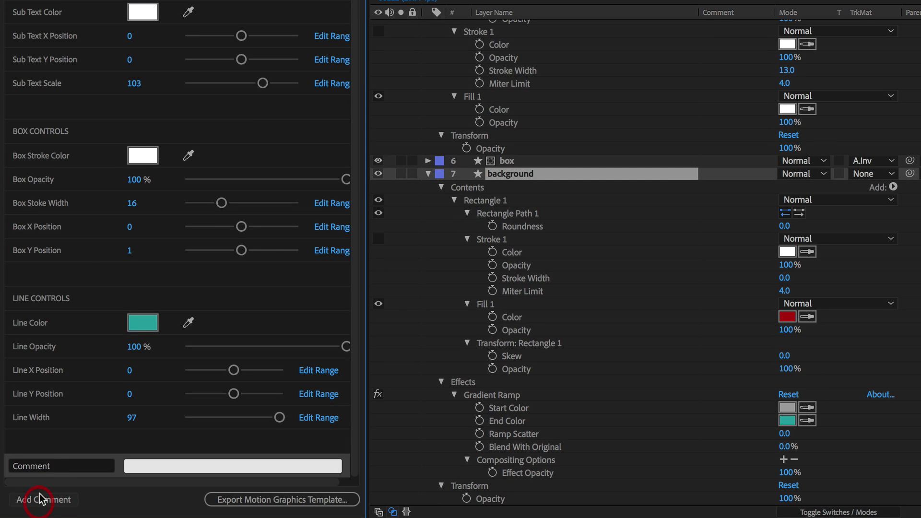
{"action": "double_click", "coordinate": [60, 469]}
{"action": "type", "text": "backg"}
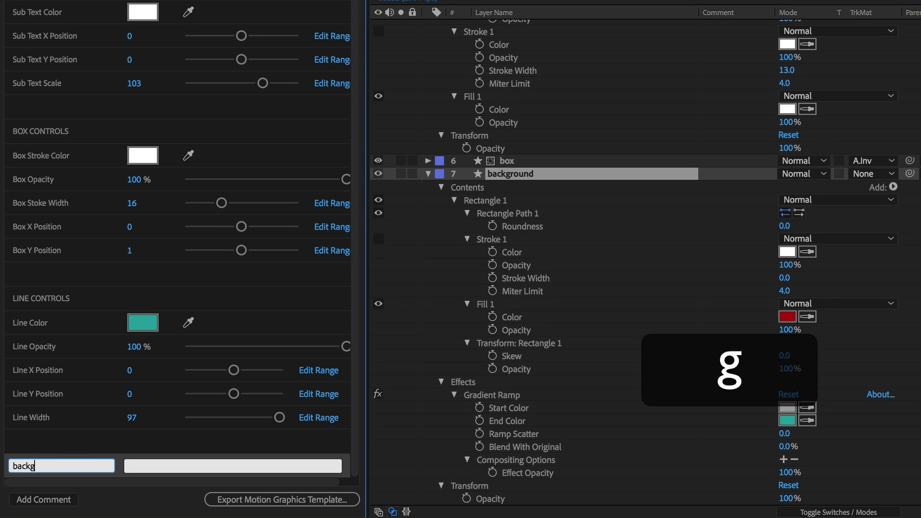
{"action": "key", "text": "BackSpace"}
{"action": "key", "text": "BackSpace"}
{"action": "key", "text": "BackSpace"}
{"action": "key", "text": "BackSpace"}
{"action": "key", "text": "BackSpace"}
{"action": "type", "text": "BACKGROUND CONTROLS"}
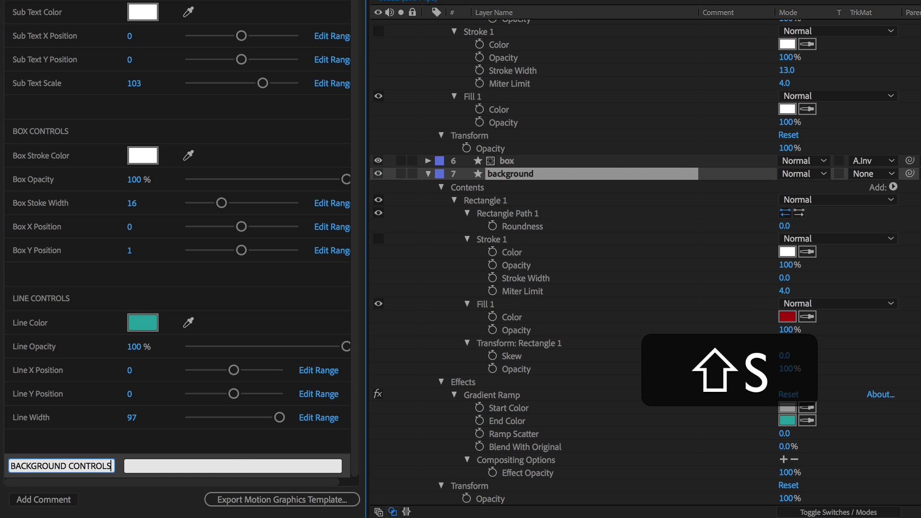
{"action": "left_click", "coordinate": [521, 335]}
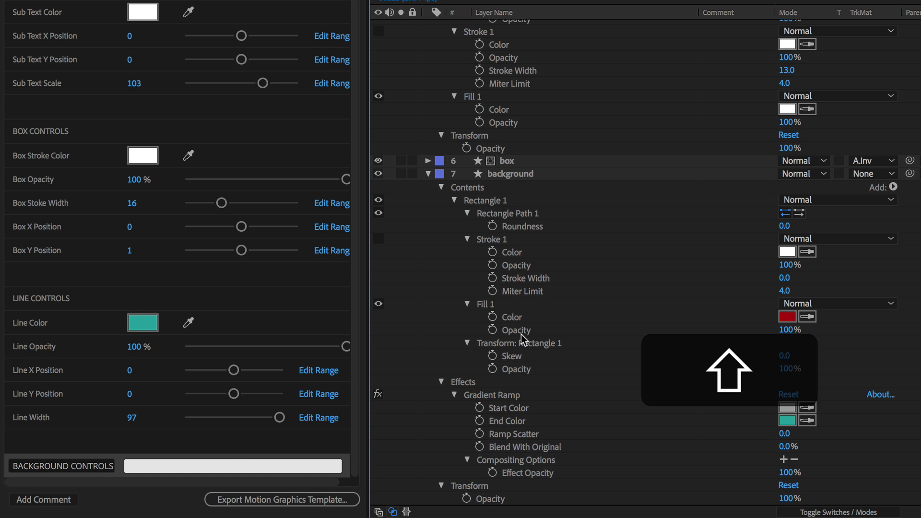
Step: Add the background layer's Gradient Ramp Start Color below BACKGROUND CONTROLS and rename the control "Gradient Color 01"
{"action": "left_click", "coordinate": [512, 407]}
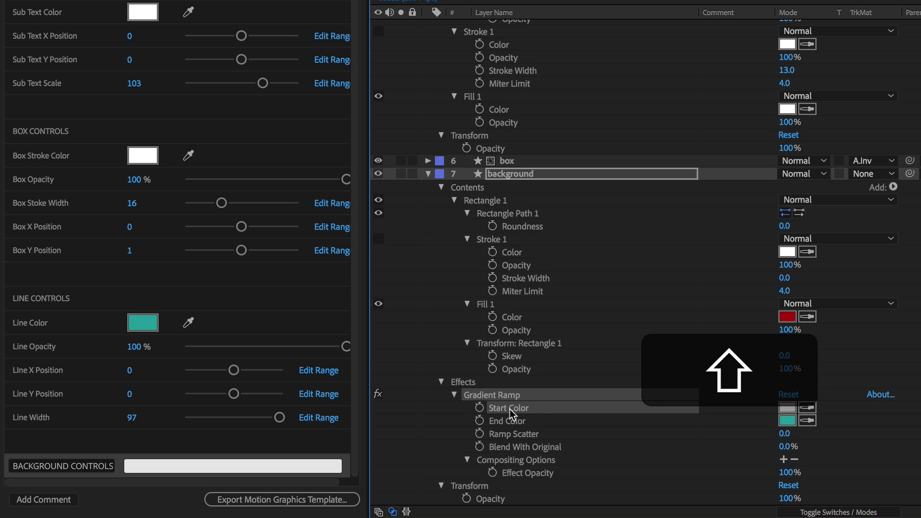
{"action": "left_click_drag", "start_coordinate": [457, 414], "coordinate": [181, 475]}
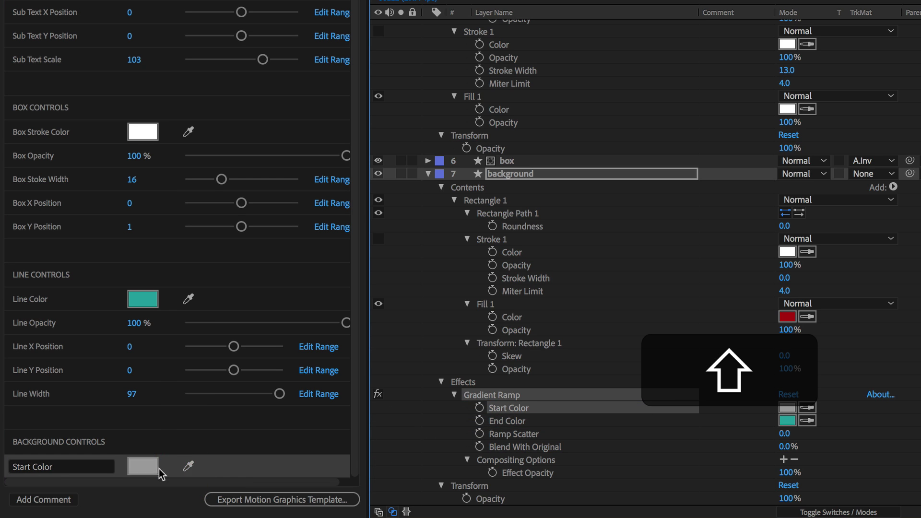
{"action": "left_click", "coordinate": [29, 471]}
{"action": "double_click", "coordinate": [29, 471]}
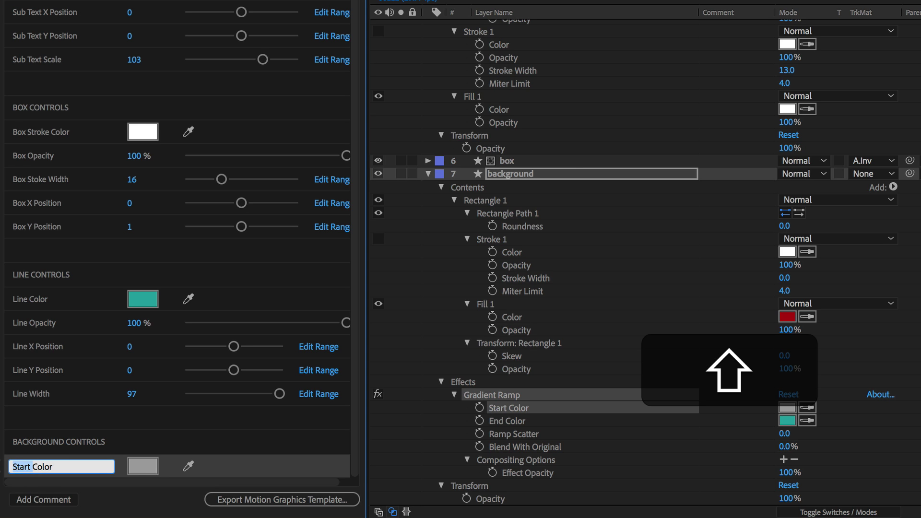
{"action": "type", "text": "GRA"}
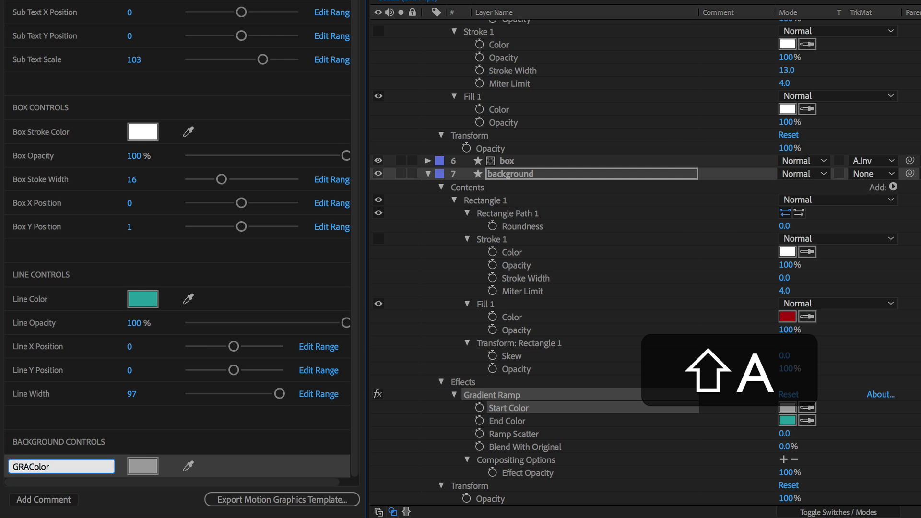
{"action": "key", "text": "BackSpace"}
{"action": "key", "text": "BackSpace"}
{"action": "key", "text": "BackSpace"}
{"action": "type", "text": "Gradient"}
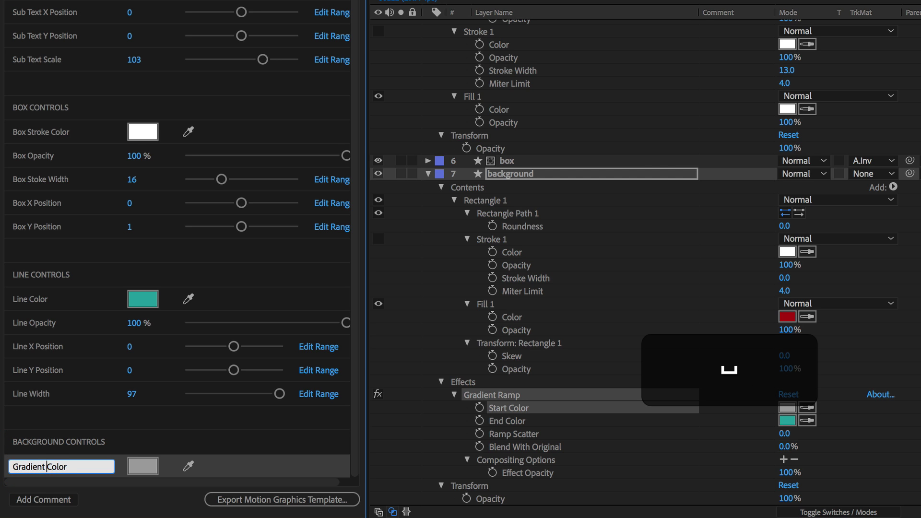
{"action": "key", "text": "Right"}
{"action": "key", "text": "Right"}
{"action": "key", "text": "Right"}
{"action": "key", "text": "Right"}
{"action": "key", "text": "Right"}
{"action": "type", "text": "01"}
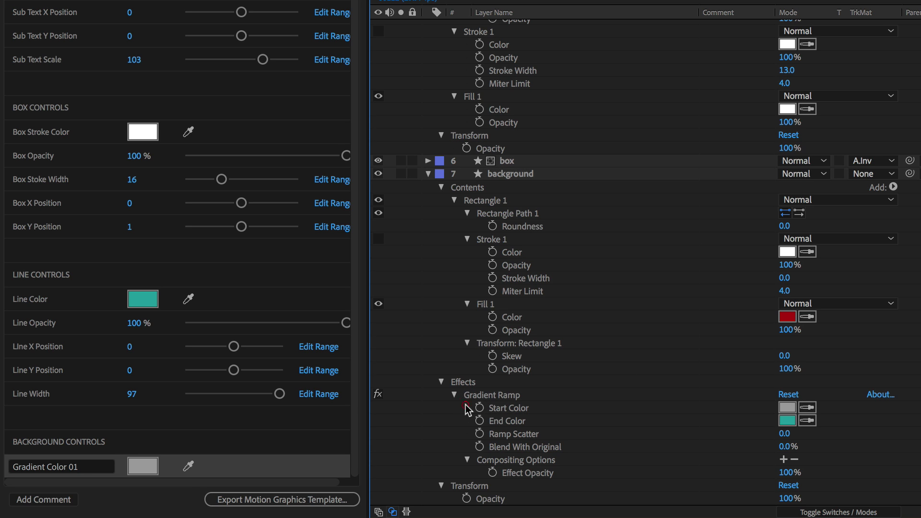
Step: Add the background layer's Gradient Ramp End Color below Gradient Color 01 and rename the control "Gradient Color 02"
{"action": "left_click", "coordinate": [497, 422]}
{"action": "left_click_drag", "start_coordinate": [497, 424], "coordinate": [195, 477]}
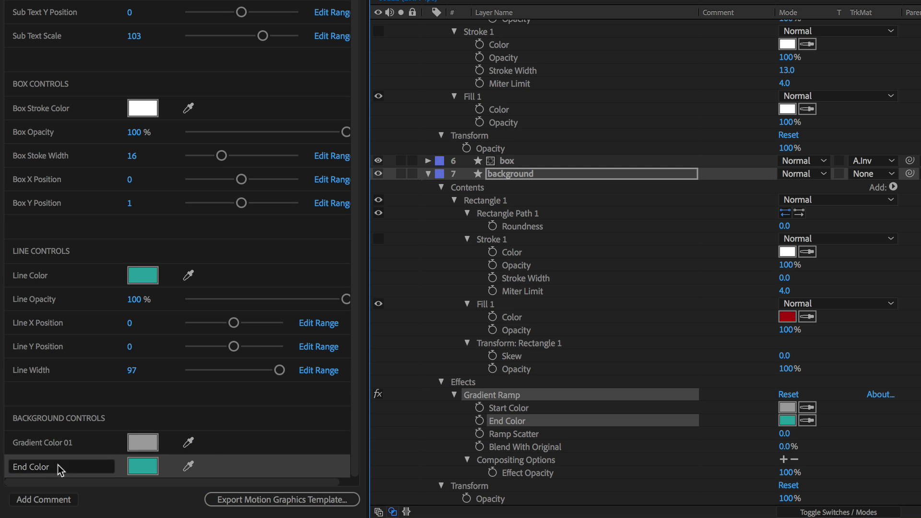
{"action": "left_click", "coordinate": [30, 468]}
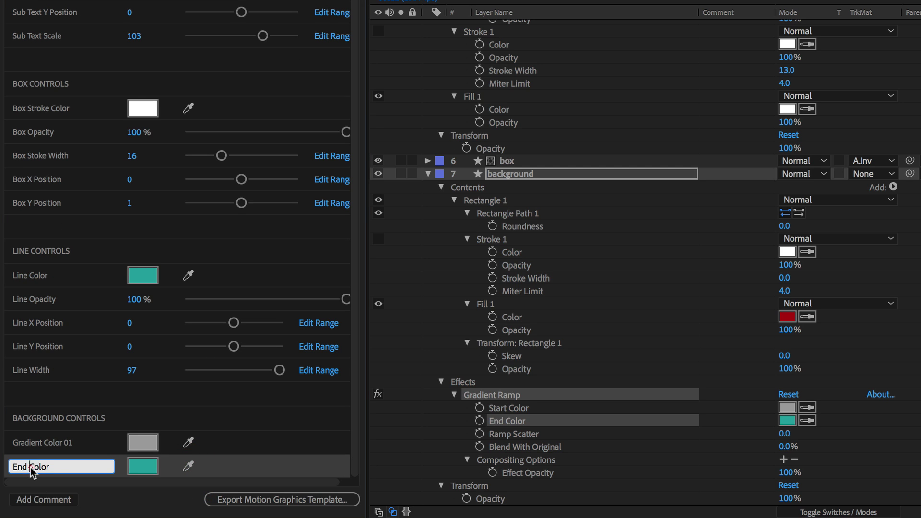
{"action": "left_click_drag", "start_coordinate": [30, 468], "coordinate": [1, 467]}
{"action": "type", "text": "Gradien"}
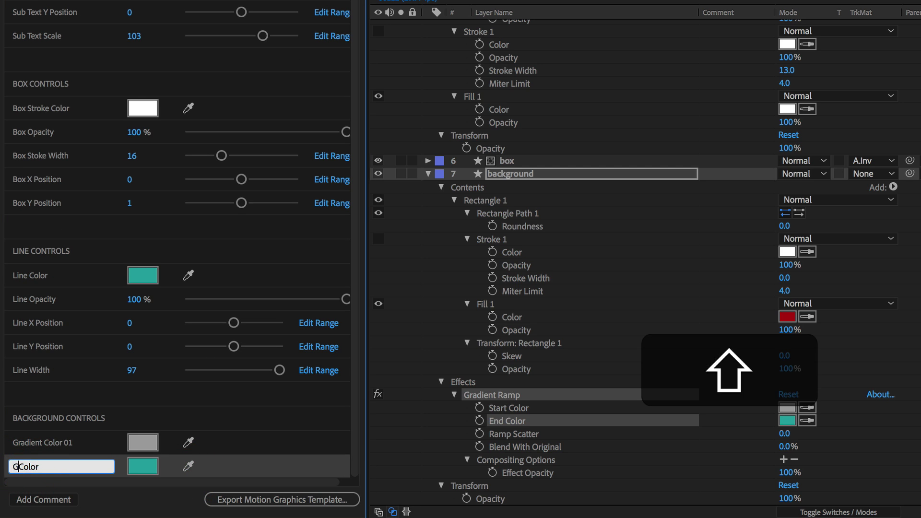
{"action": "type", "text": "t"}
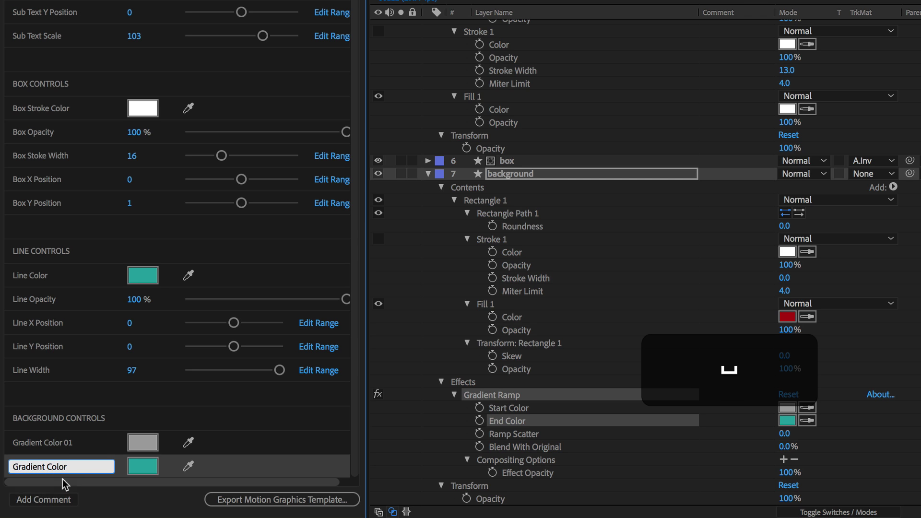
{"action": "left_click", "coordinate": [71, 465]}
{"action": "type", "text": "02"}
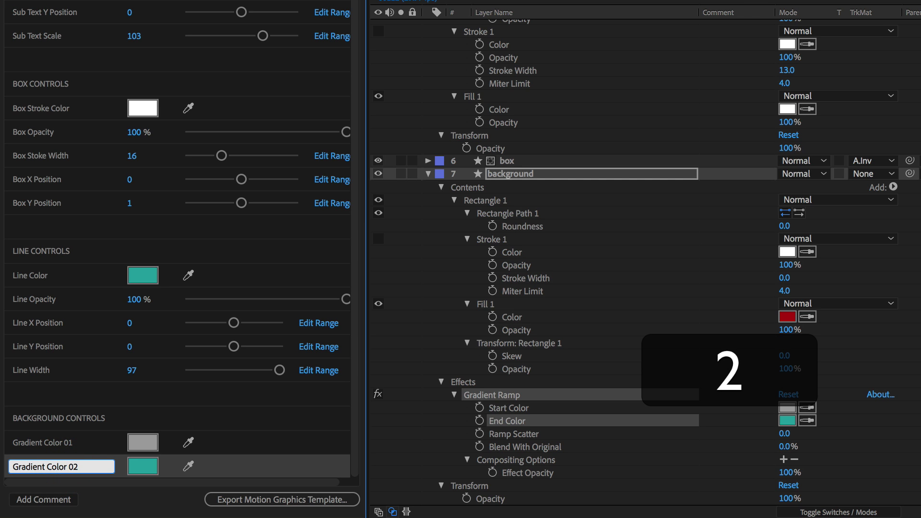
{"action": "left_click", "coordinate": [433, 461]}
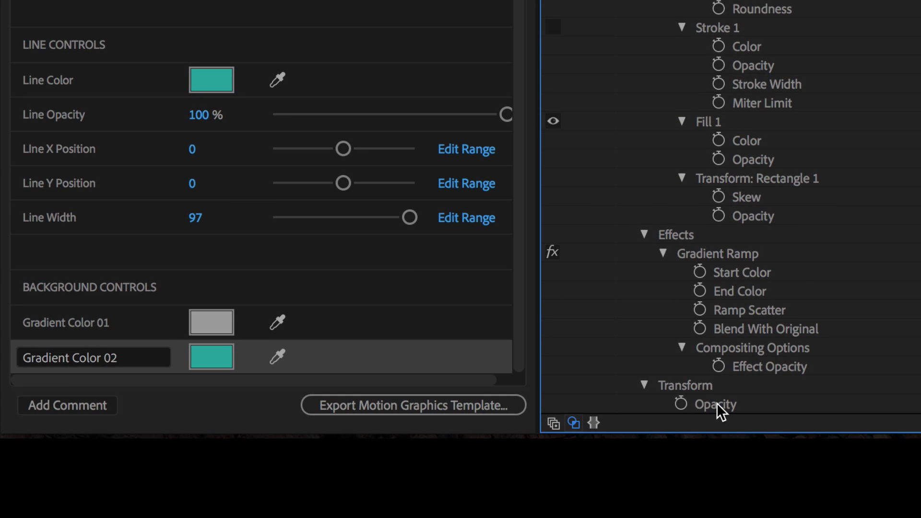
Step: Add the background layer's transform Opacity below Gradient Color 02 and rename the control "Background Opacity"
{"action": "left_click", "coordinate": [717, 403]}
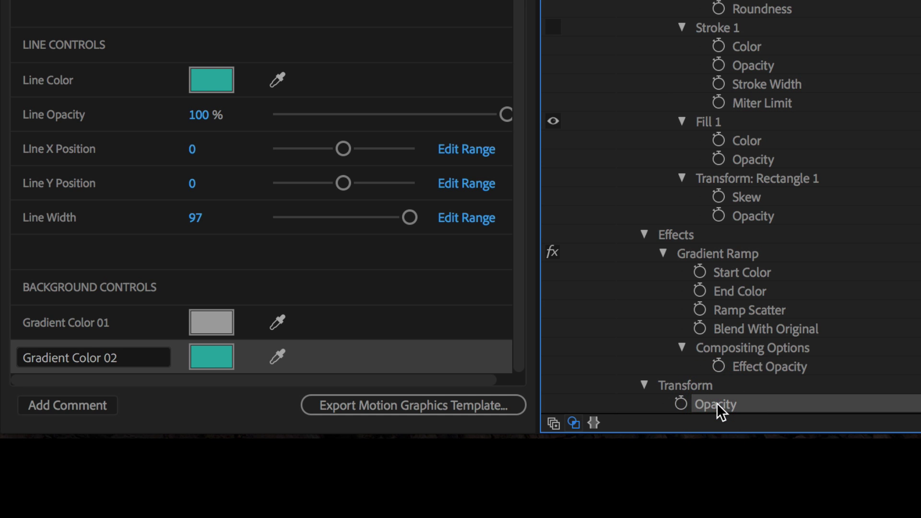
{"action": "left_click_drag", "start_coordinate": [717, 403], "coordinate": [422, 379]}
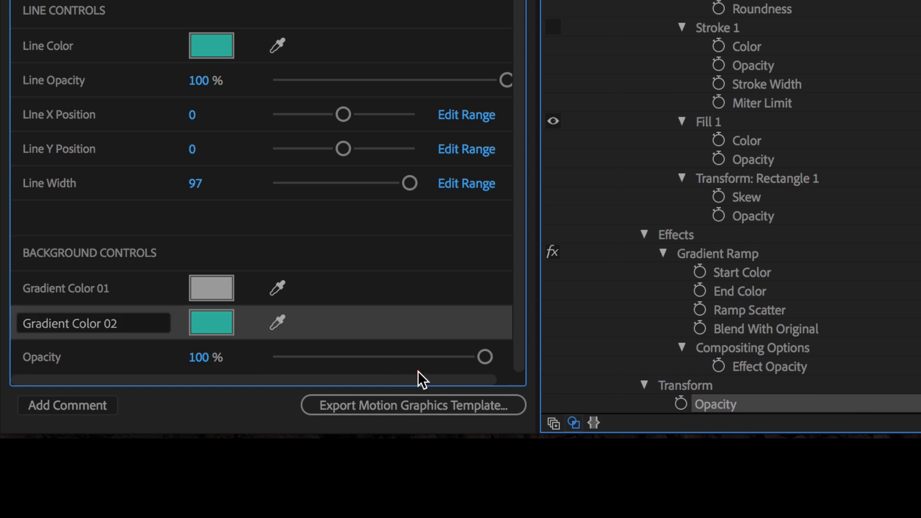
{"action": "left_click", "coordinate": [25, 365]}
{"action": "type", "text": "Background"}
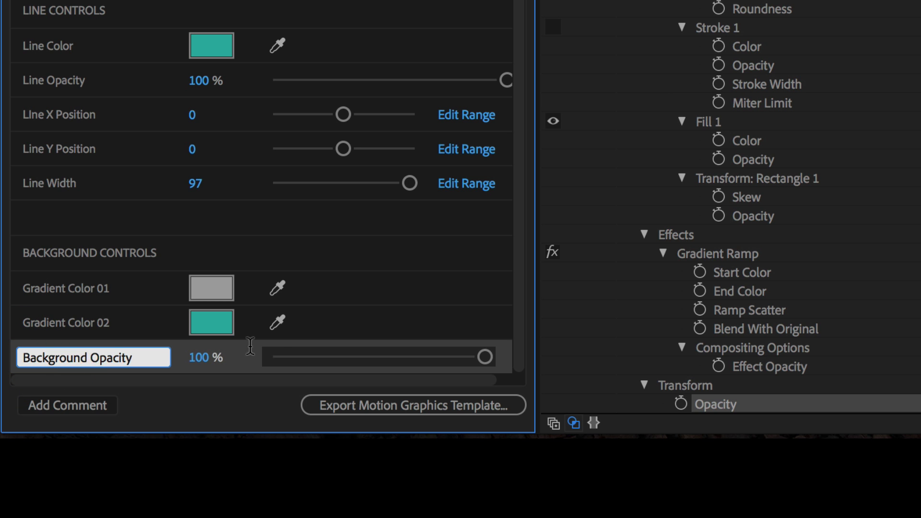
{"action": "left_click", "coordinate": [635, 136]}
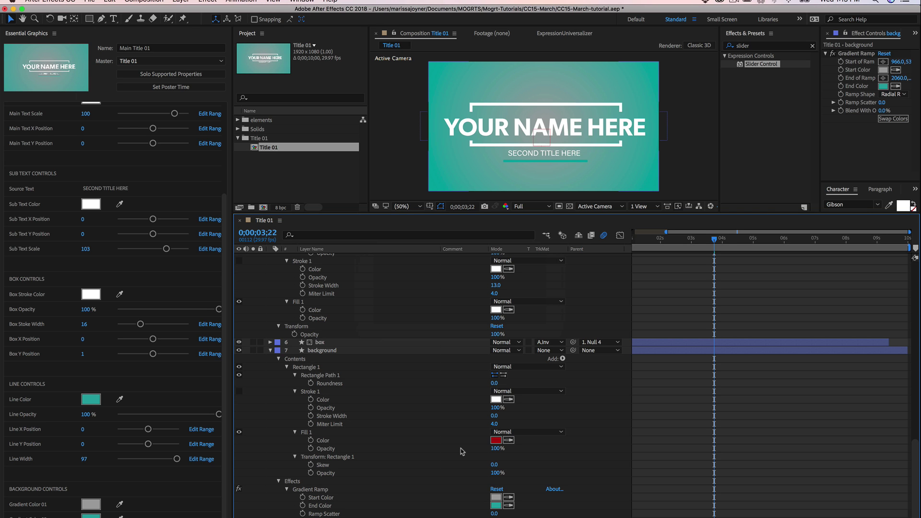
Step: Run ExpressionUniversalizer on all comps in the project to universalize their expressions
{"action": "left_click", "coordinate": [306, 0]}
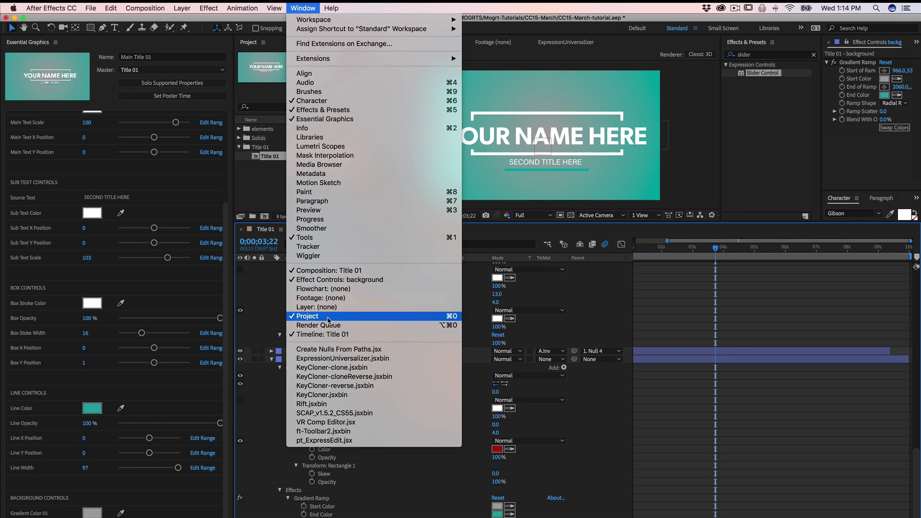
{"action": "left_click", "coordinate": [328, 360]}
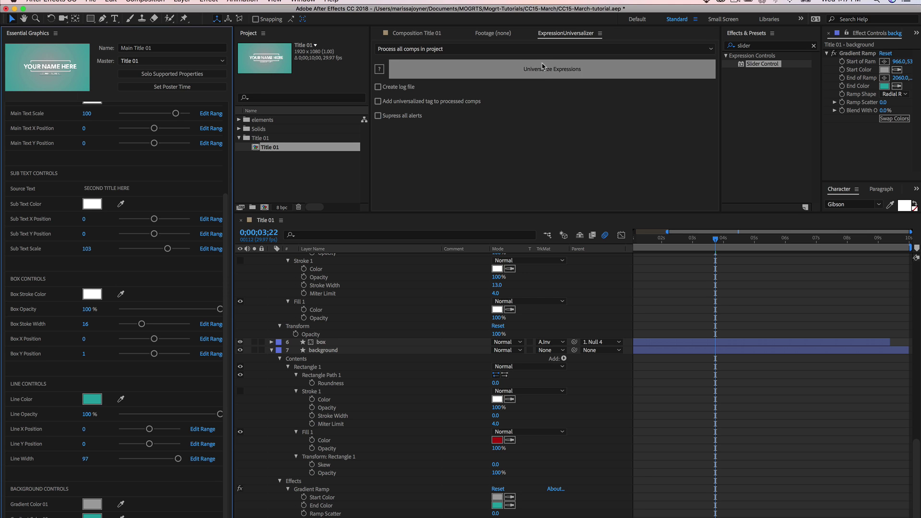
{"action": "left_click", "coordinate": [547, 72]}
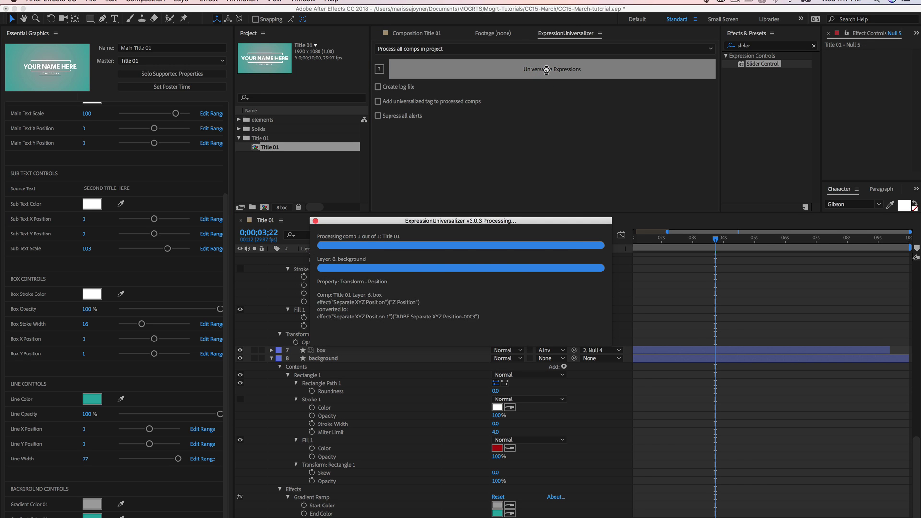
{"action": "left_click", "coordinate": [546, 193]}
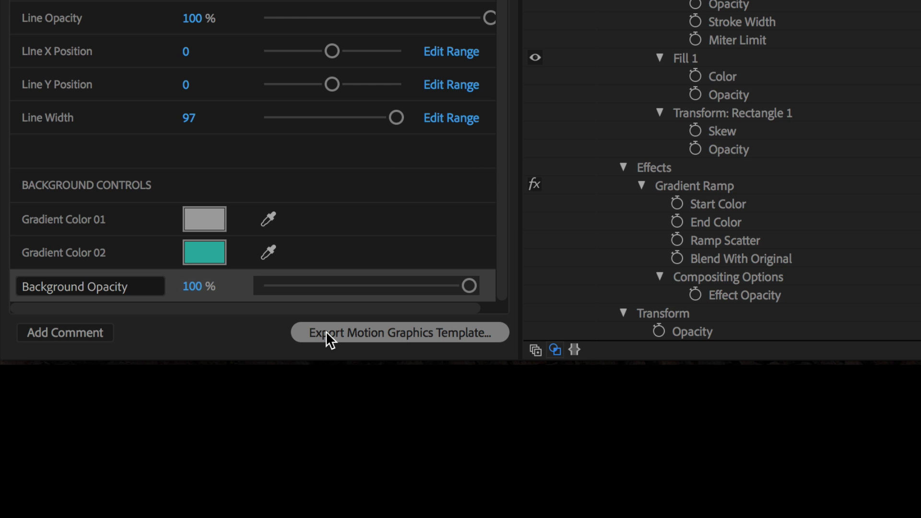
Step: Save the project and export the motion graphics template to the local drive as Main Title 01.mogrt in the Mogrt folder
{"action": "left_click", "coordinate": [327, 332]}
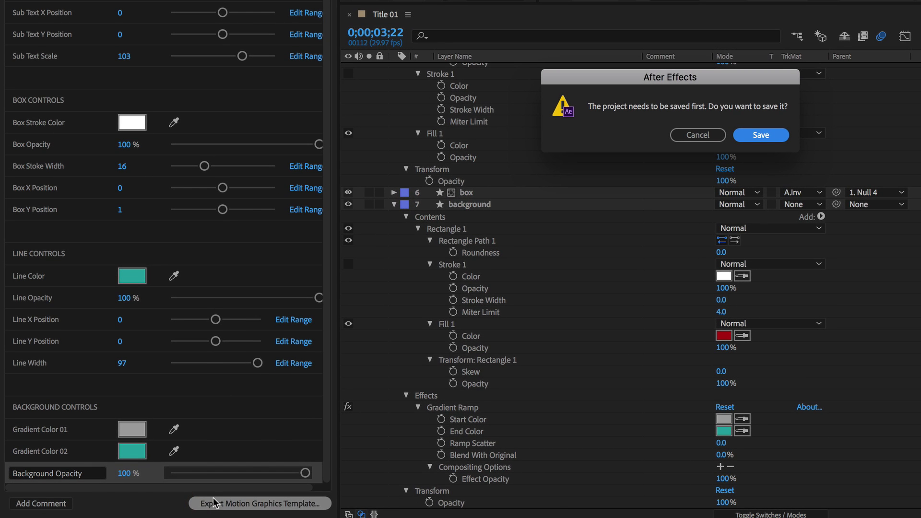
{"action": "left_click", "coordinate": [763, 136]}
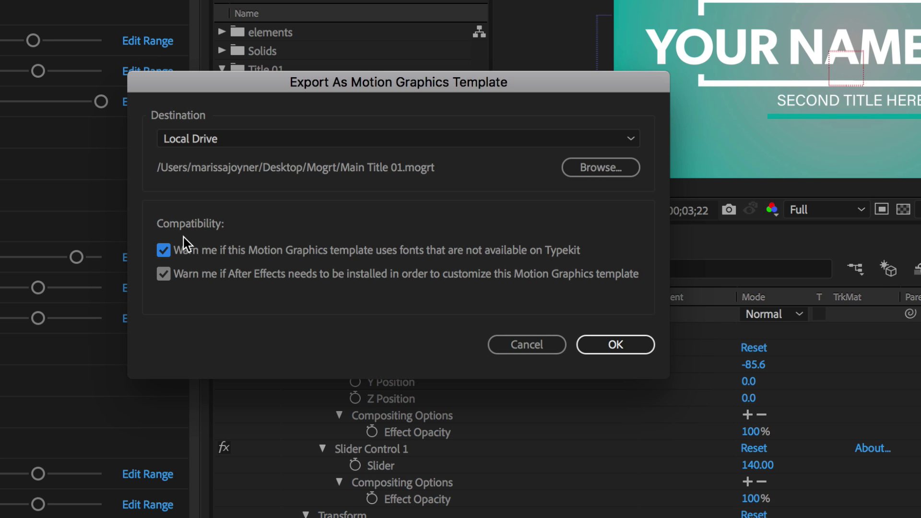
{"action": "left_click", "coordinate": [608, 350]}
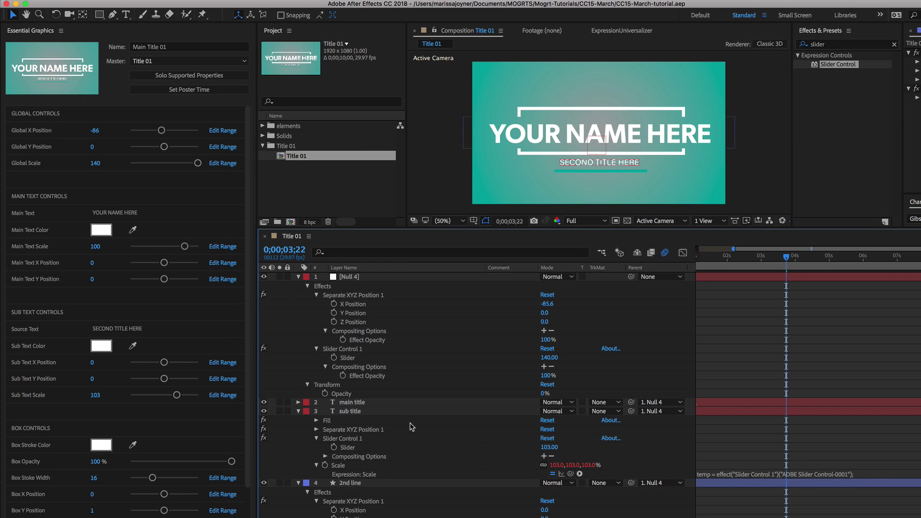
Step: Switch to Premiere Pro and install Main Title 01.mogrt from the Mogrt folder into the Essential Graphics library
{"action": "key", "text": "super+Tab"}
{"action": "key", "text": "super+Tab"}
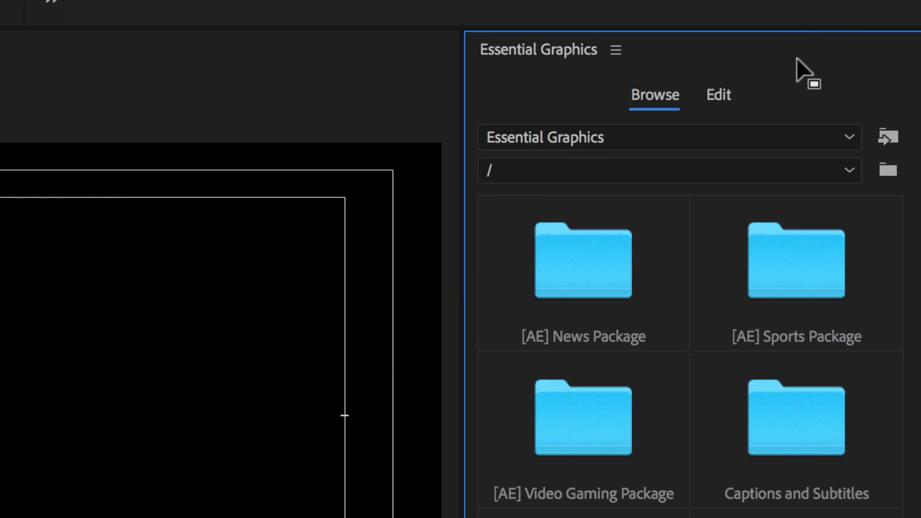
{"action": "left_click", "coordinate": [894, 138]}
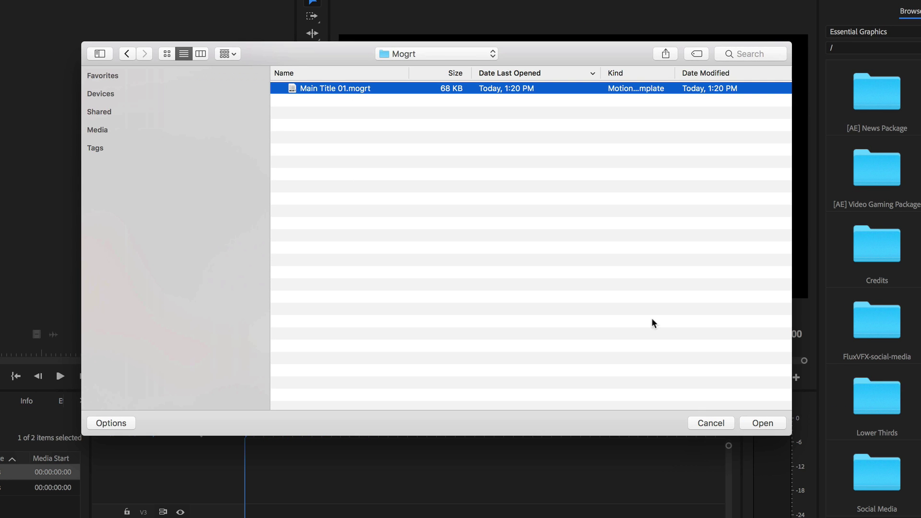
{"action": "left_click", "coordinate": [764, 424]}
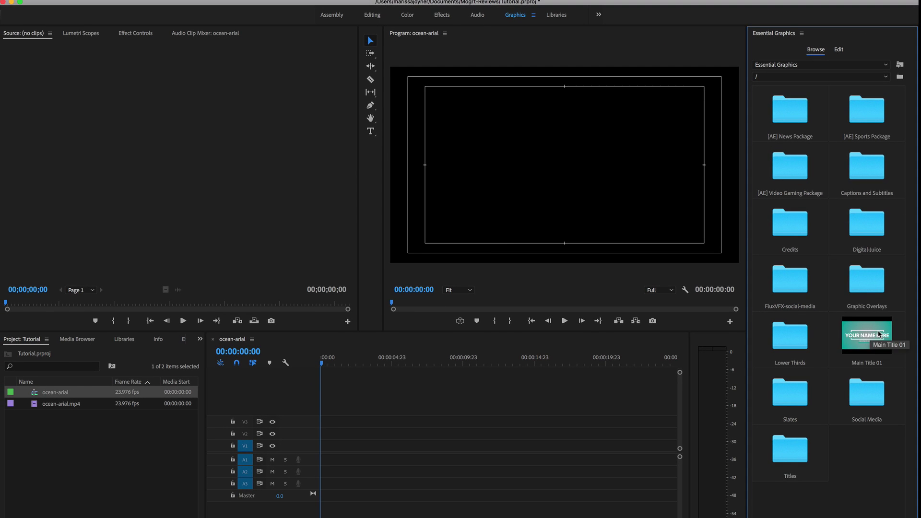
Step: Place Main Title 01 on V1 at the start of the ocean-arial sequence and review its template controls at 00;00;03;05
{"action": "left_click_drag", "start_coordinate": [879, 335], "coordinate": [331, 445]}
{"action": "left_click", "coordinate": [366, 364]}
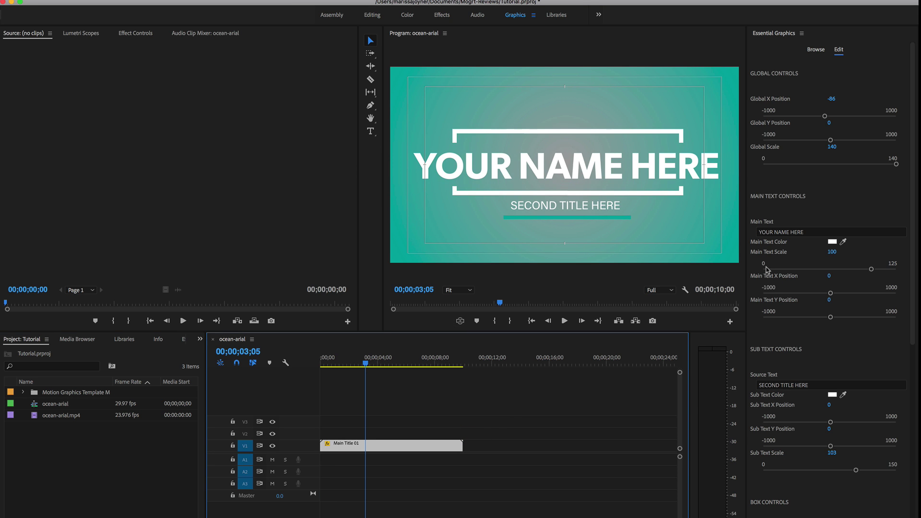
{"action": "scroll", "coordinate": [818, 292], "scroll_direction": "down", "scroll_amount": 5}
{"action": "scroll", "coordinate": [817, 292], "scroll_direction": "down", "scroll_amount": 8}
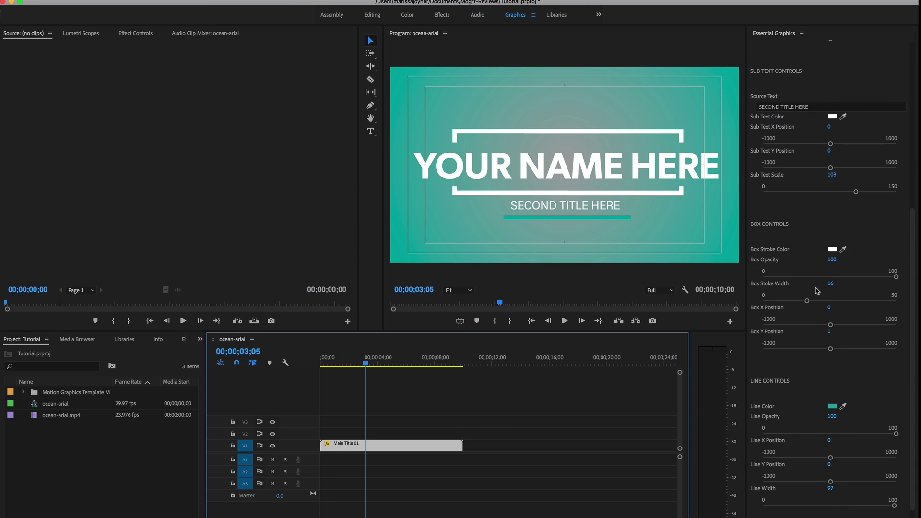